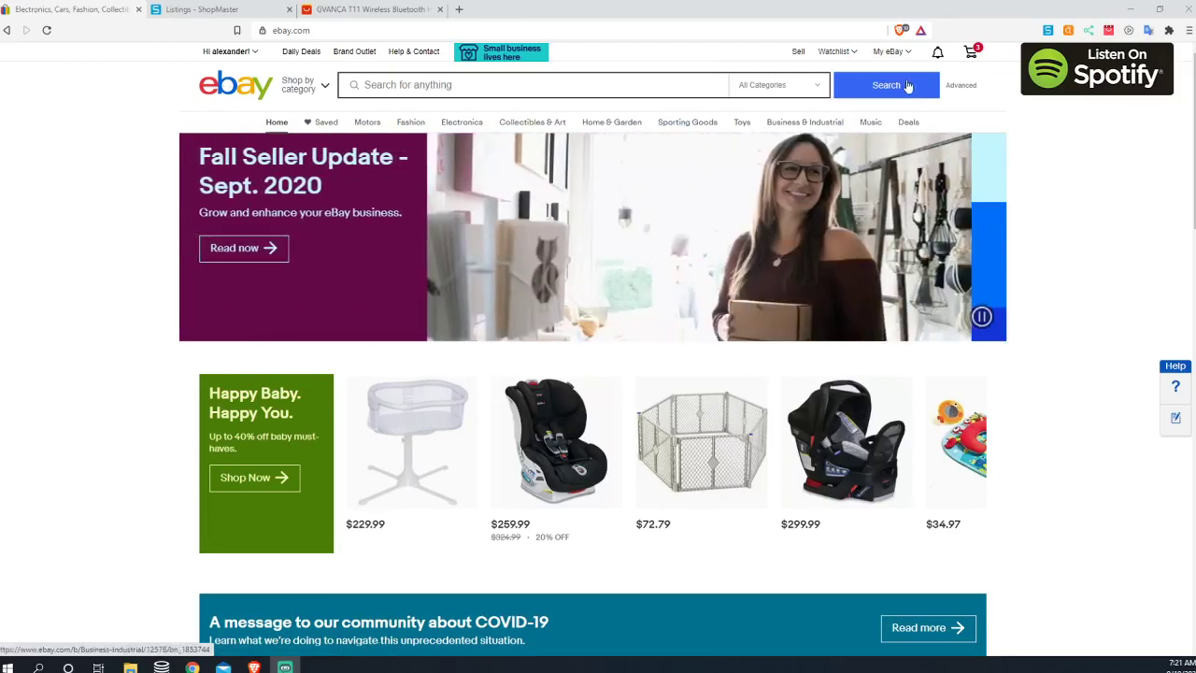
Step: Open the active listings in the eBay Seller Hub from the account's selling area
{"action": "mouse_move", "coordinate": [905, 56]}
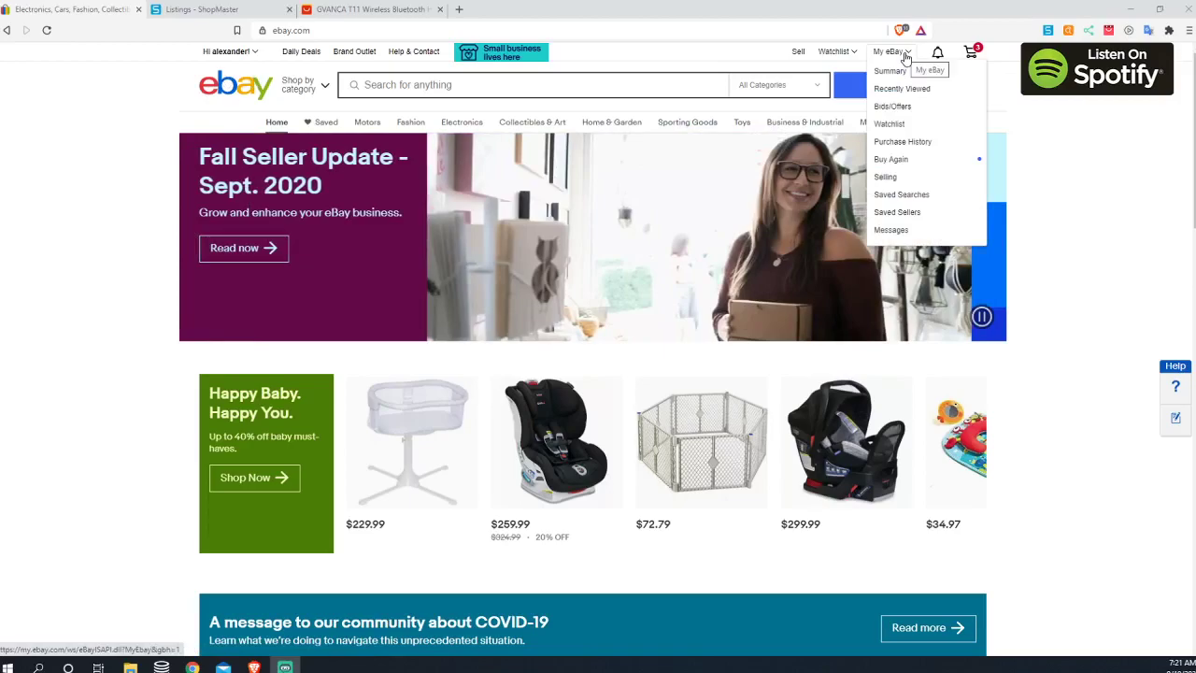
{"action": "left_click", "coordinate": [888, 178]}
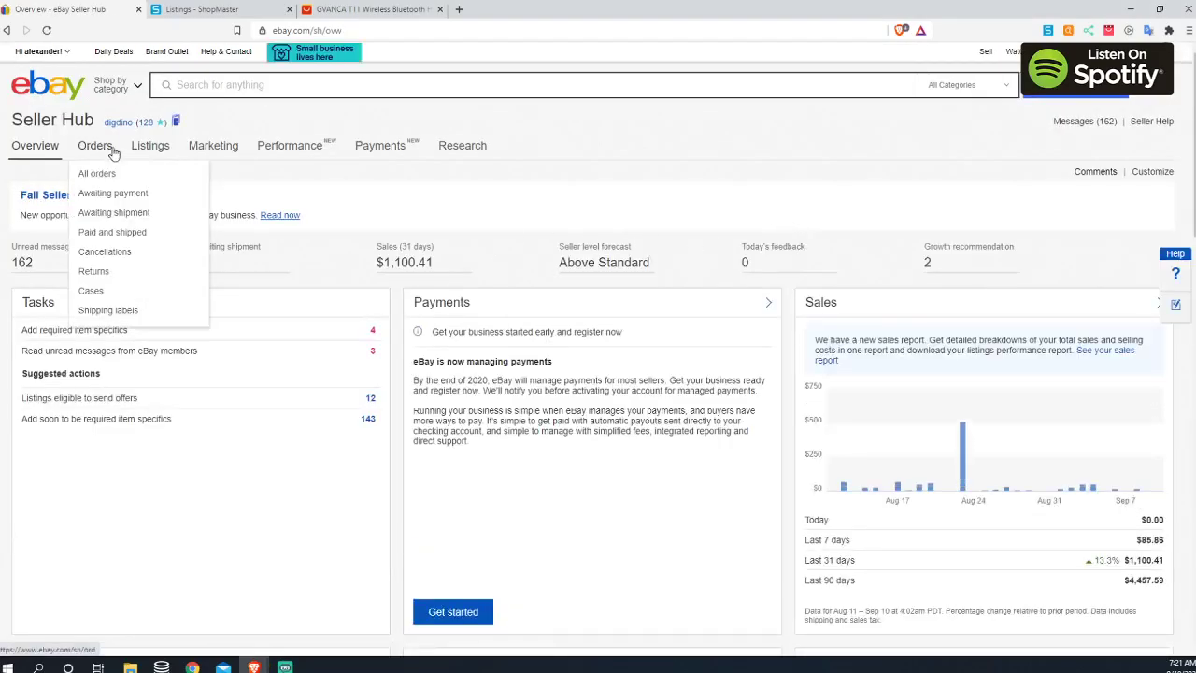
{"action": "left_click", "coordinate": [159, 149]}
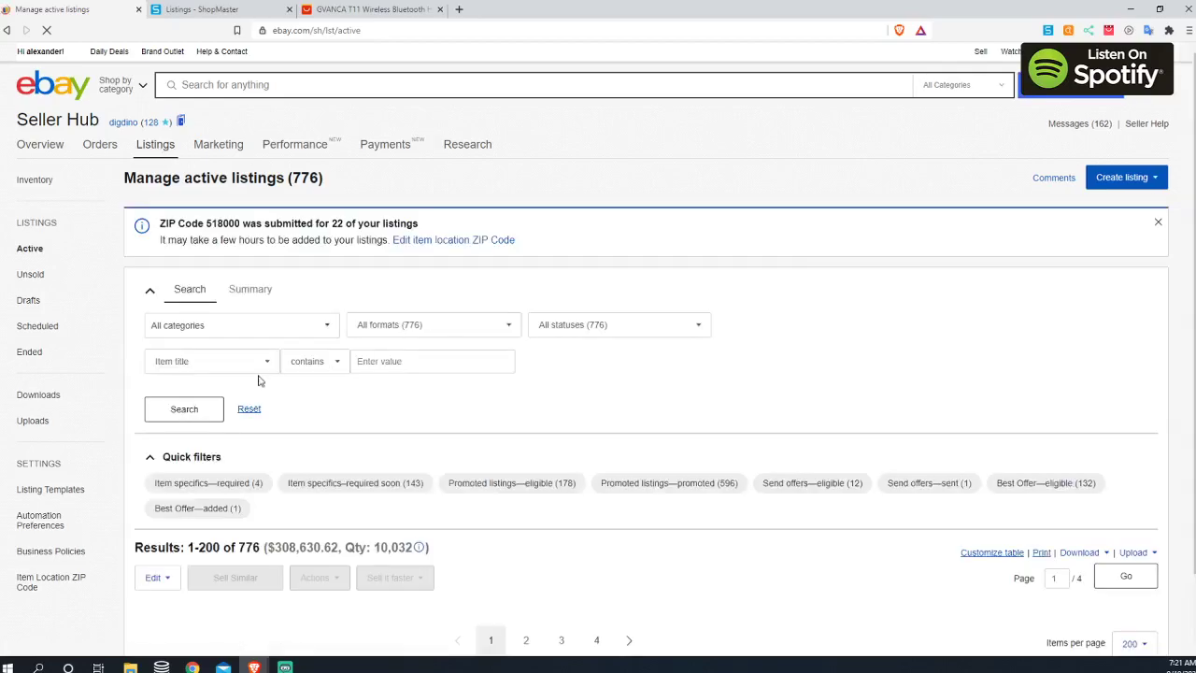
Step: Filter the active listings to those with required item specifics missing
{"action": "scroll", "coordinate": [510, 350], "scroll_direction": "down", "scroll_amount": 1}
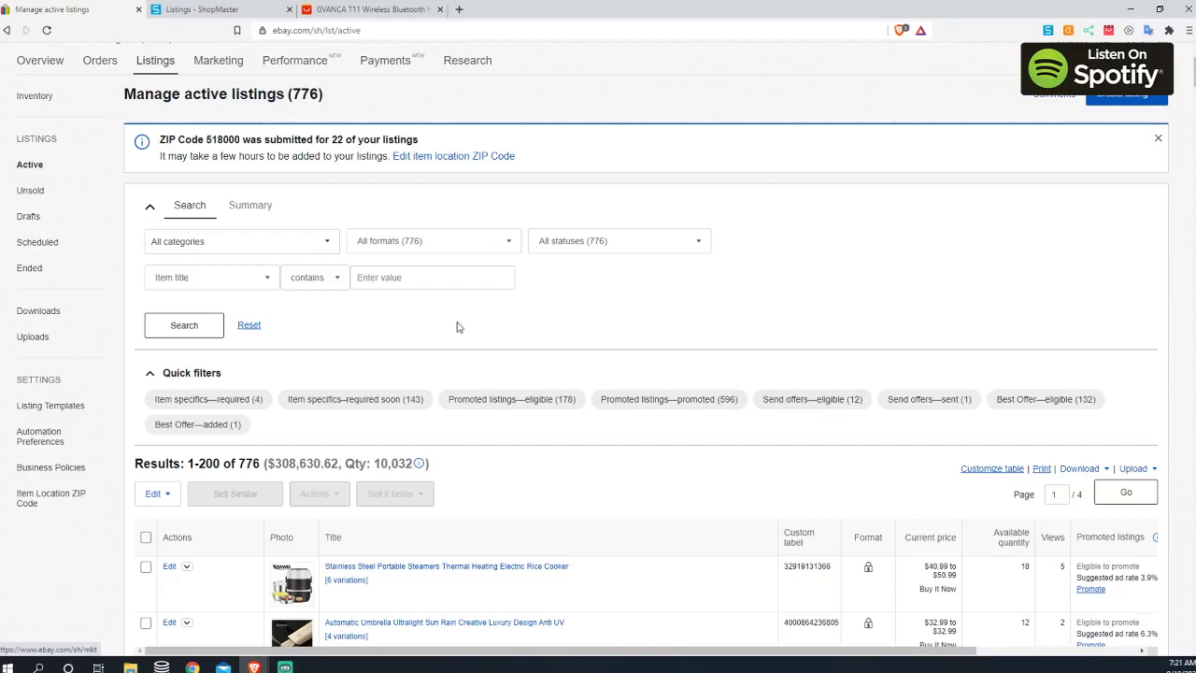
{"action": "scroll", "coordinate": [351, 309], "scroll_direction": "down", "scroll_amount": 1}
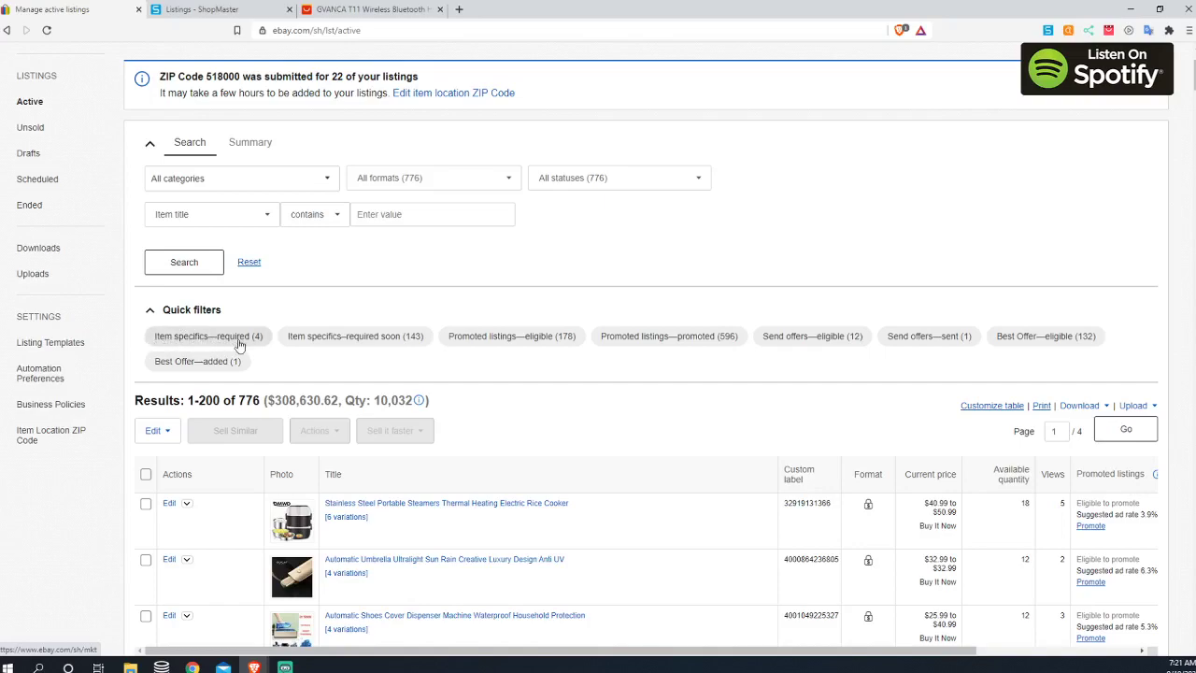
{"action": "left_click", "coordinate": [236, 340]}
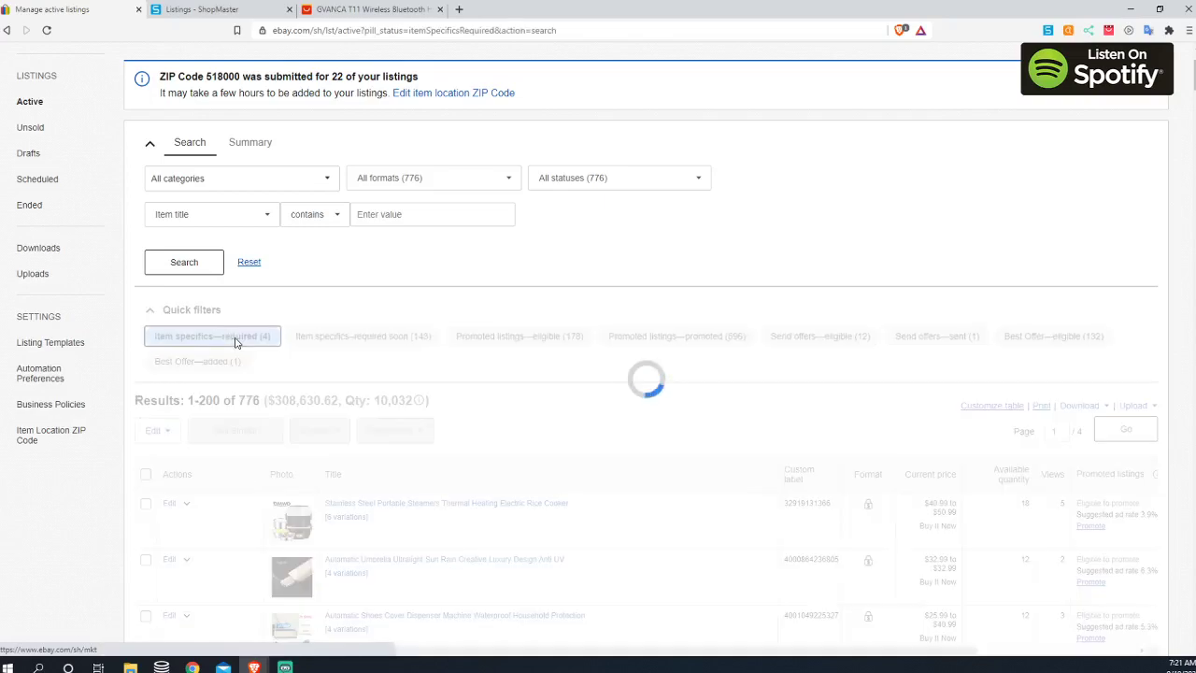
{"action": "scroll", "coordinate": [417, 380], "scroll_direction": "down", "scroll_amount": 1}
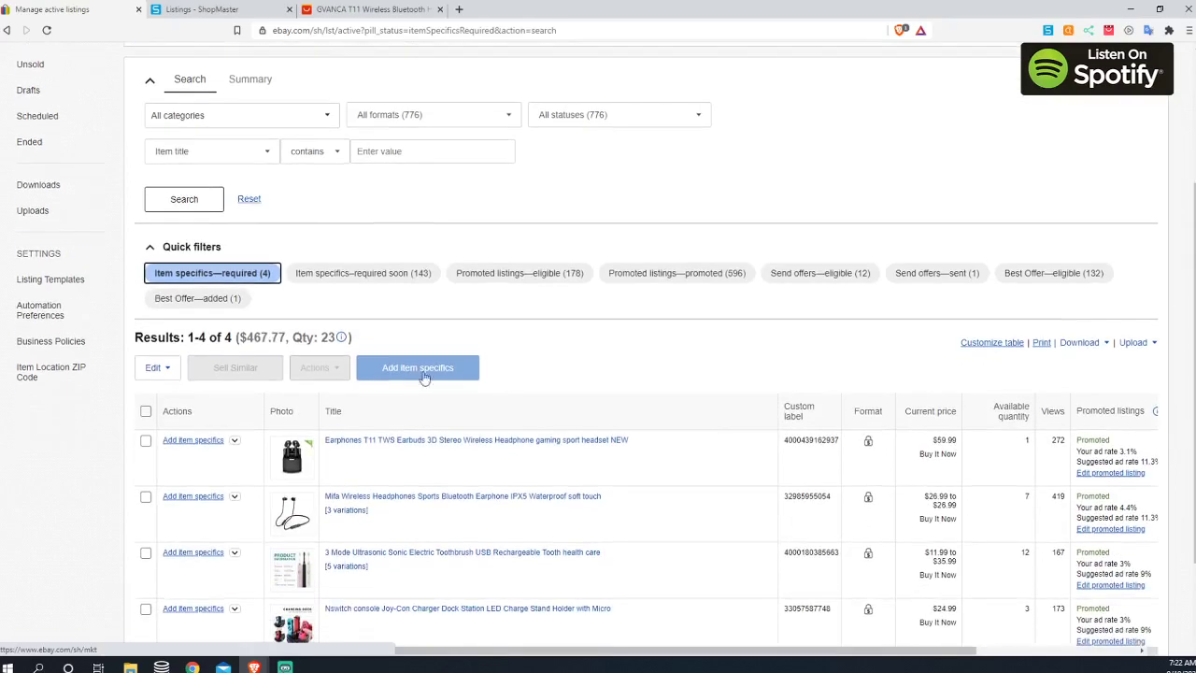
{"action": "scroll", "coordinate": [222, 341], "scroll_direction": "down", "scroll_amount": 2}
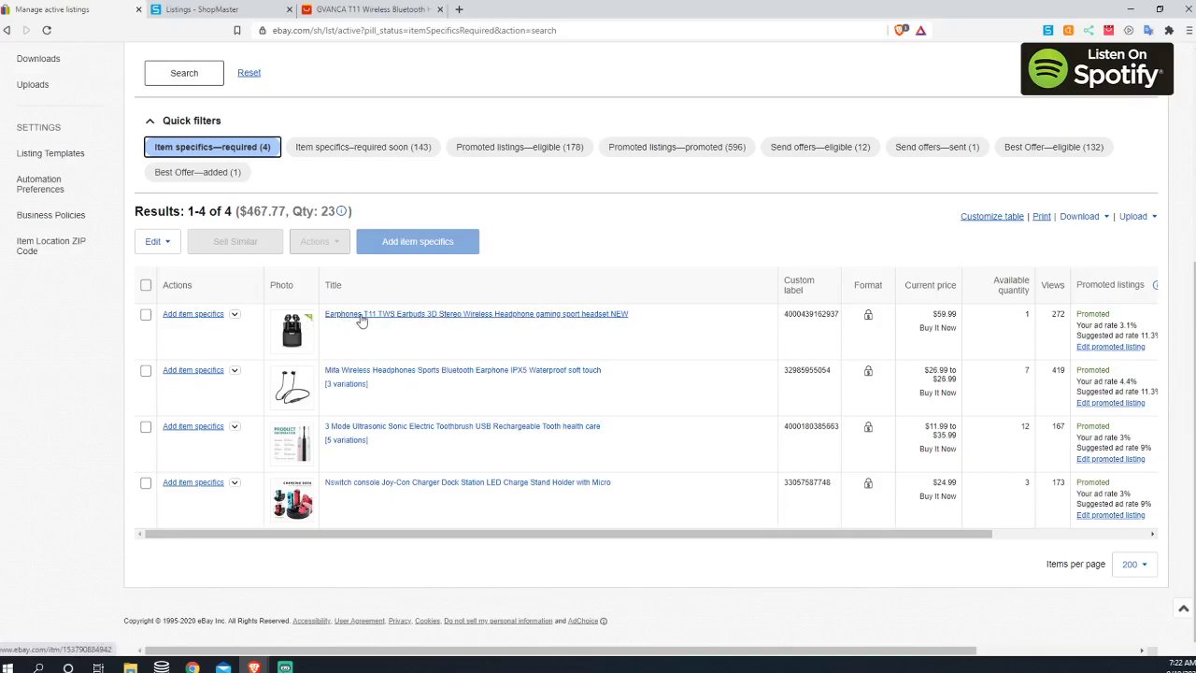
Step: Open the item specifics form for the T11 TWS earbuds listing and review its required and recommended fields
{"action": "left_click", "coordinate": [172, 316]}
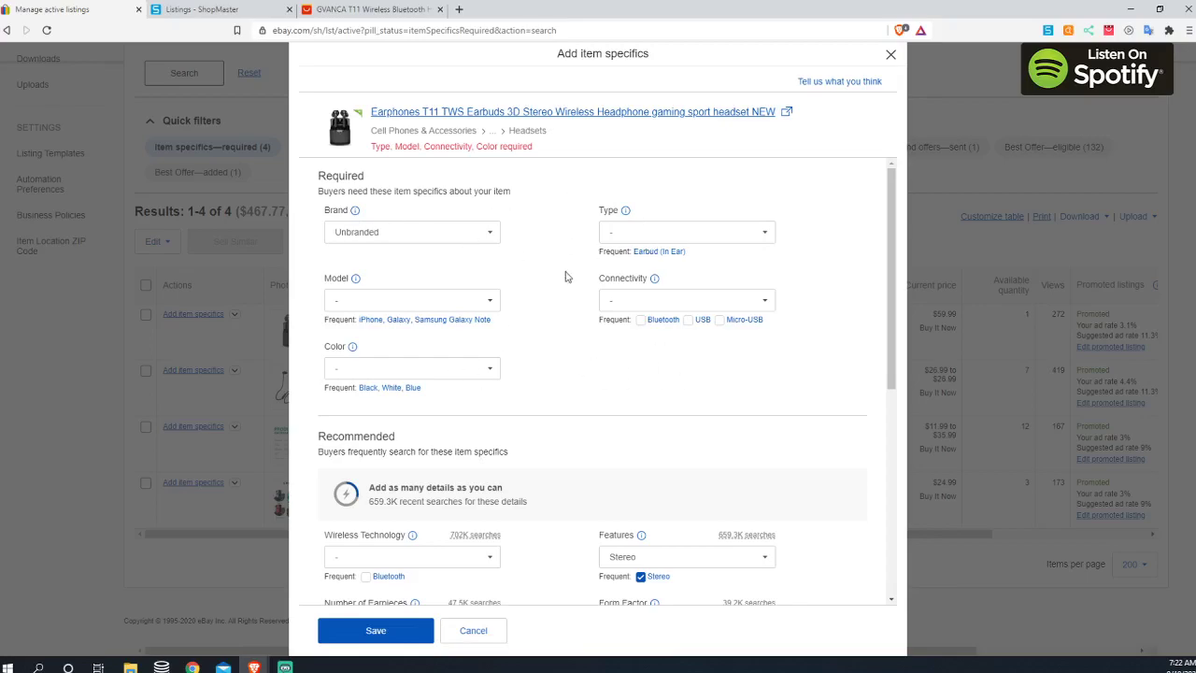
{"action": "scroll", "coordinate": [572, 445], "scroll_direction": "down", "scroll_amount": 3}
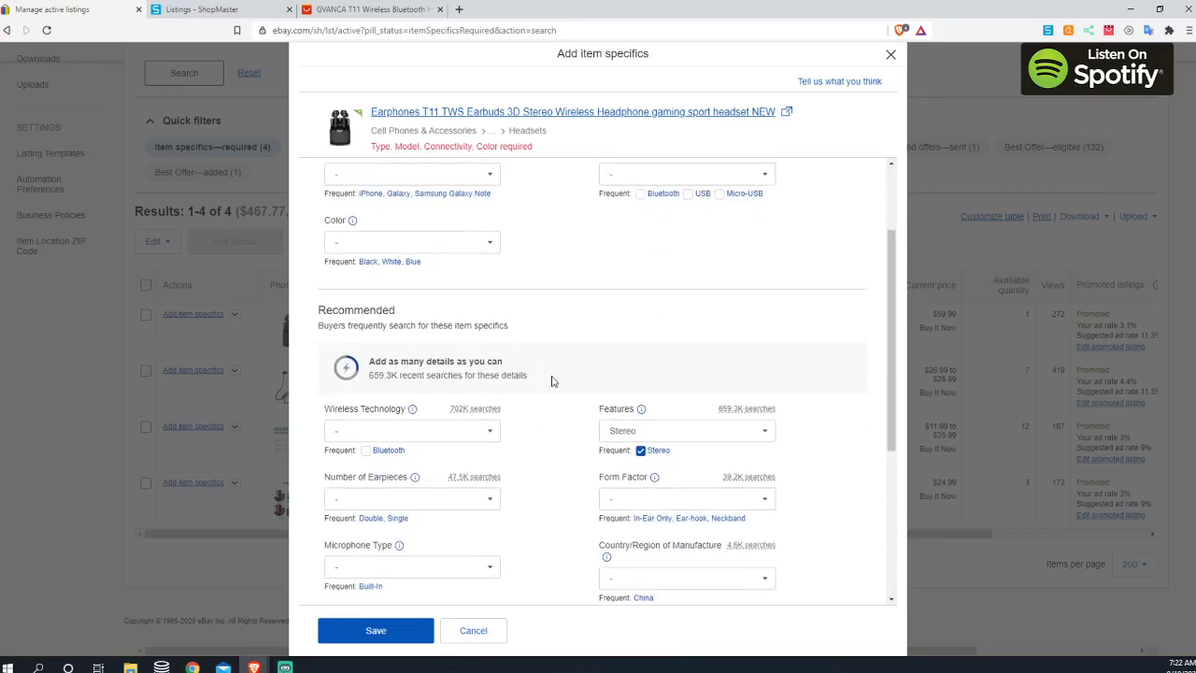
{"action": "scroll", "coordinate": [555, 383], "scroll_direction": "up", "scroll_amount": 3}
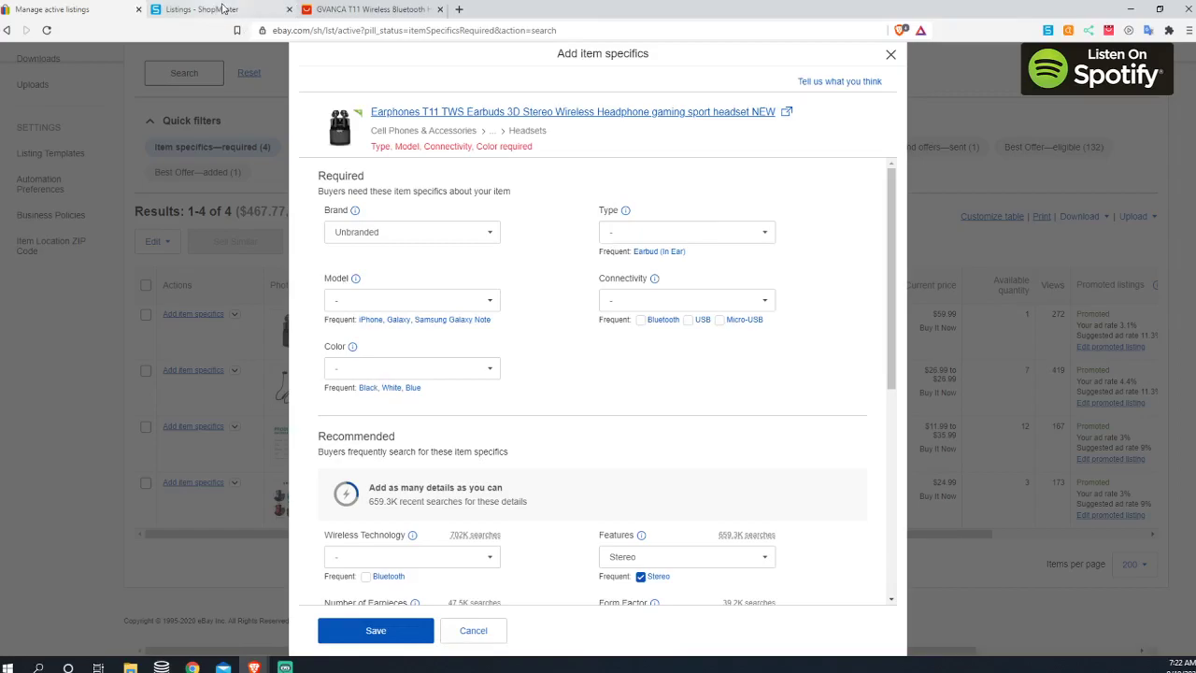
Step: Switch to ShopMaster and open its list of active eBay listings
{"action": "left_click", "coordinate": [224, 9]}
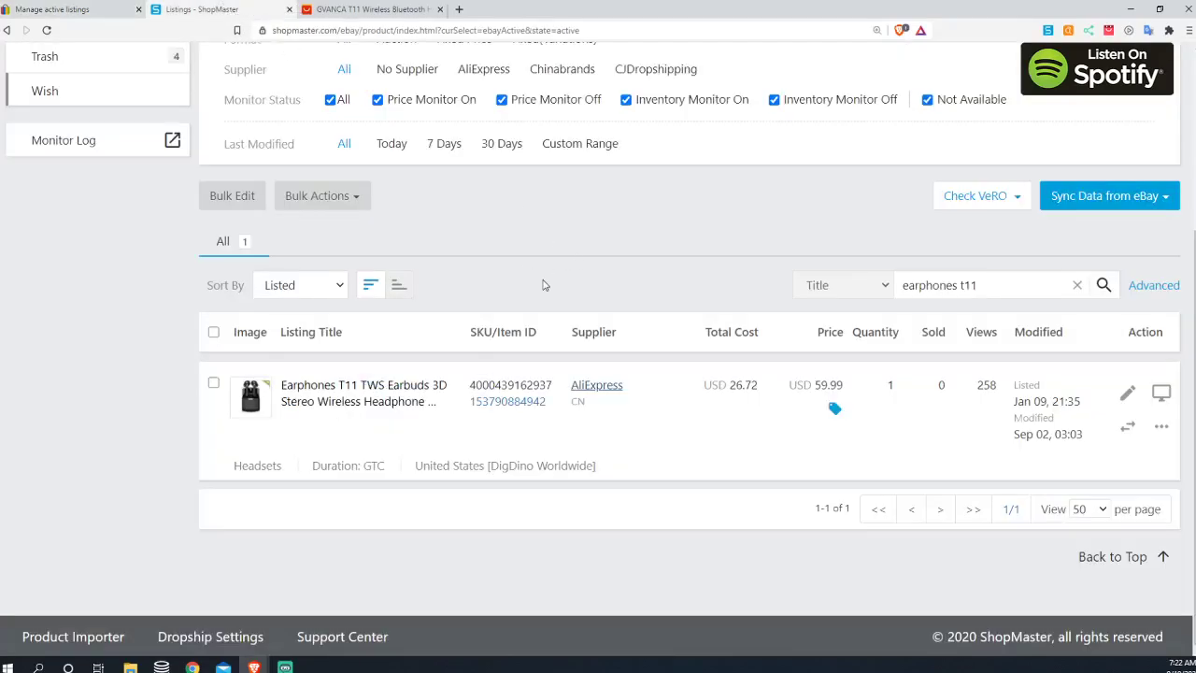
{"action": "scroll", "coordinate": [659, 349], "scroll_direction": "up", "scroll_amount": 3}
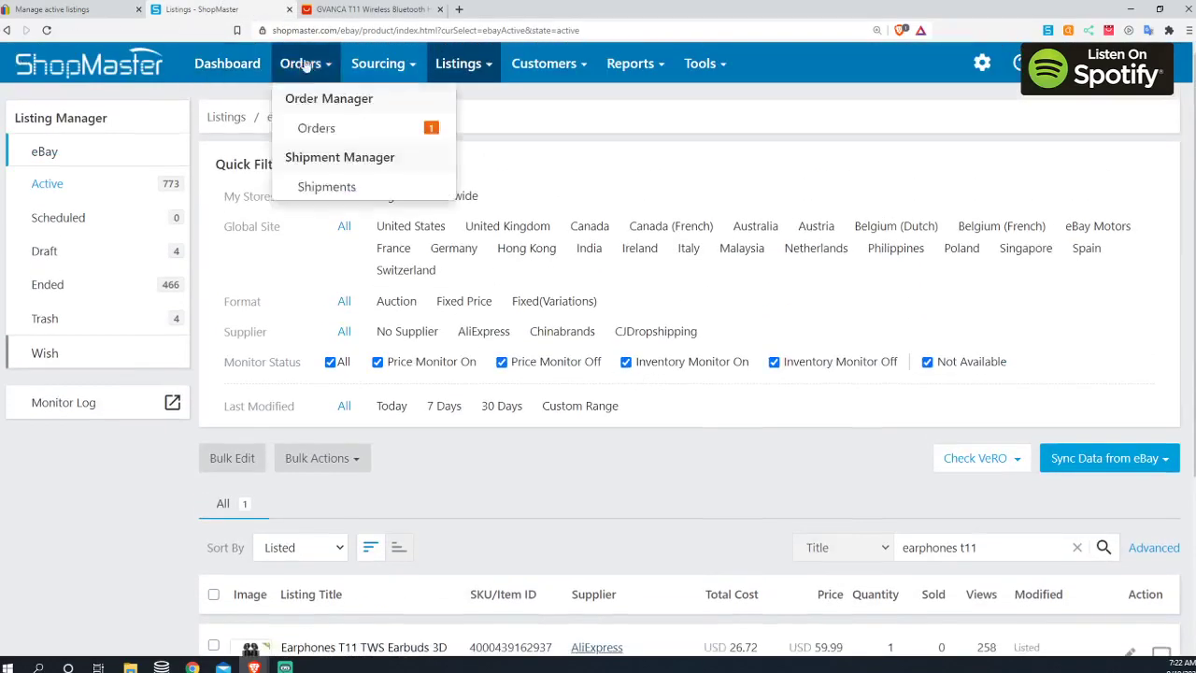
{"action": "mouse_move", "coordinate": [482, 67]}
{"action": "left_click", "coordinate": [472, 160]}
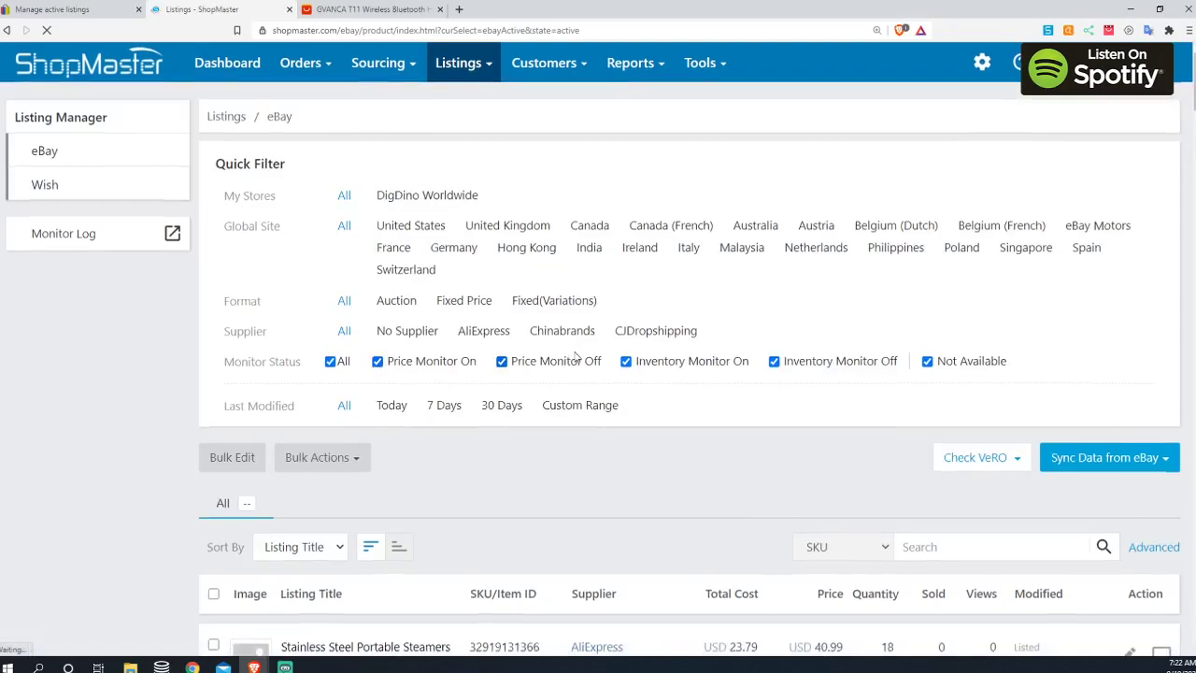
Step: Search the ShopMaster listings by title for "earphones t11"
{"action": "scroll", "coordinate": [810, 416], "scroll_direction": "down", "scroll_amount": 3}
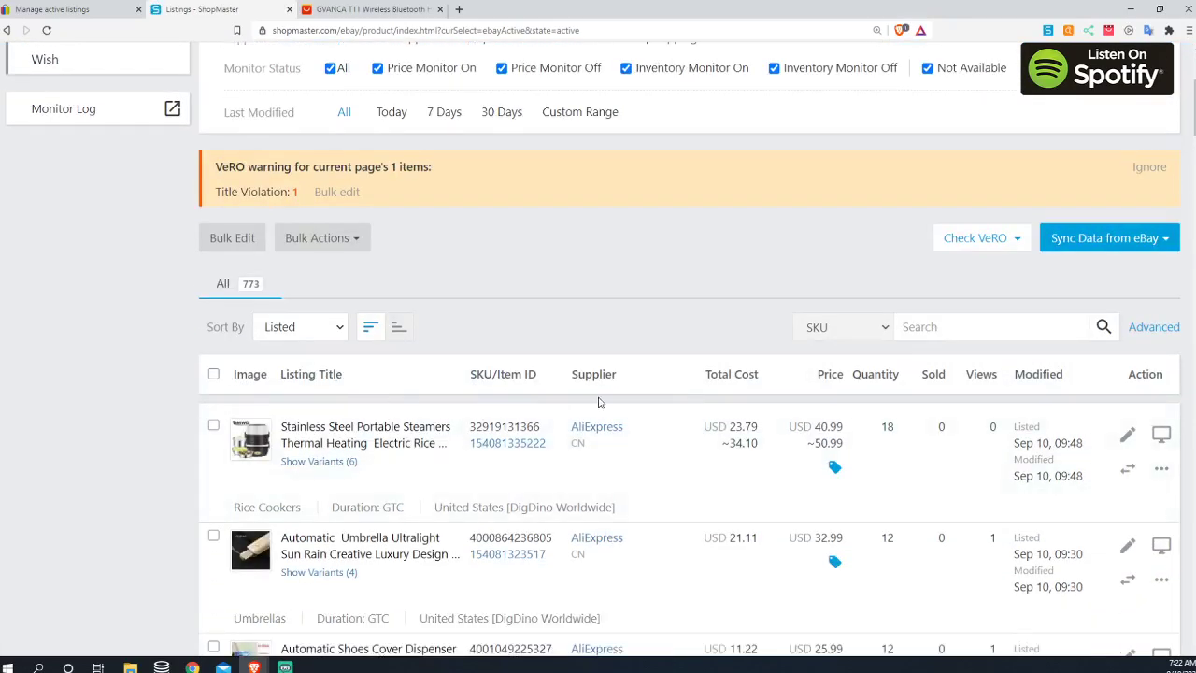
{"action": "scroll", "coordinate": [596, 402], "scroll_direction": "down", "scroll_amount": 1}
{"action": "left_click", "coordinate": [822, 265]}
{"action": "left_click", "coordinate": [811, 304]}
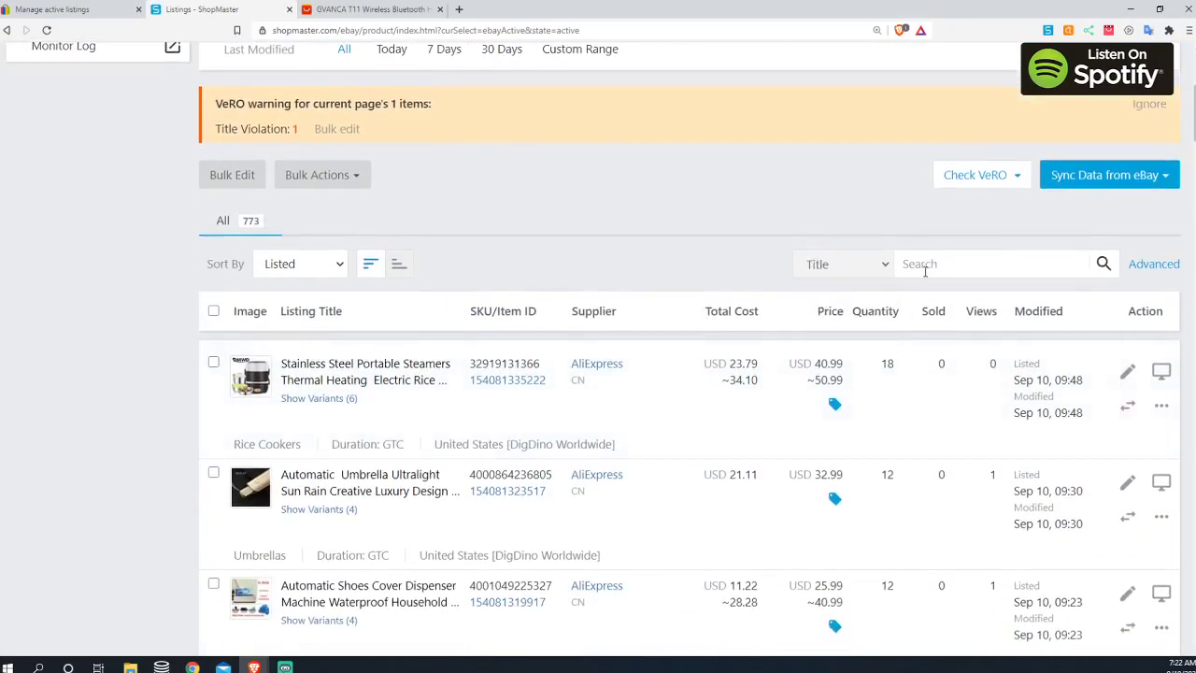
{"action": "left_click", "coordinate": [925, 264]}
{"action": "type", "text": "earphone t11"}
{"action": "key", "text": "Return"}
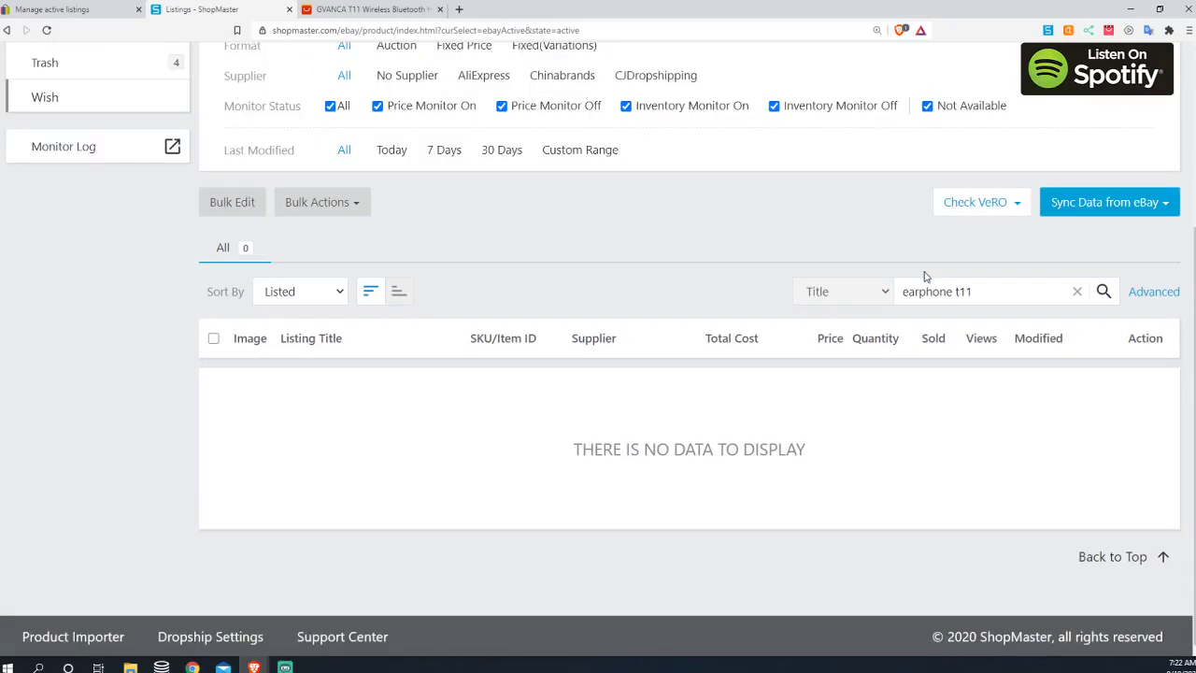
{"action": "left_click", "coordinate": [950, 289]}
{"action": "type", "text": "s"}
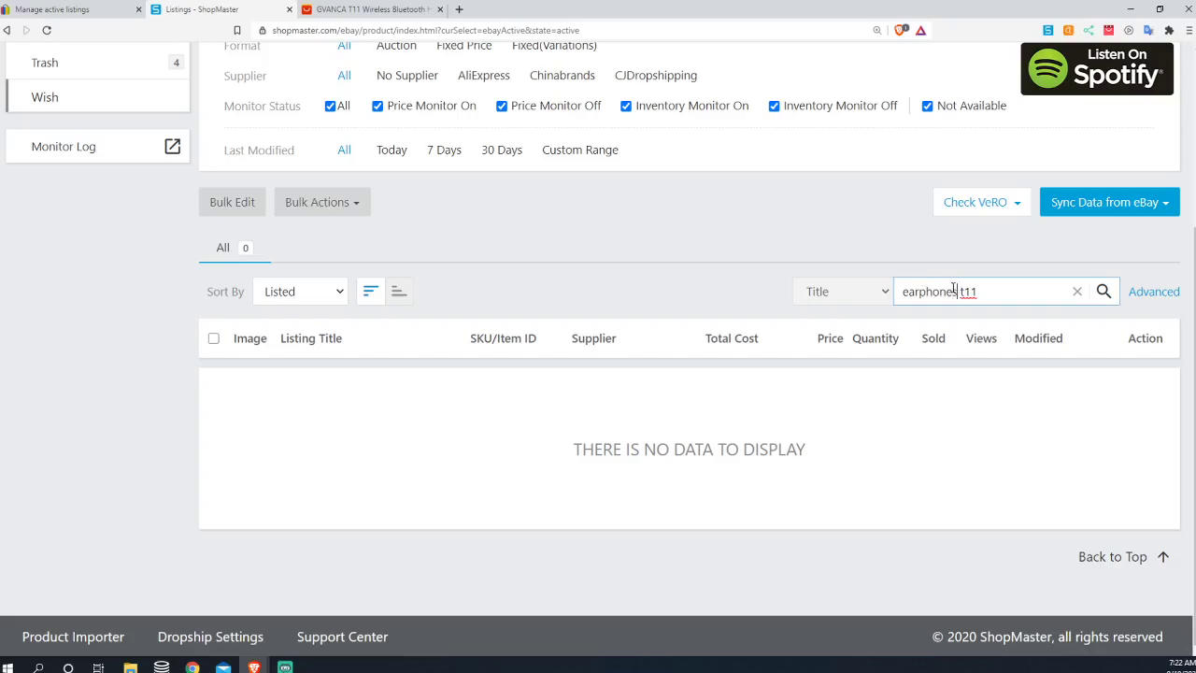
{"action": "key", "text": "Return"}
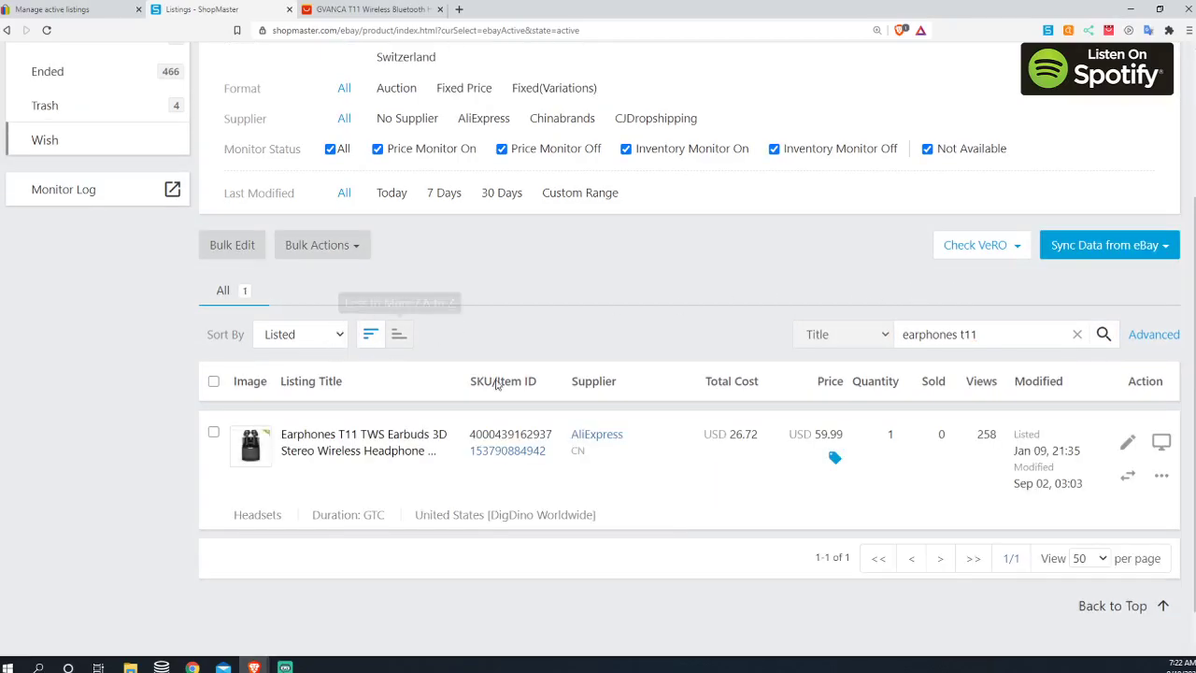
Step: Open the AliExpress supplier page of the T11 earphones listing and close the older duplicate product page
{"action": "scroll", "coordinate": [589, 383], "scroll_direction": "down", "scroll_amount": 2}
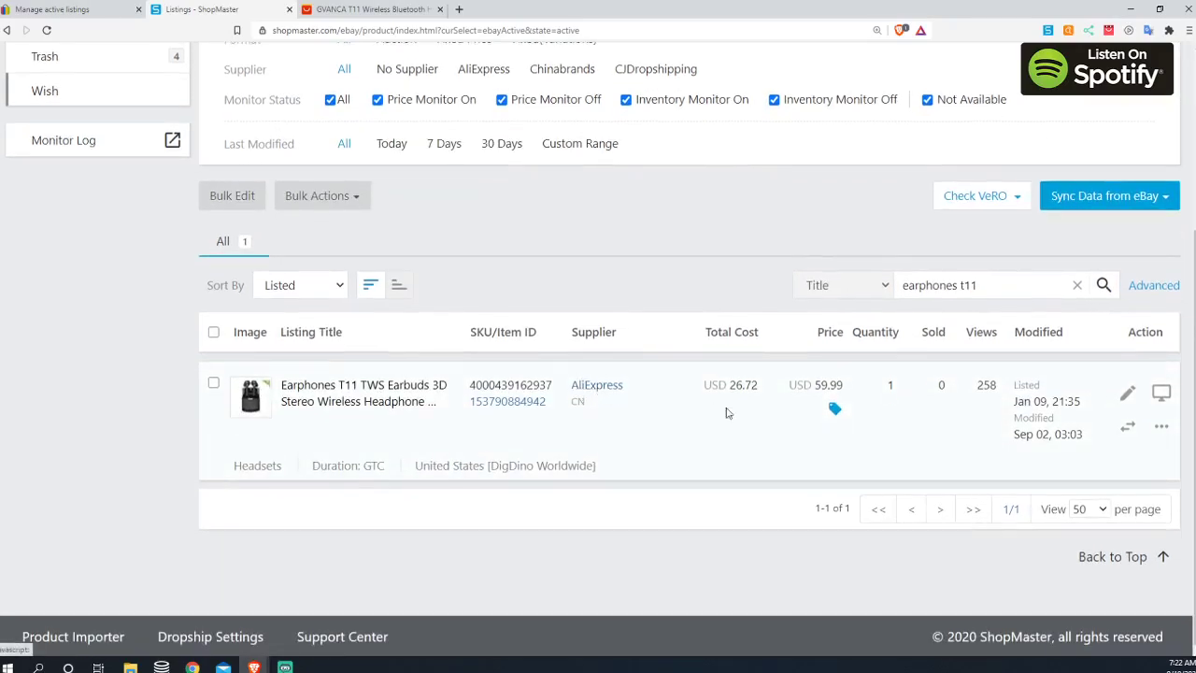
{"action": "left_click", "coordinate": [598, 389]}
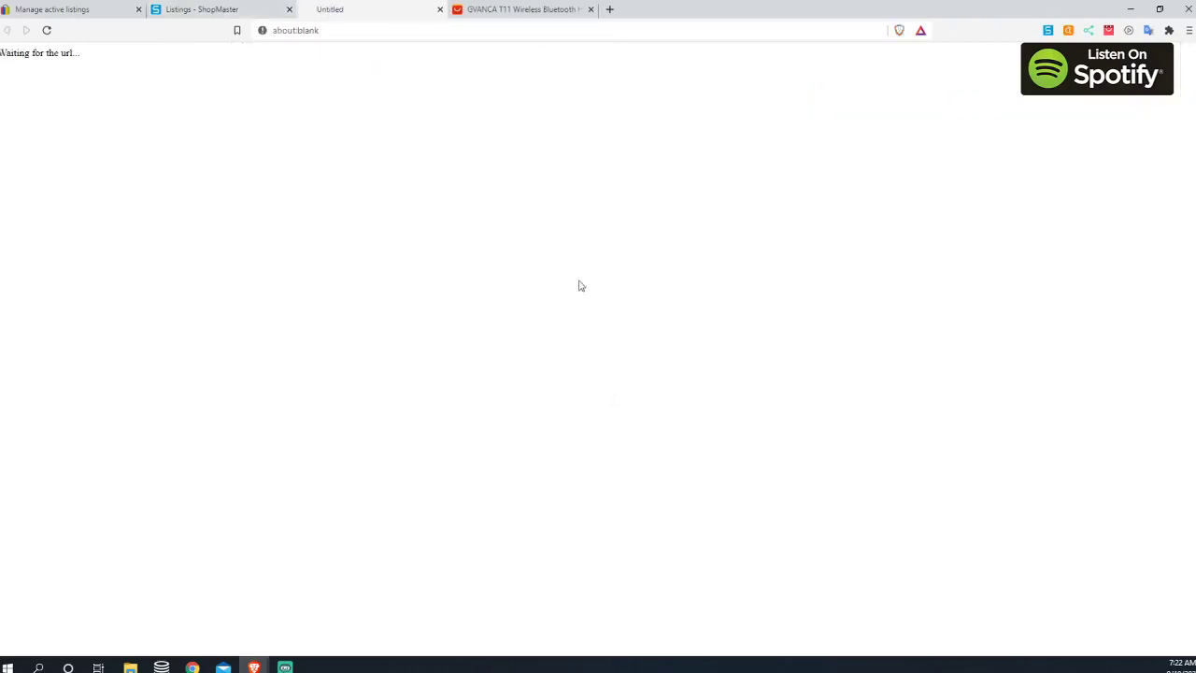
{"action": "left_click", "coordinate": [590, 10]}
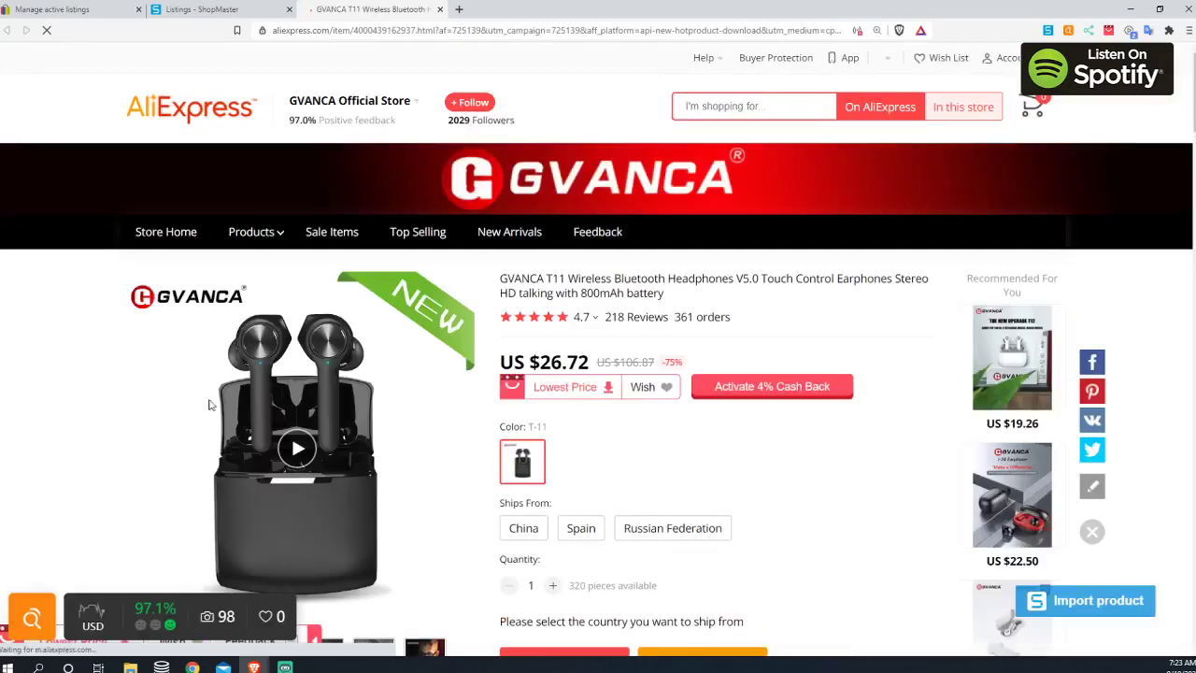
Step: Examine the specifications of the GVANCA T11 headphones on the AliExpress product page
{"action": "scroll", "coordinate": [456, 380], "scroll_direction": "down", "scroll_amount": 3}
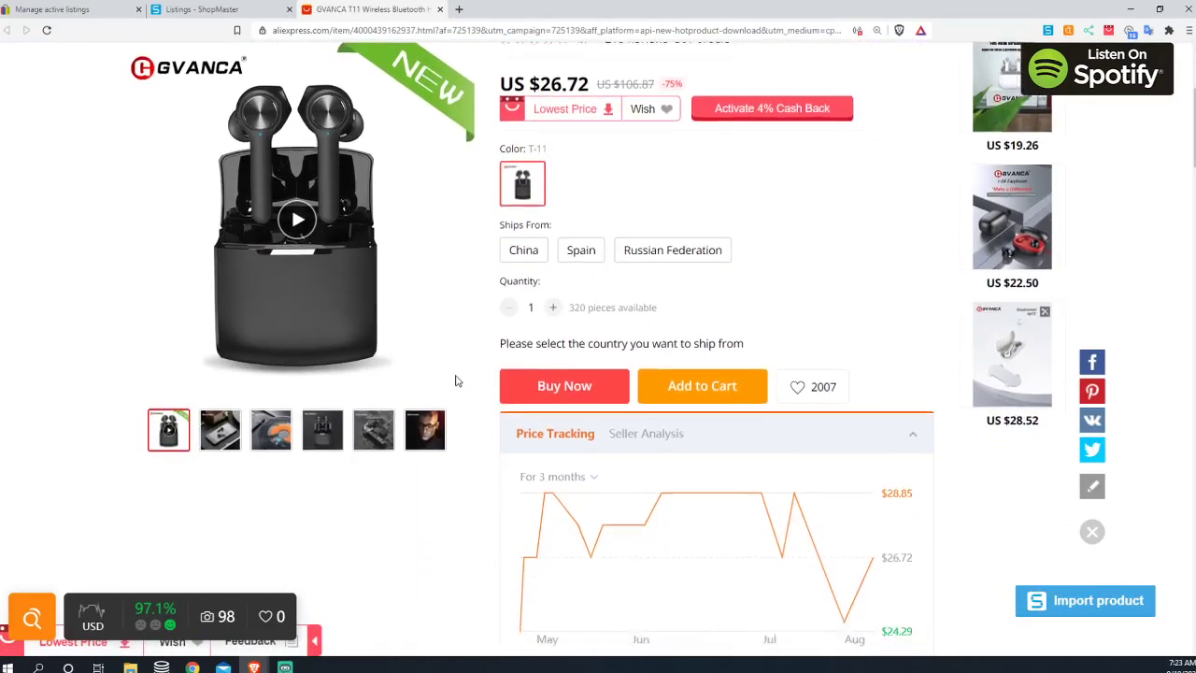
{"action": "scroll", "coordinate": [456, 380], "scroll_direction": "down", "scroll_amount": 5}
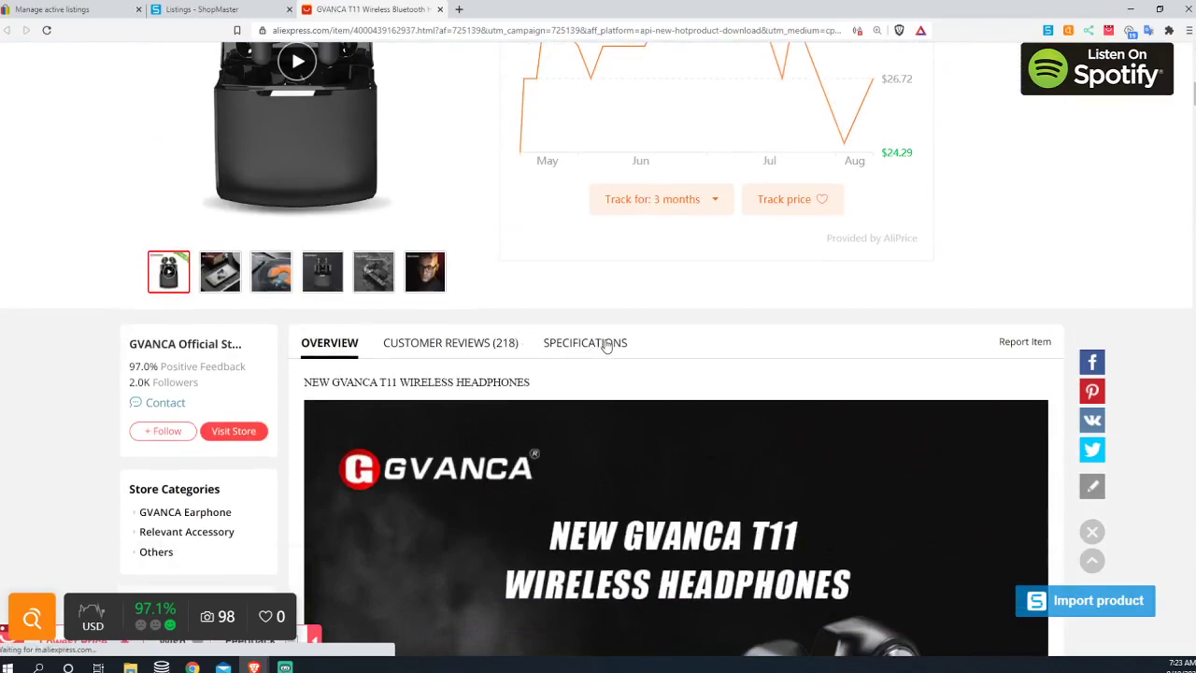
{"action": "left_click", "coordinate": [605, 344]}
{"action": "scroll", "coordinate": [747, 322], "scroll_direction": "down", "scroll_amount": 1}
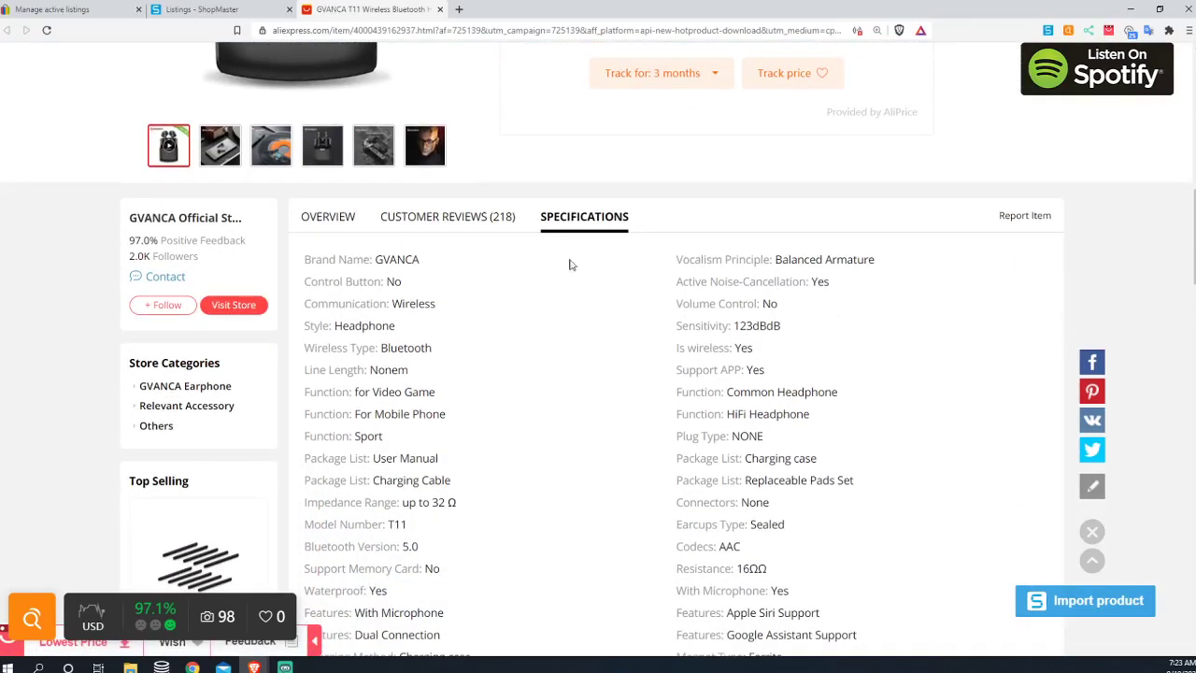
{"action": "scroll", "coordinate": [538, 264], "scroll_direction": "down", "scroll_amount": 1}
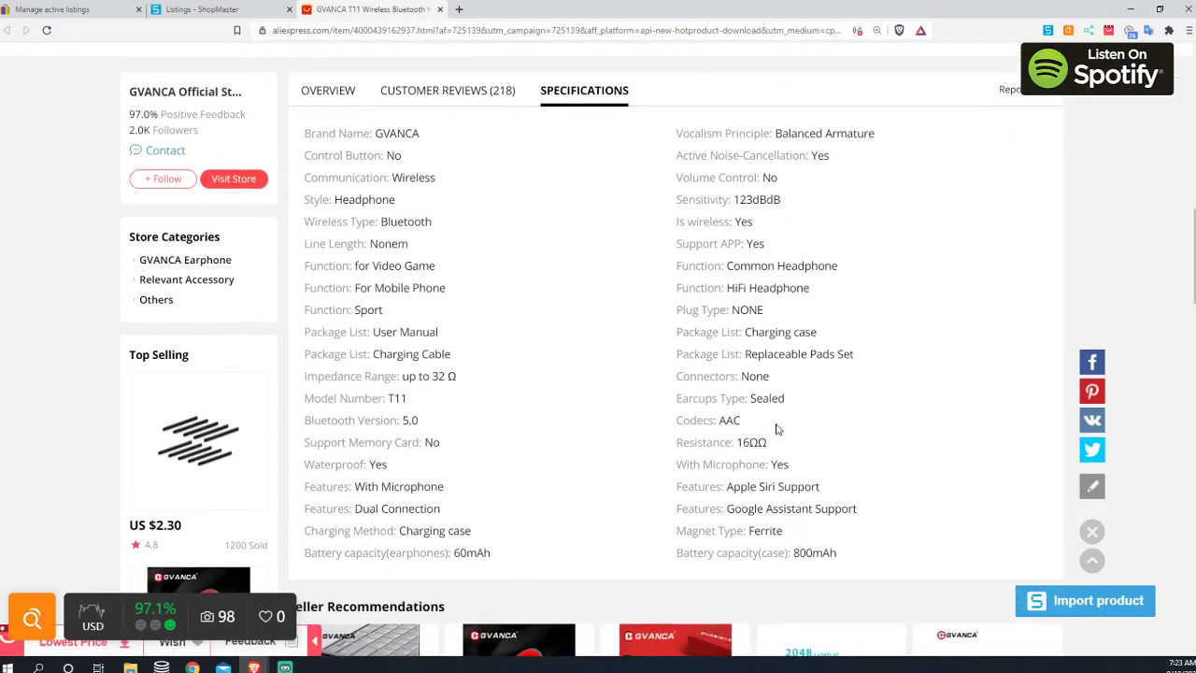
{"action": "left_click", "coordinate": [67, 11]}
{"action": "left_click", "coordinate": [421, 237]}
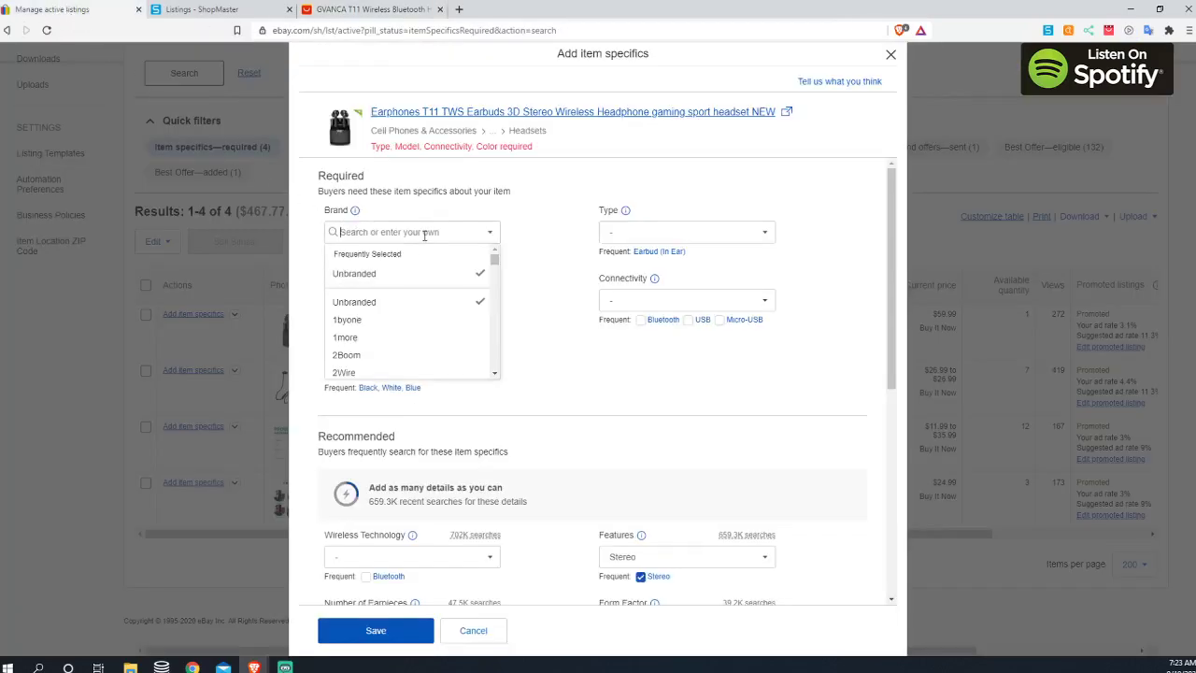
{"action": "left_click", "coordinate": [90, 371]}
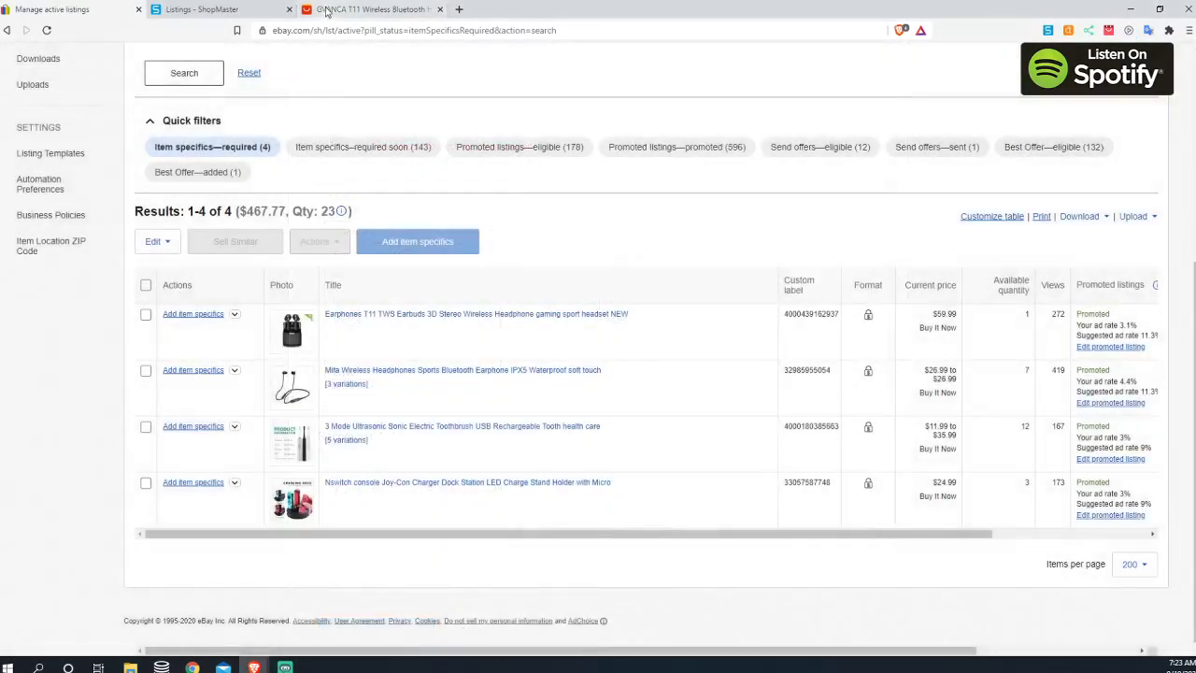
Step: Check the brand in the AliExpress specifications, return to eBay, and set the brand in the T11 earphones' item specifics to gvanca
{"action": "left_click", "coordinate": [336, 10]}
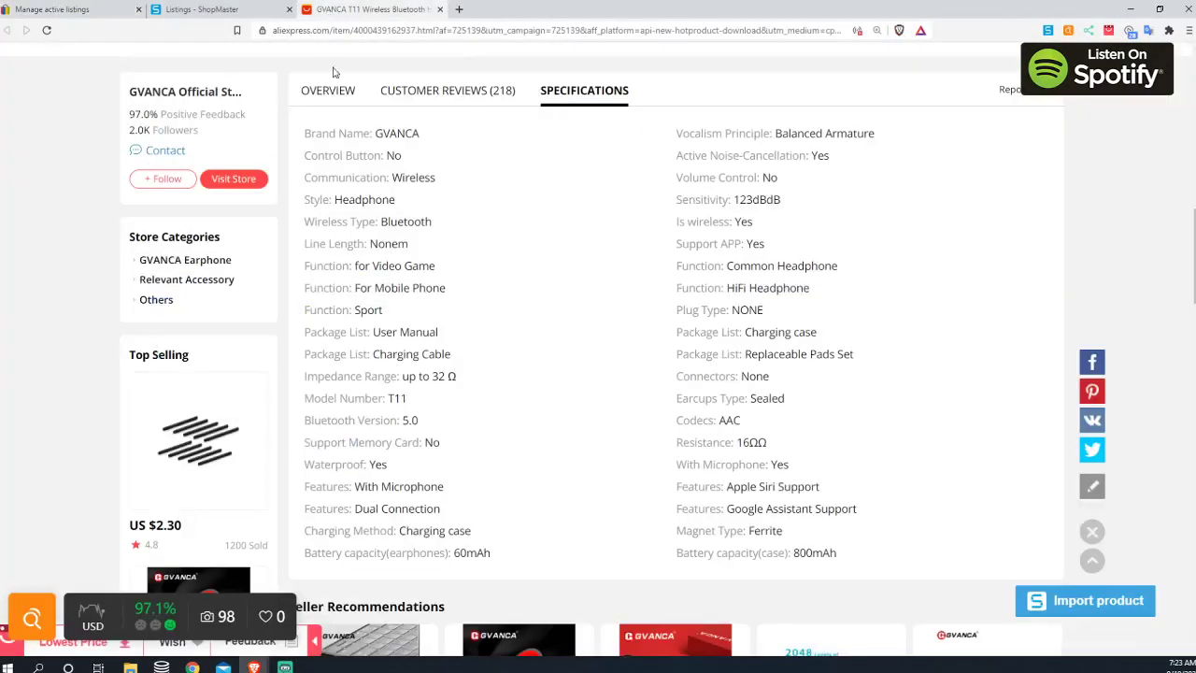
{"action": "left_click", "coordinate": [73, 12]}
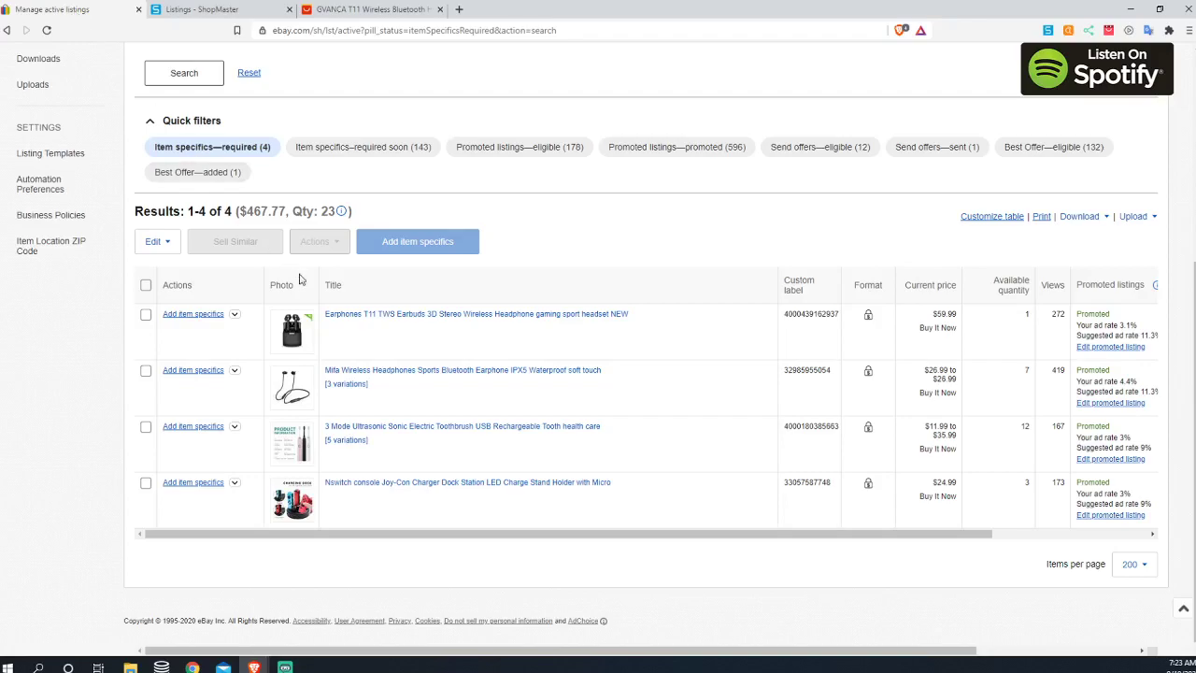
{"action": "left_click", "coordinate": [193, 315]}
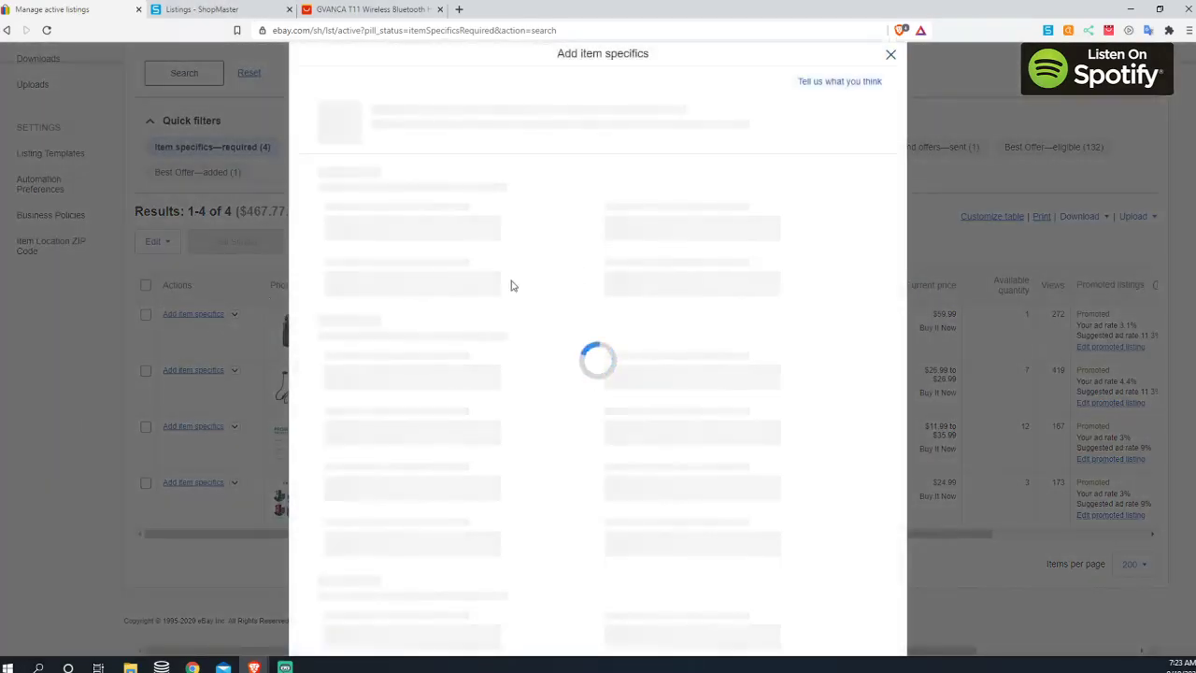
{"action": "left_click", "coordinate": [410, 233]}
{"action": "type", "text": "gvanca"}
{"action": "left_click", "coordinate": [422, 274]}
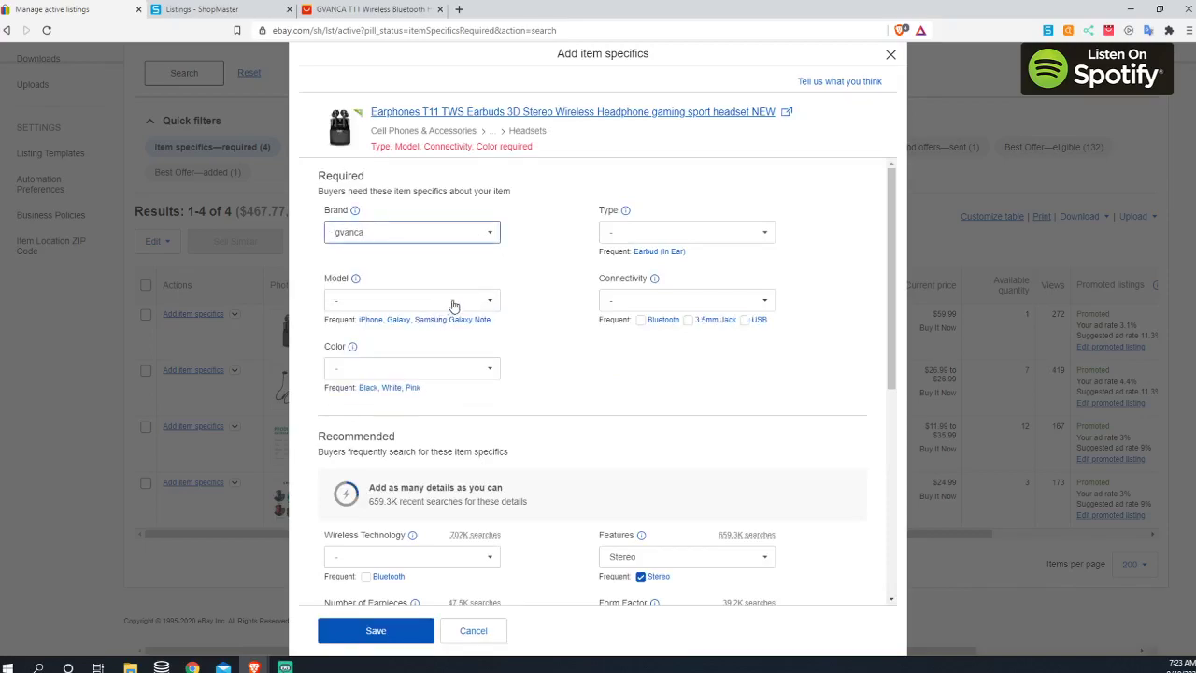
Step: Set the T11 earphones' type to Earbud (In Ear) and their connectivity to Bluetooth
{"action": "left_click", "coordinate": [724, 233]}
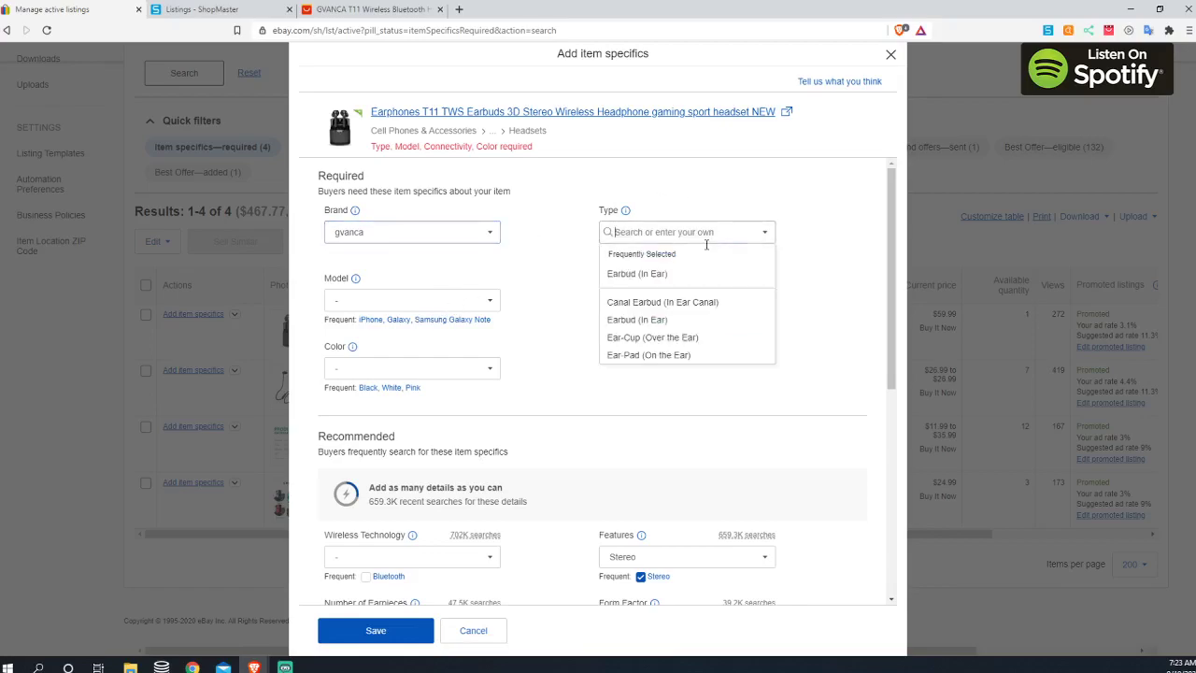
{"action": "left_click", "coordinate": [659, 273]}
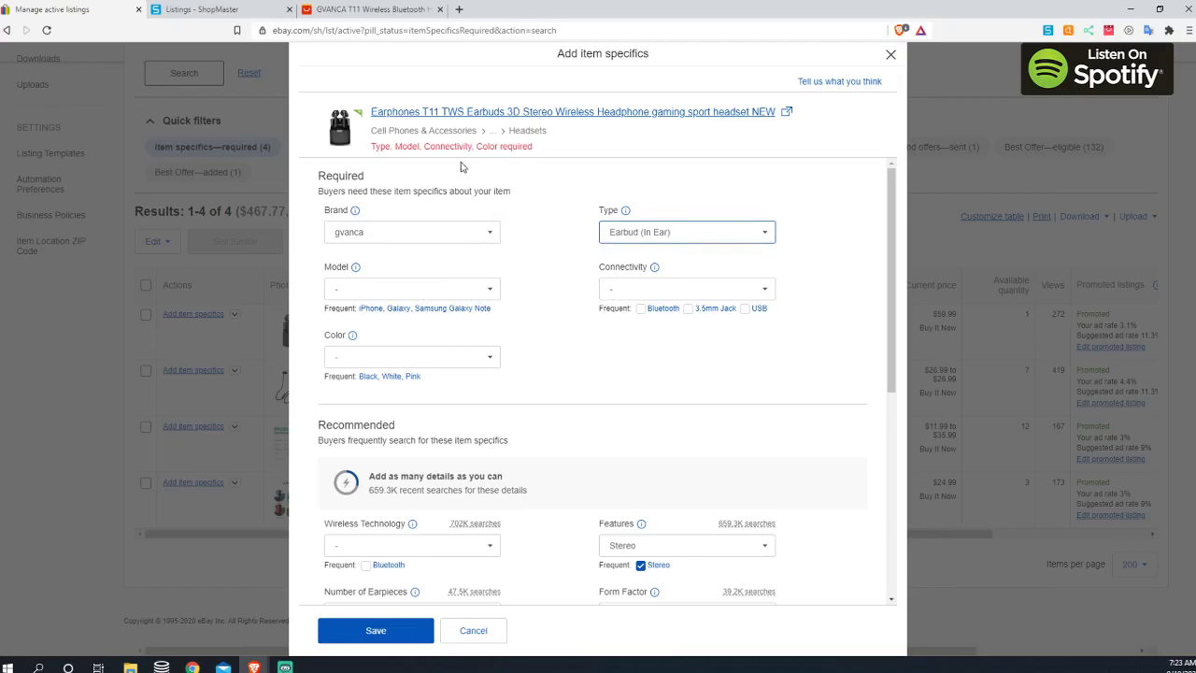
{"action": "left_click", "coordinate": [626, 290]}
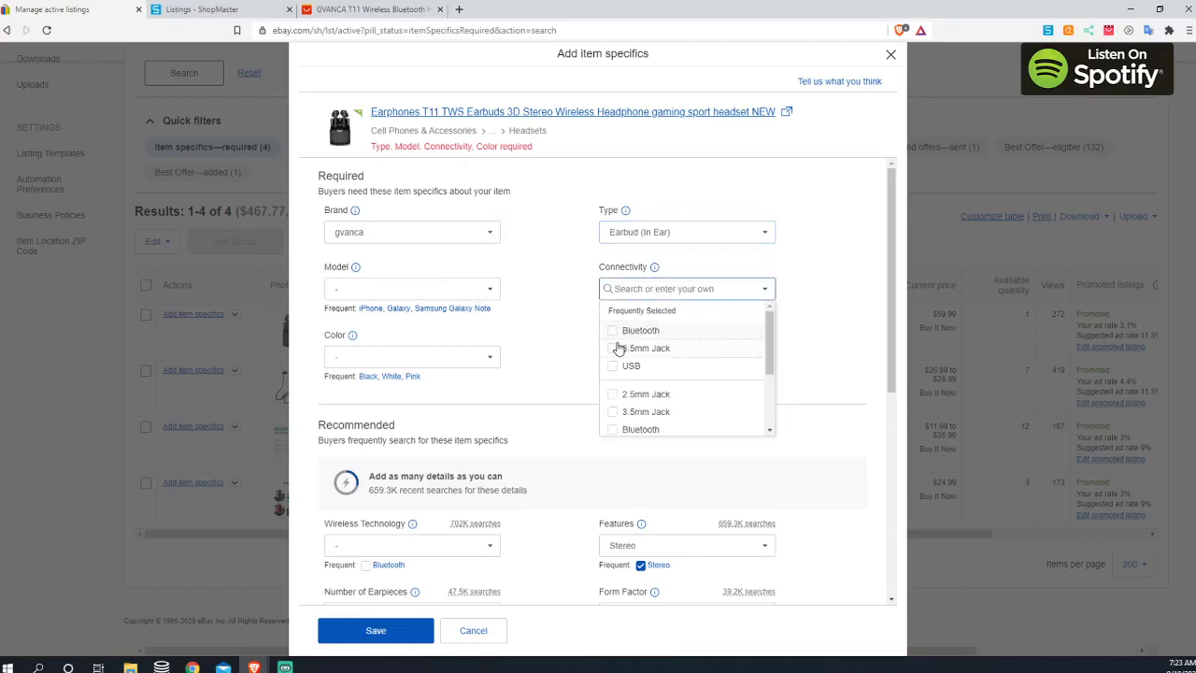
{"action": "scroll", "coordinate": [617, 370], "scroll_direction": "down", "scroll_amount": 5}
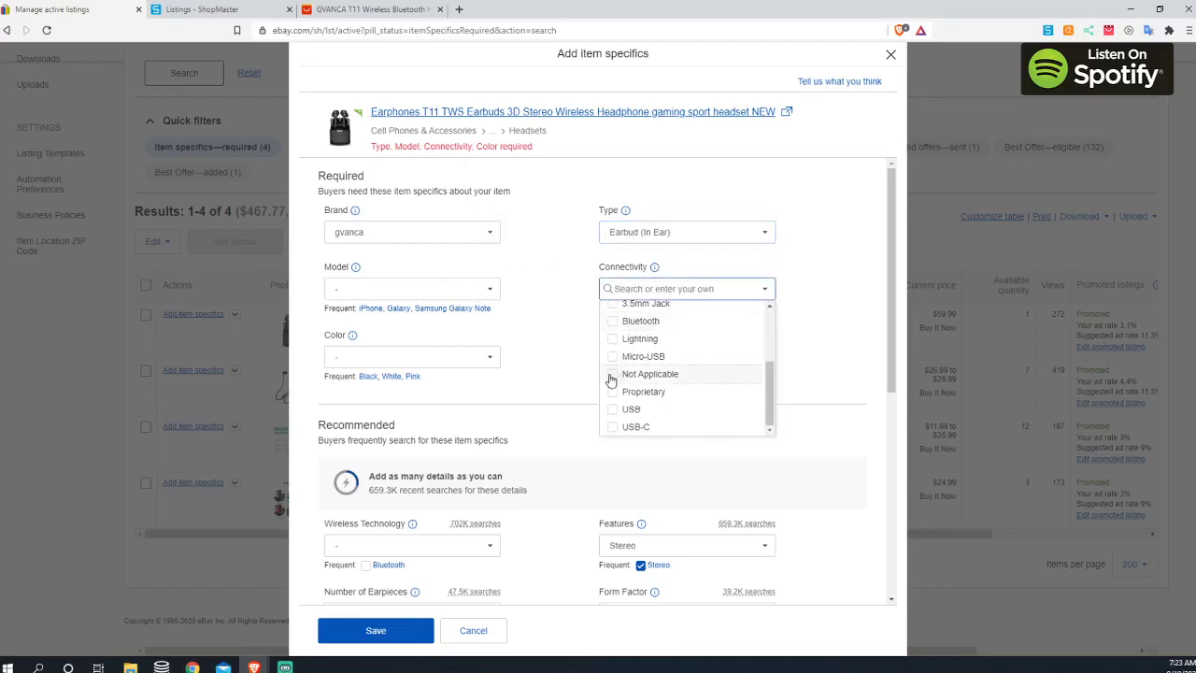
{"action": "scroll", "coordinate": [644, 360], "scroll_direction": "down", "scroll_amount": 3}
{"action": "scroll", "coordinate": [568, 309], "scroll_direction": "up", "scroll_amount": 3}
{"action": "left_click", "coordinate": [569, 316]}
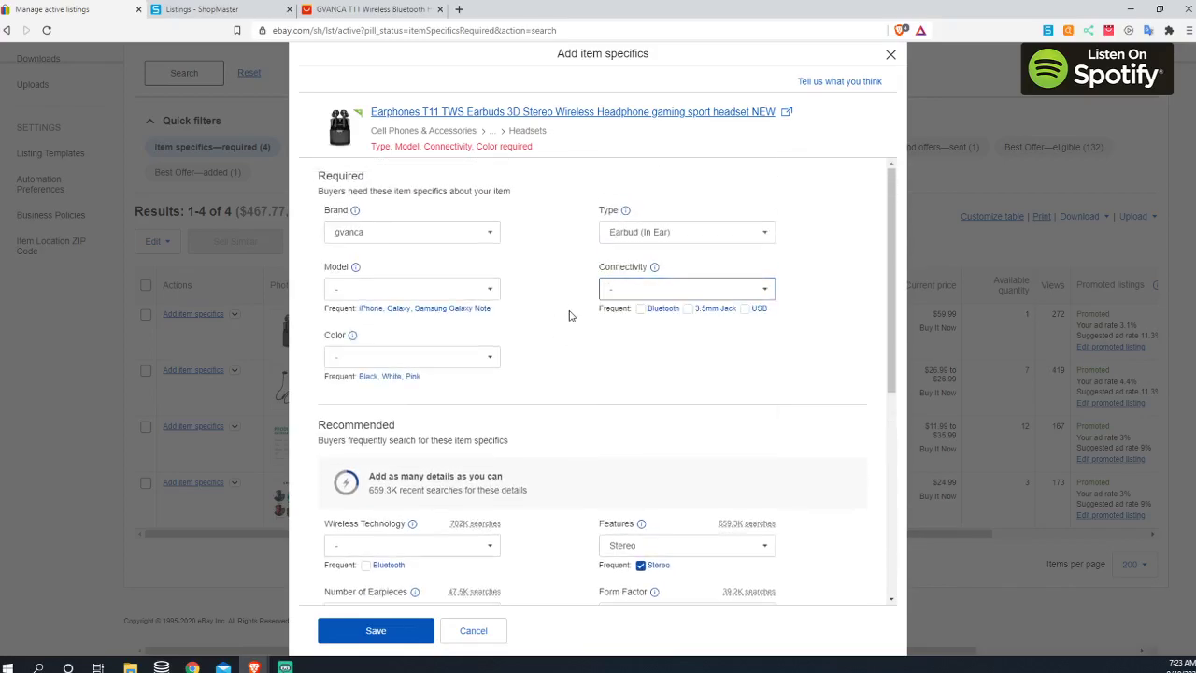
{"action": "left_click", "coordinate": [640, 309]}
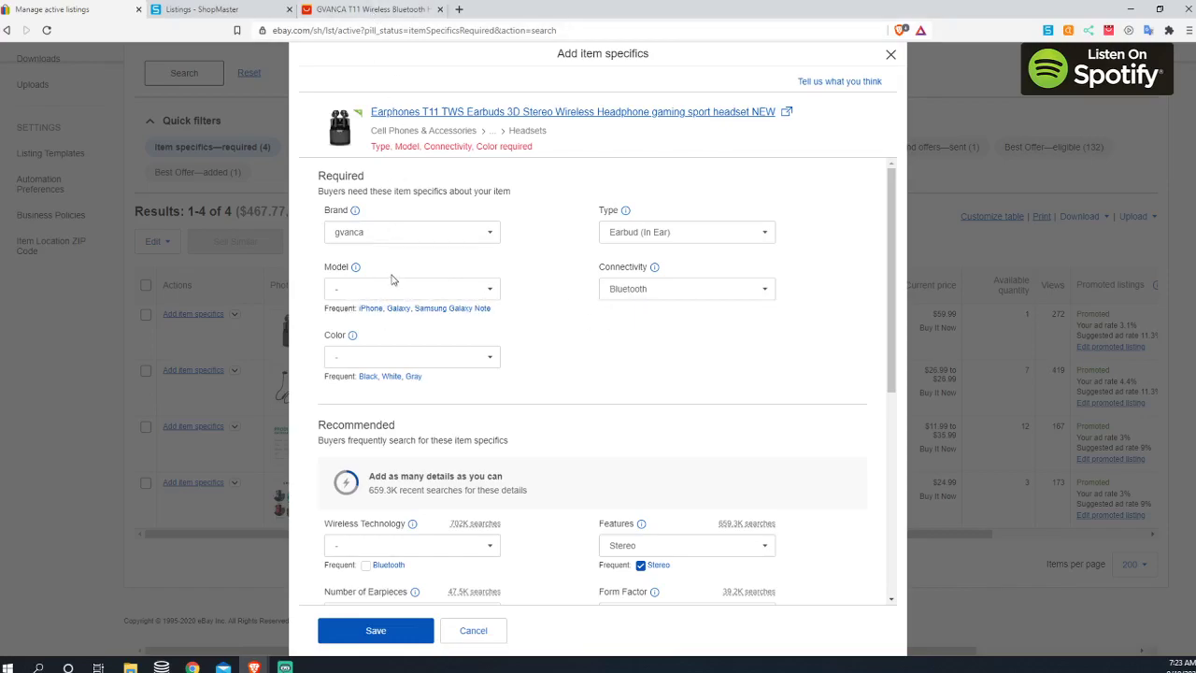
Step: Check the model number in the AliExpress specifications, return to eBay, and set the model to t11 and the color to Black
{"action": "left_click", "coordinate": [374, 10]}
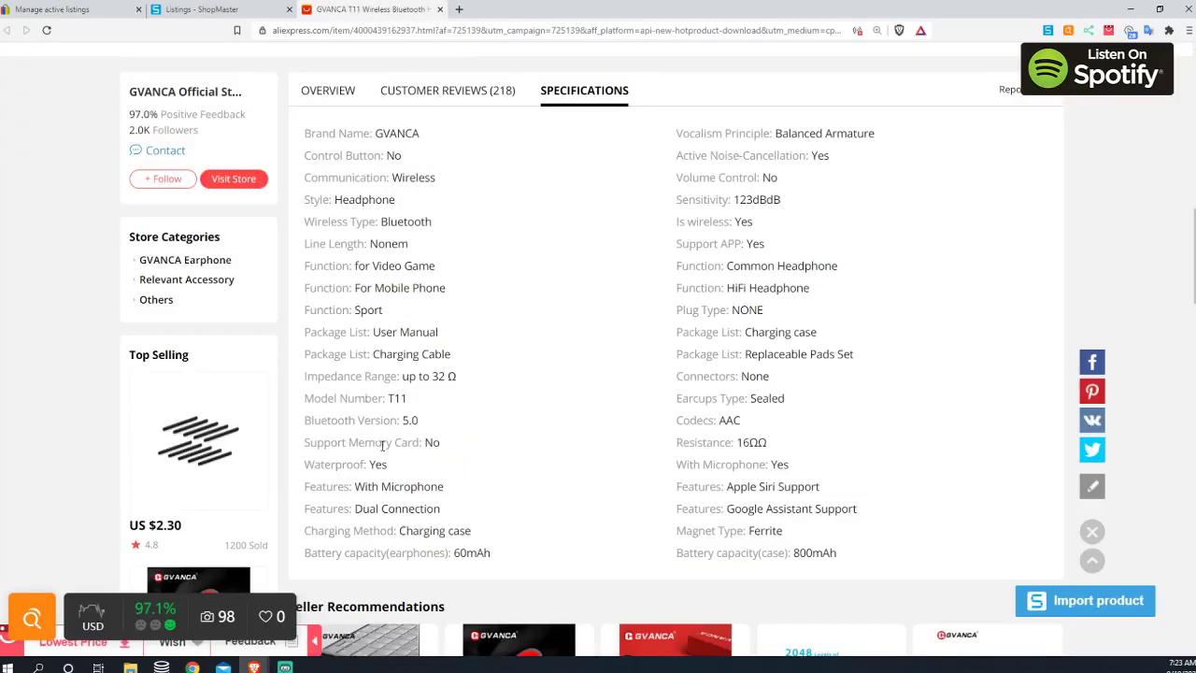
{"action": "left_click", "coordinate": [52, 9]}
{"action": "type", "text": "t11"}
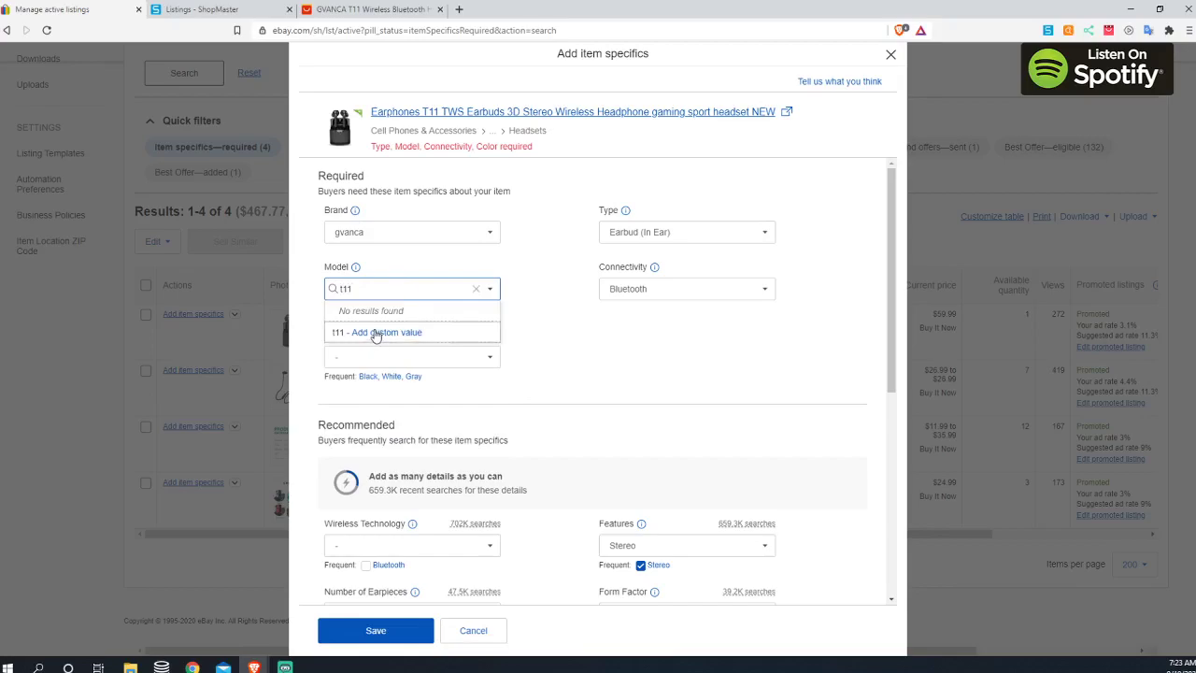
{"action": "left_click", "coordinate": [376, 335]}
{"action": "left_click", "coordinate": [483, 347]}
{"action": "left_click", "coordinate": [384, 392]}
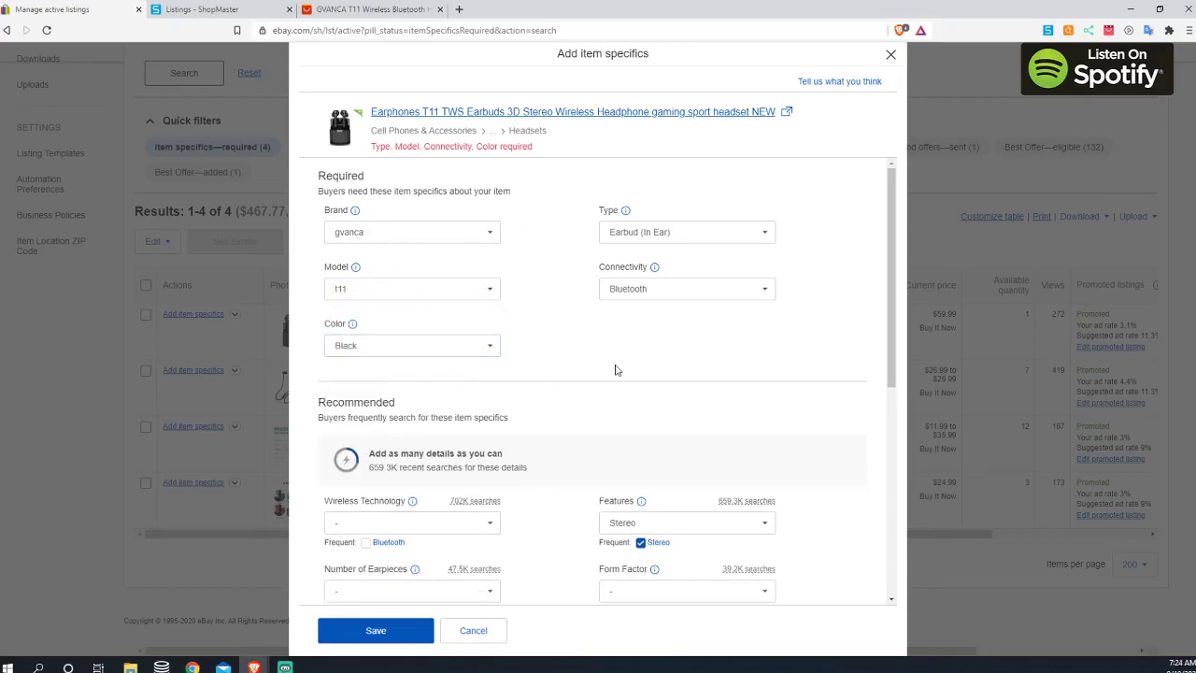
Step: Set the wireless technology to Bluetooth in the recommended item specifics
{"action": "left_click_drag", "start_coordinate": [626, 371], "coordinate": [338, 187]}
{"action": "left_click", "coordinate": [499, 183]}
{"action": "scroll", "coordinate": [574, 358], "scroll_direction": "down", "scroll_amount": 2}
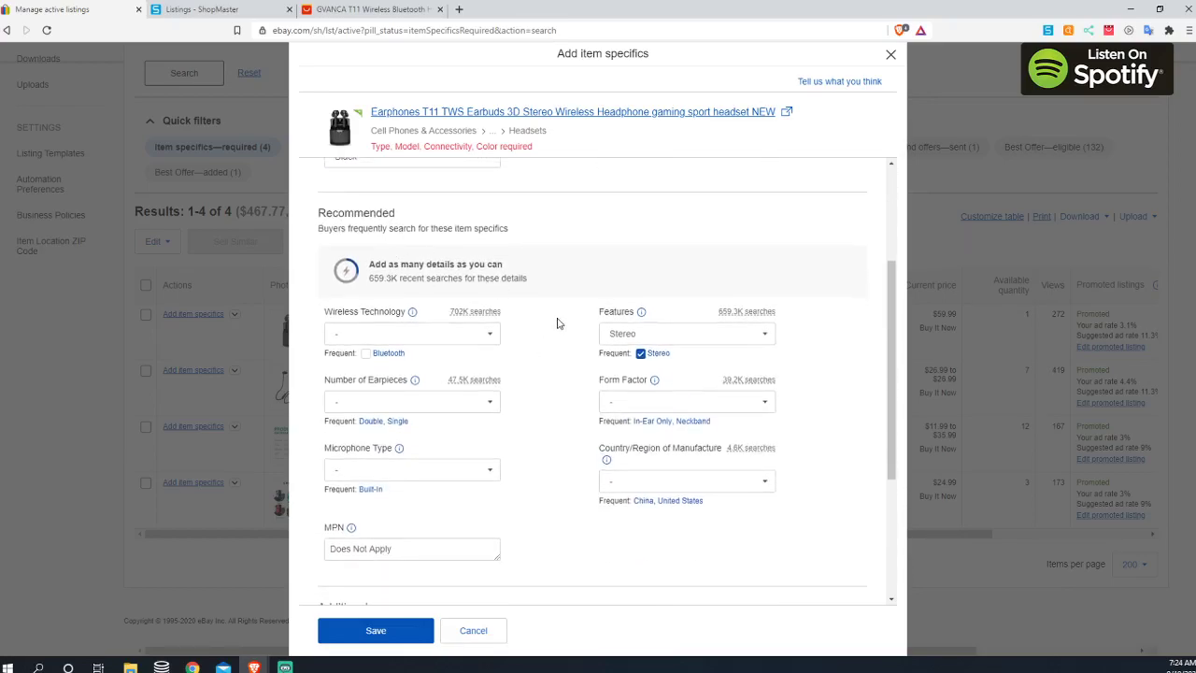
{"action": "scroll", "coordinate": [556, 308], "scroll_direction": "down", "scroll_amount": 1}
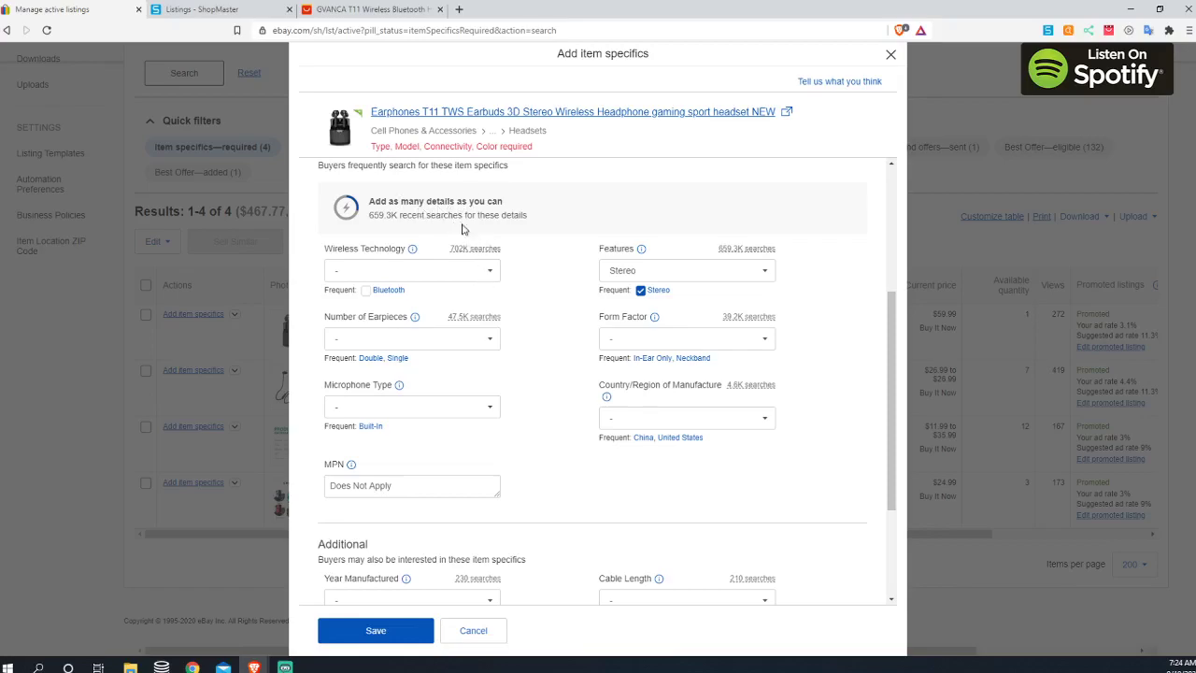
{"action": "left_click", "coordinate": [479, 271]}
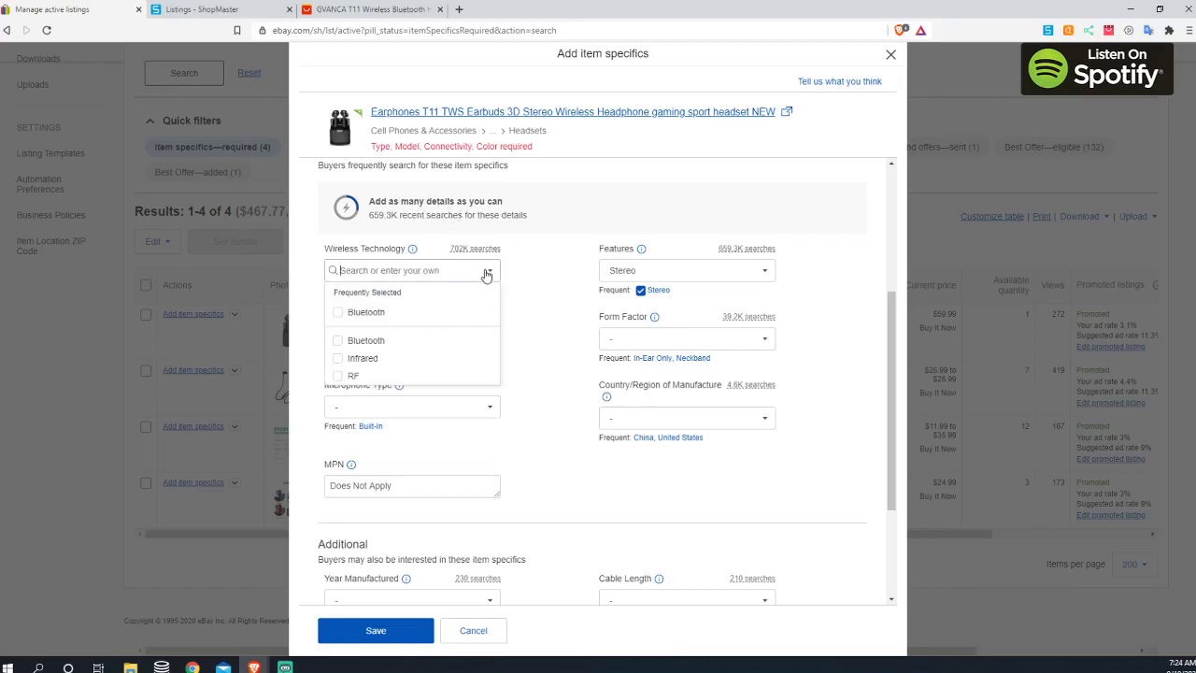
{"action": "left_click", "coordinate": [338, 323]}
{"action": "left_click", "coordinate": [526, 342]}
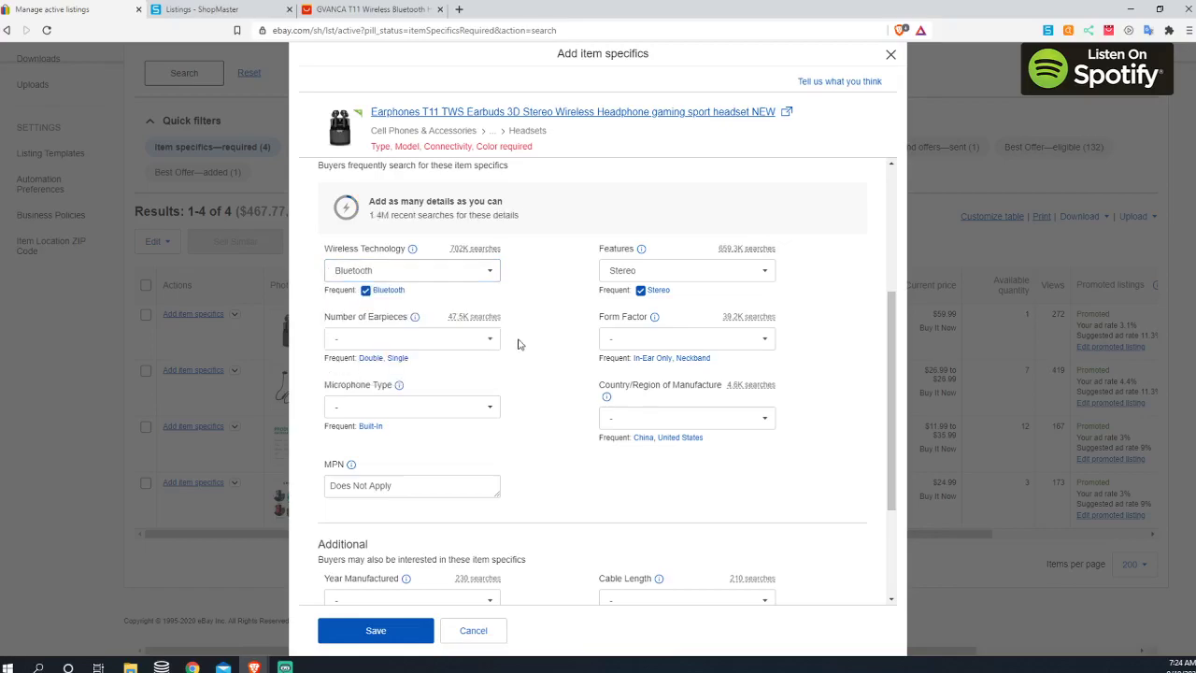
Step: Set the number of earpieces to Double and the microphone type to Built-In
{"action": "scroll", "coordinate": [529, 361], "scroll_direction": "down", "scroll_amount": 1}
{"action": "left_click", "coordinate": [477, 276]}
{"action": "left_click", "coordinate": [387, 315]}
{"action": "left_click", "coordinate": [482, 345]}
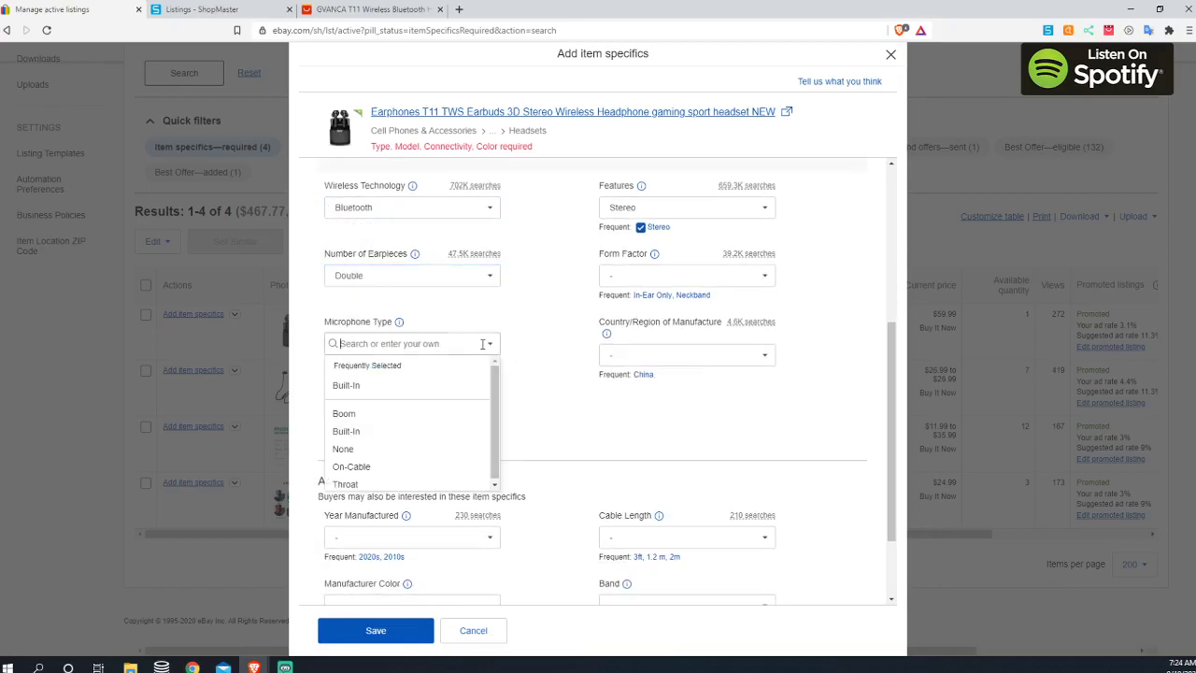
{"action": "left_click", "coordinate": [414, 385]}
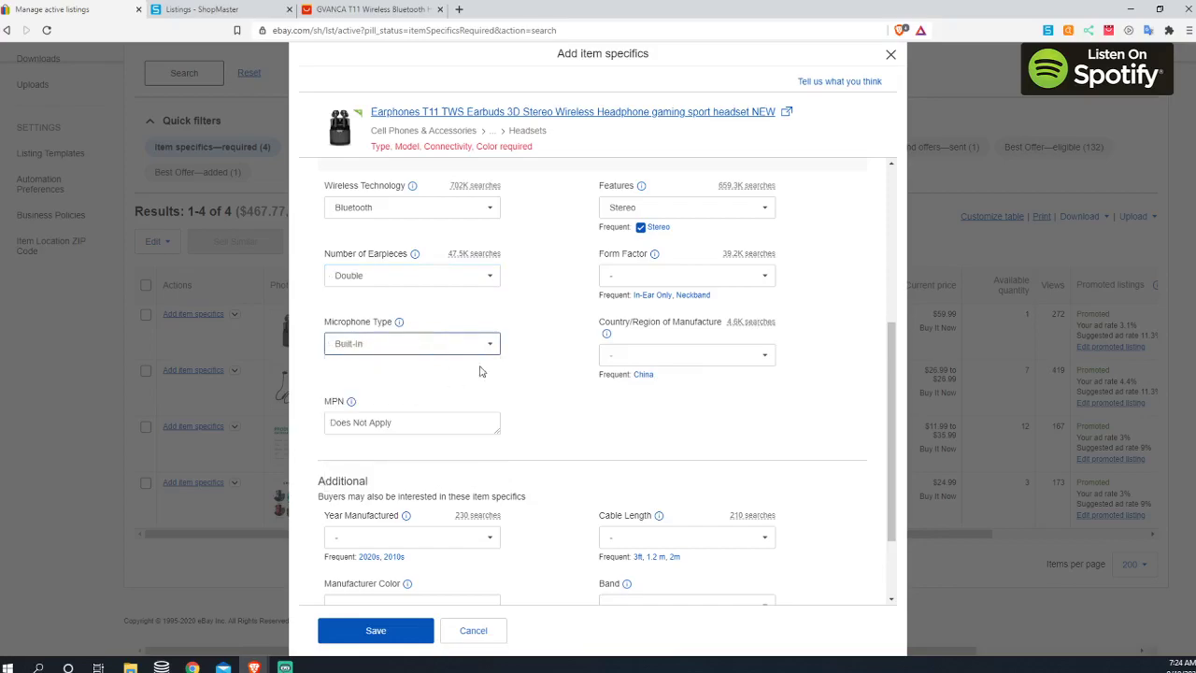
Step: Set the country/region of manufacture to China and review the remaining recommended and additional specifics
{"action": "left_click", "coordinate": [634, 357]}
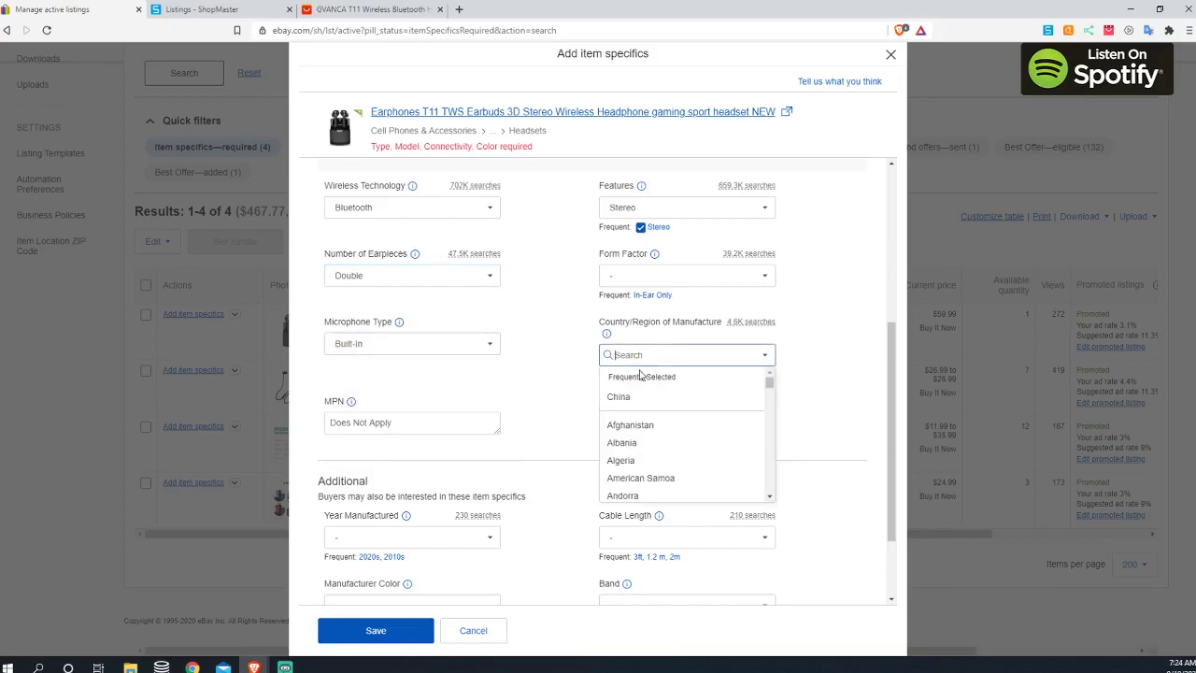
{"action": "left_click", "coordinate": [616, 397]}
{"action": "scroll", "coordinate": [635, 315], "scroll_direction": "down", "scroll_amount": 1}
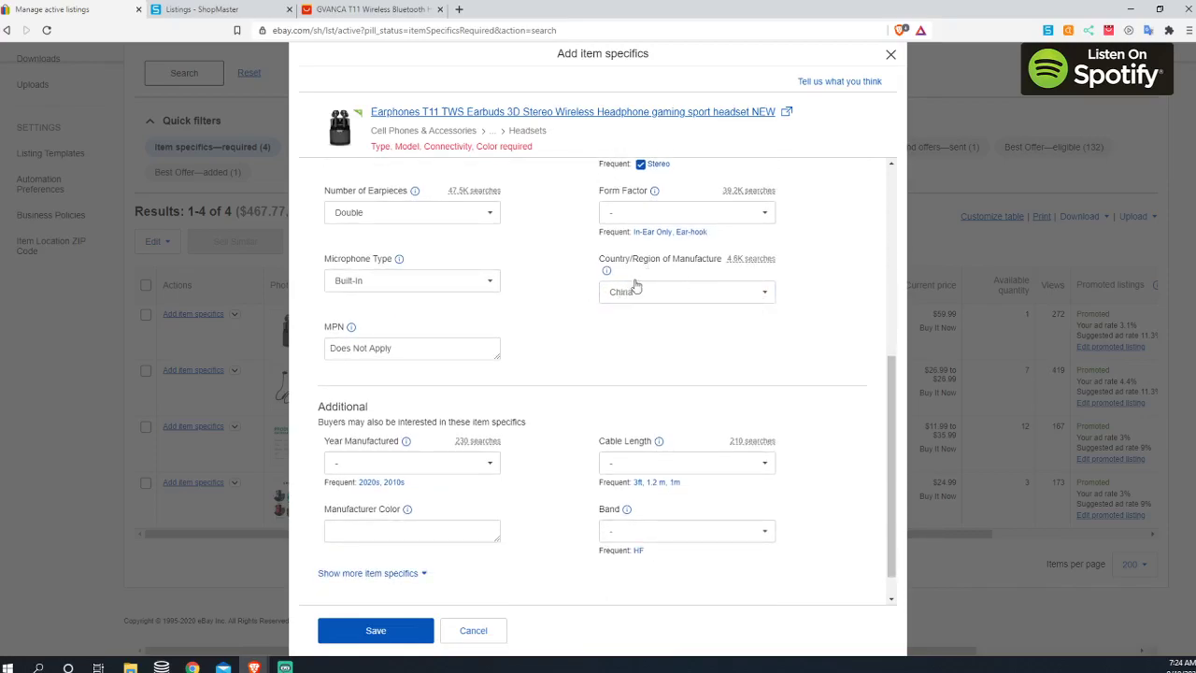
{"action": "scroll", "coordinate": [611, 315], "scroll_direction": "up", "scroll_amount": 1}
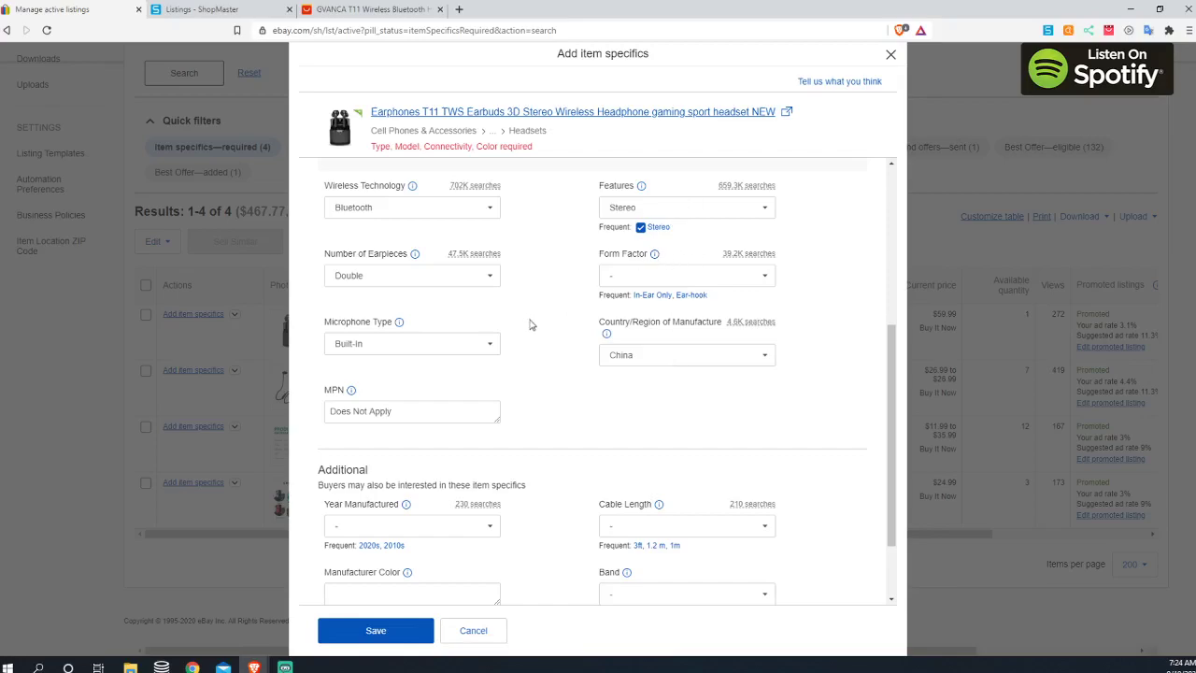
{"action": "scroll", "coordinate": [537, 350], "scroll_direction": "down", "scroll_amount": 2}
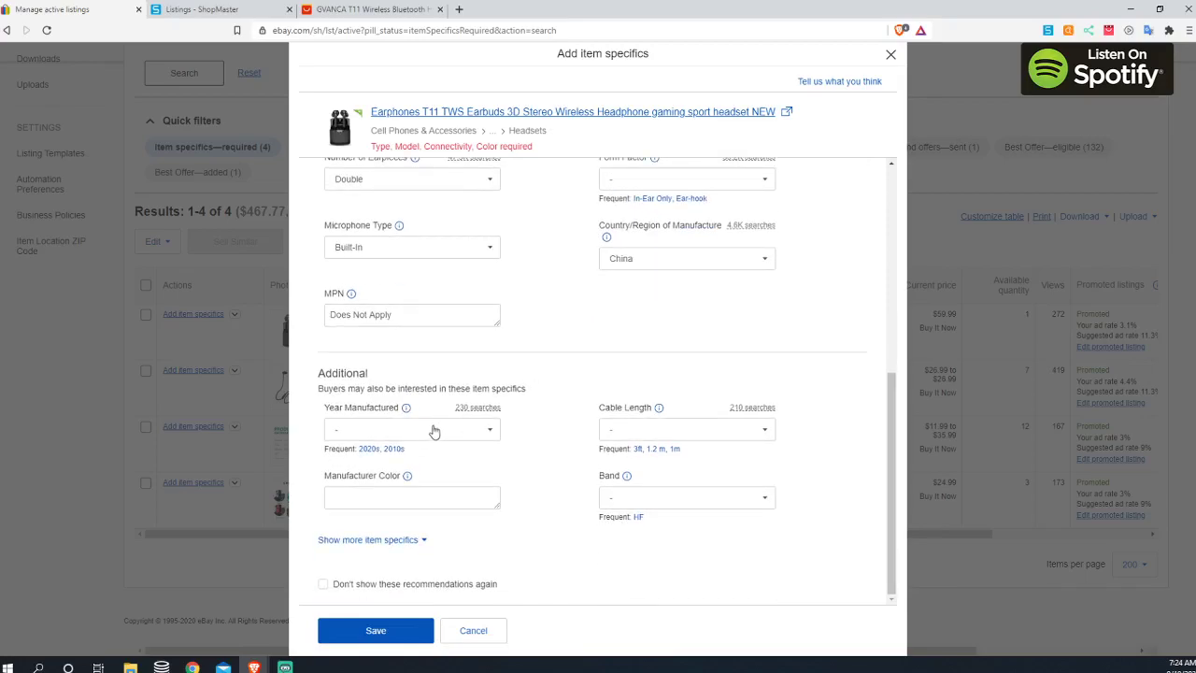
Step: Look up the Band field's options and description in eBay and compare them with the AliExpress product specifications
{"action": "left_click", "coordinate": [396, 15]}
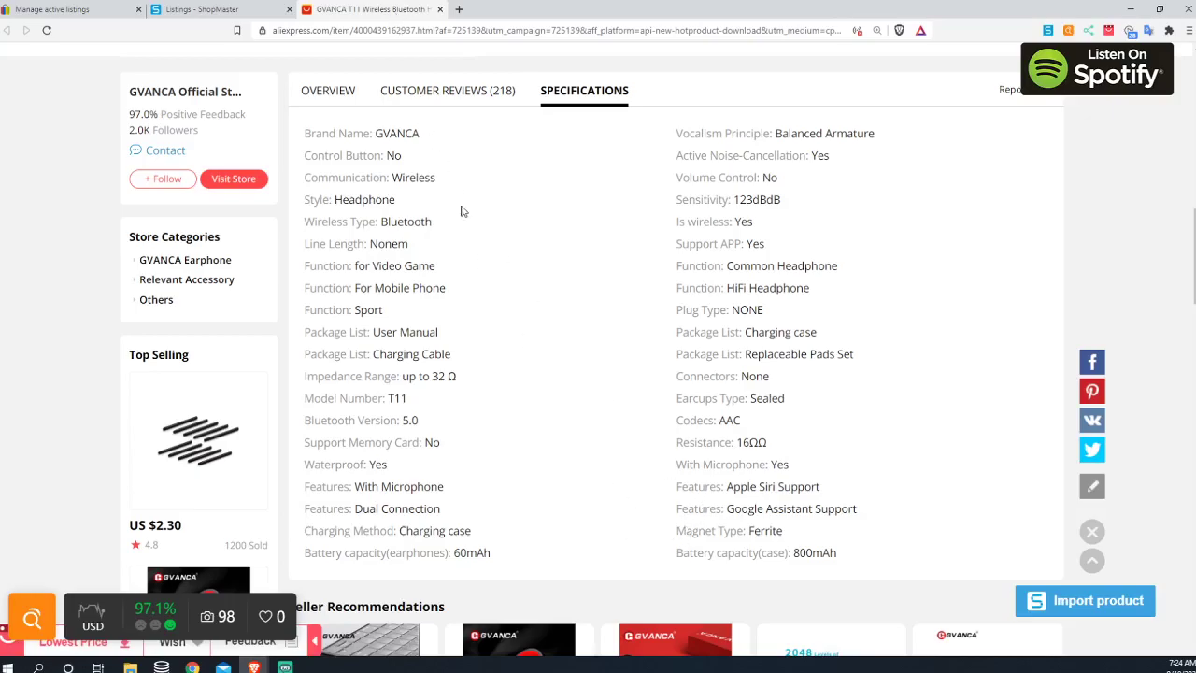
{"action": "left_click", "coordinate": [56, 11]}
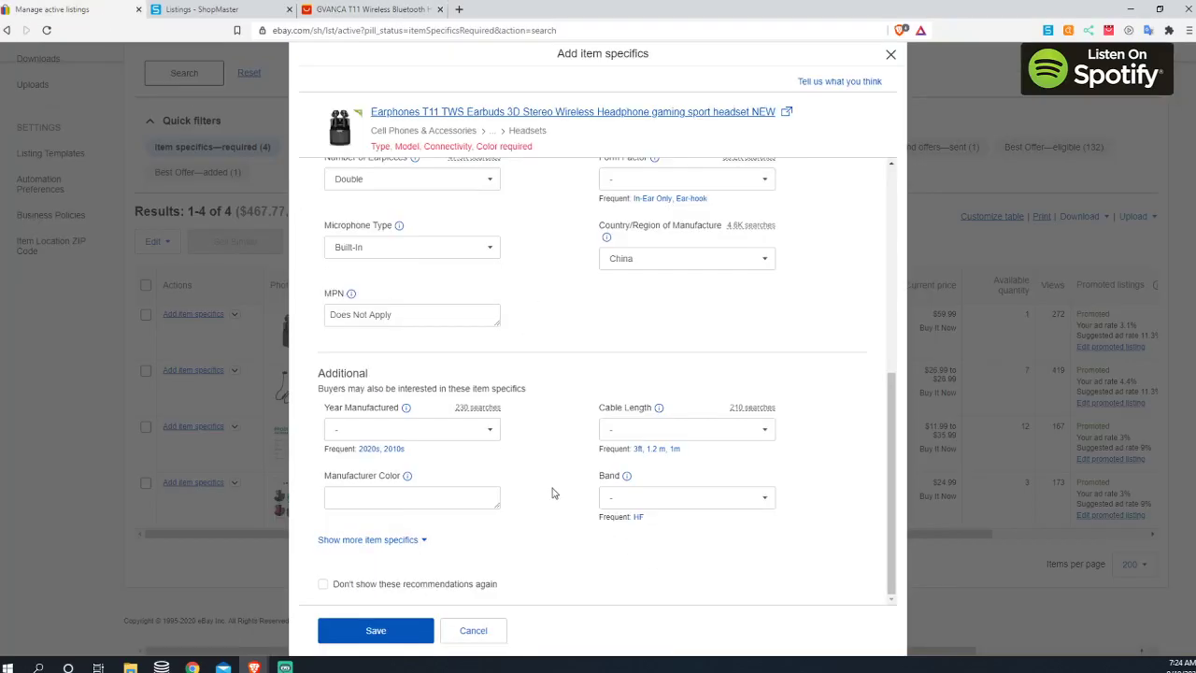
{"action": "left_click", "coordinate": [625, 501]}
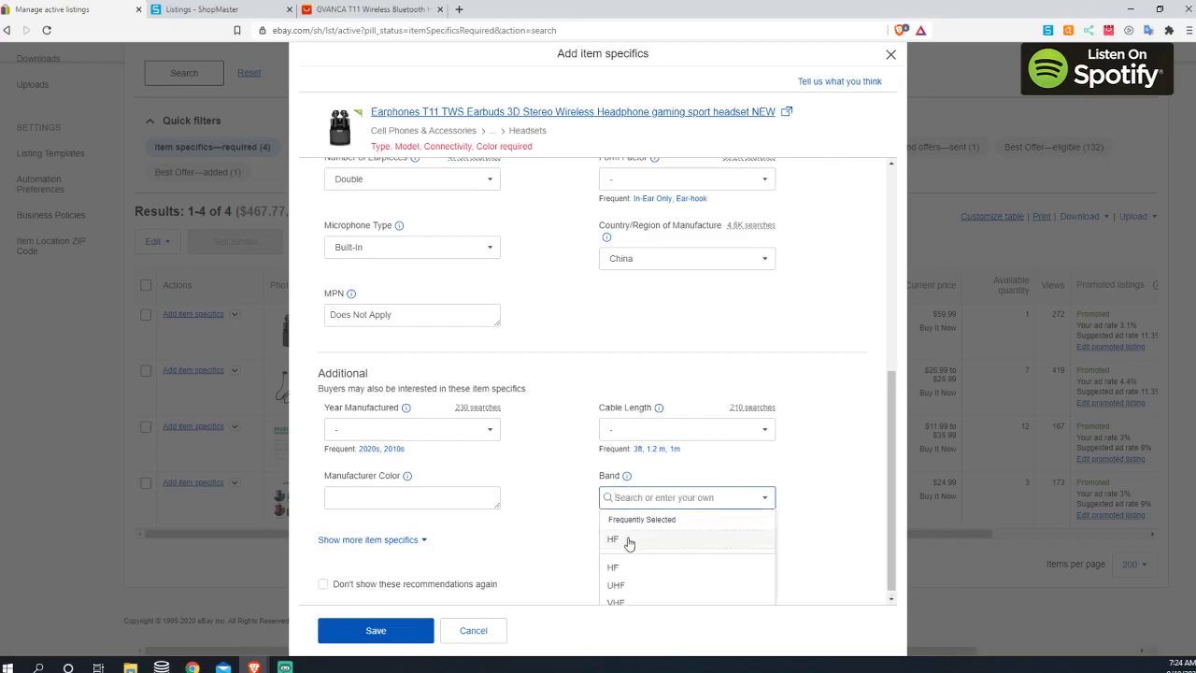
{"action": "left_click", "coordinate": [551, 507]}
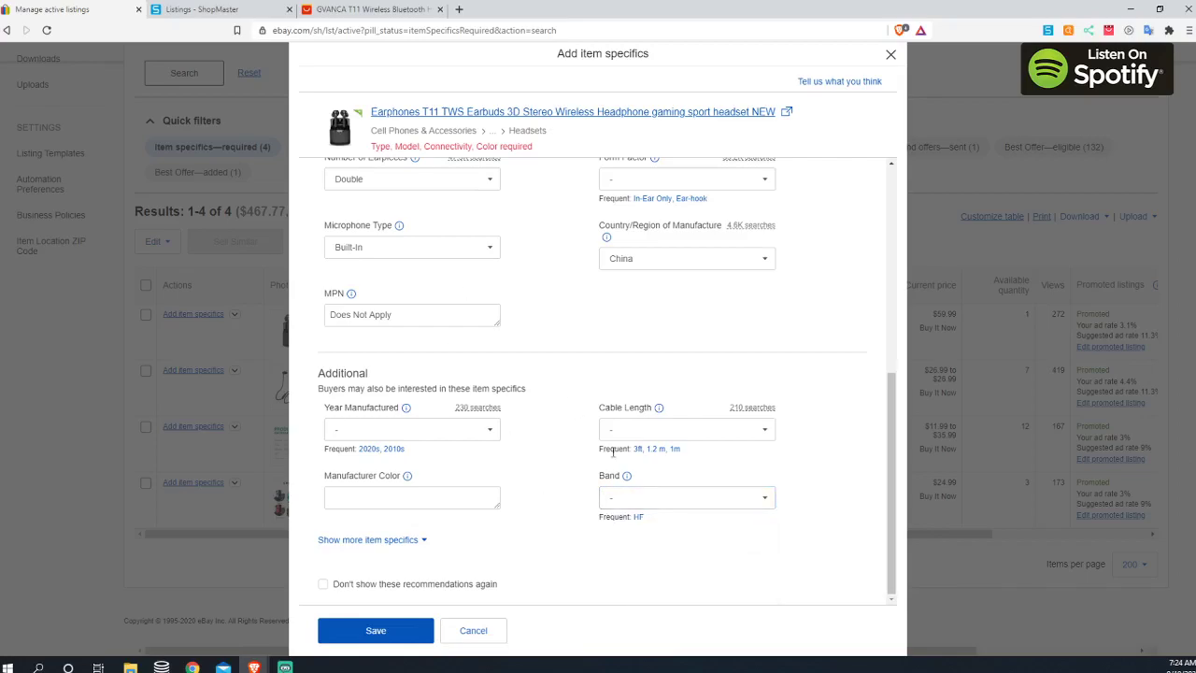
{"action": "left_click", "coordinate": [627, 477]}
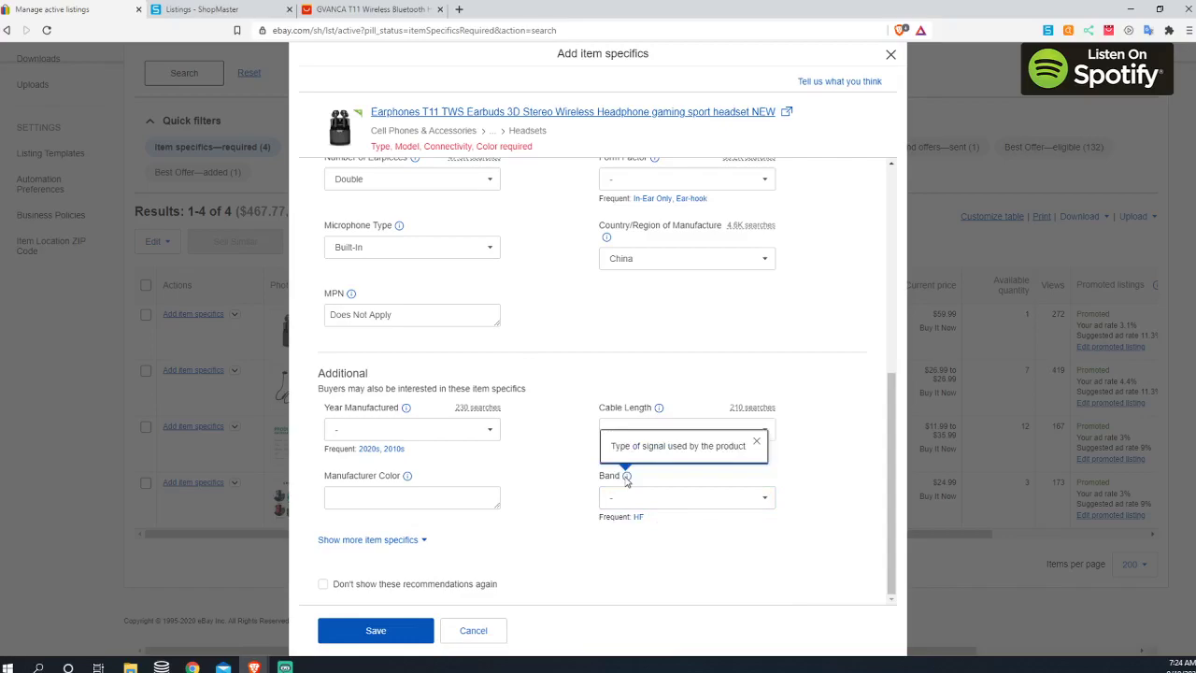
{"action": "left_click", "coordinate": [757, 441]}
{"action": "key", "text": "ctrl+Tab"}
{"action": "key", "text": "ctrl+Tab"}
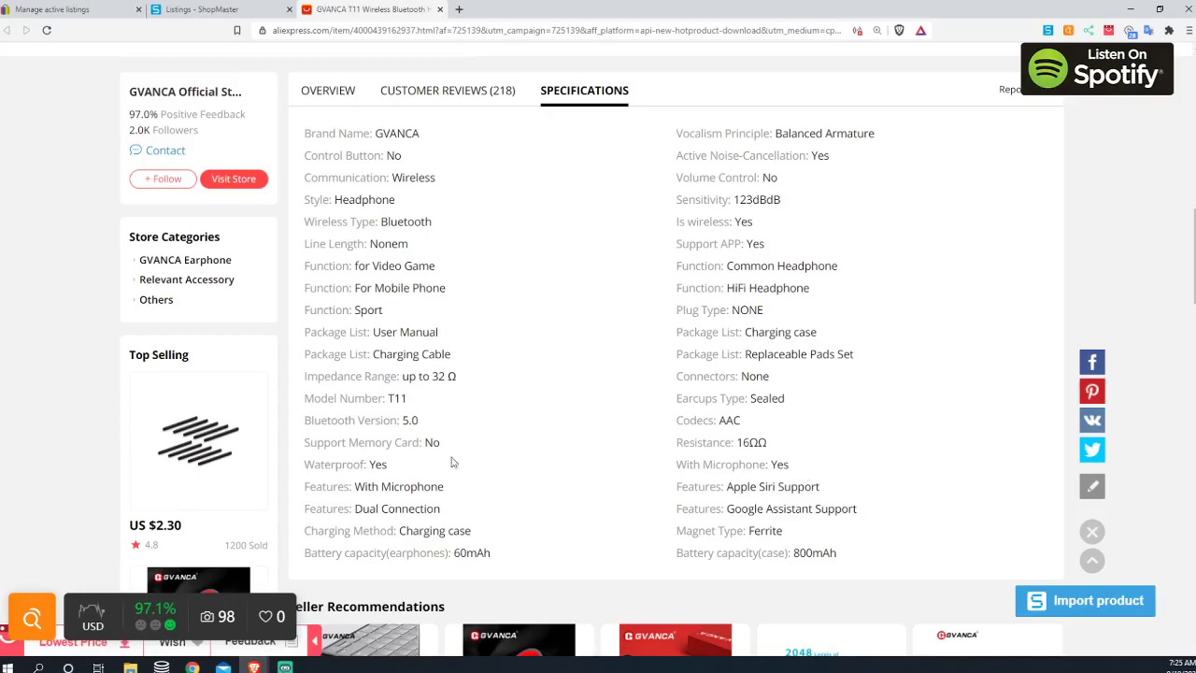
{"action": "left_click", "coordinate": [121, 14]}
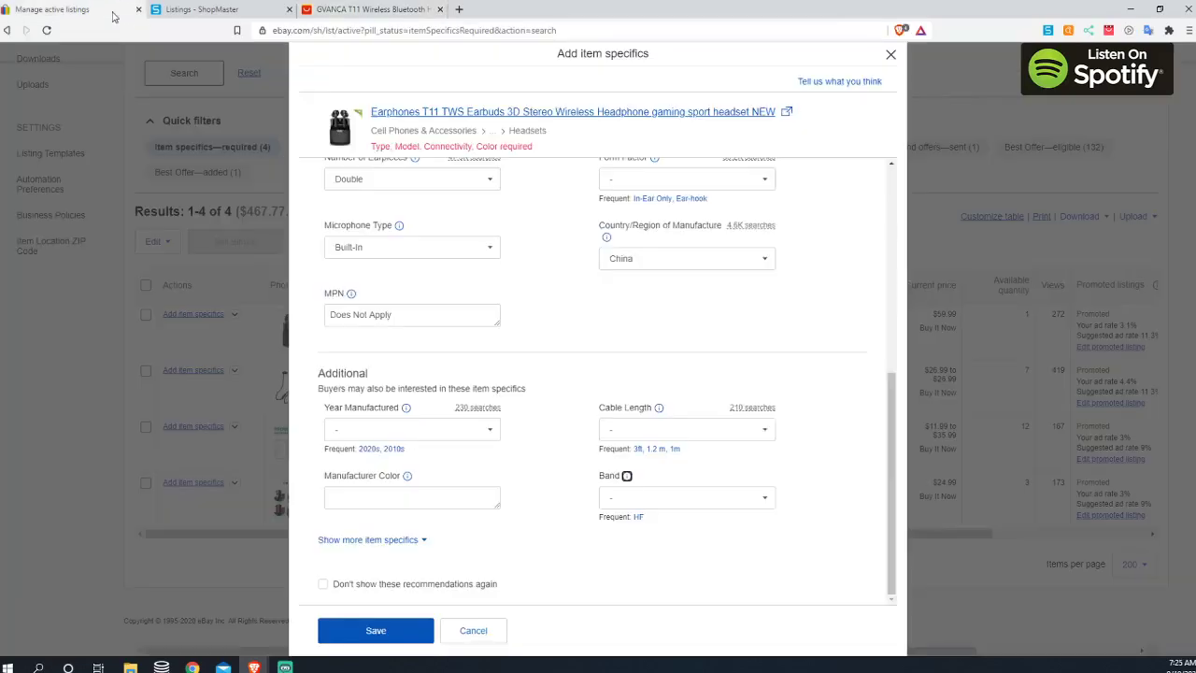
Step: Save the T11 earphones' item specifics and open those of the Mifa Wireless Headphones listing
{"action": "left_click", "coordinate": [368, 628]}
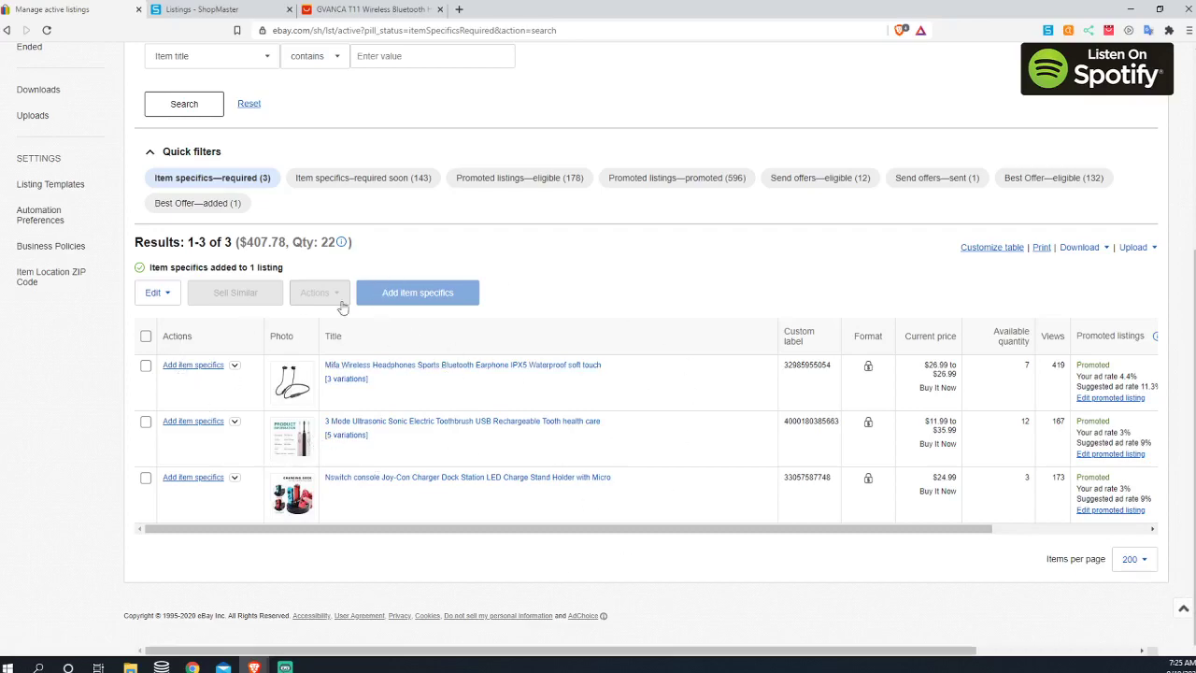
{"action": "left_click", "coordinate": [193, 365]}
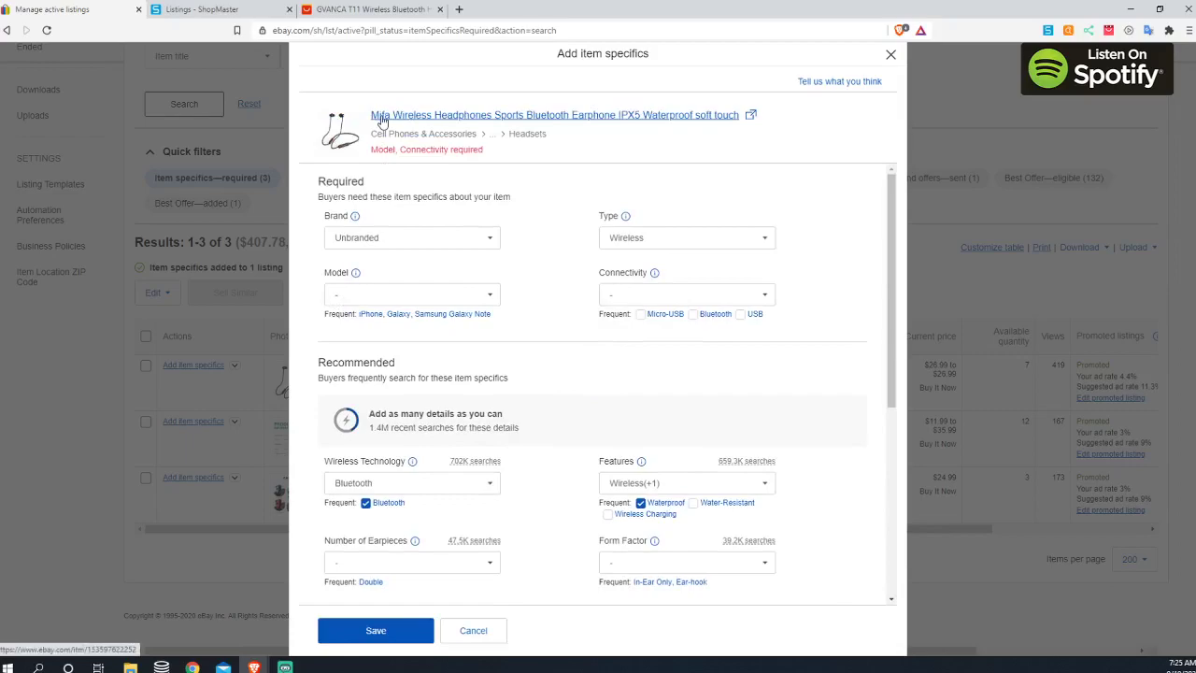
Step: Check the Mifa listing's title on eBay and search the ShopMaster listings by title for "mifa wireless"
{"action": "left_click", "coordinate": [223, 11]}
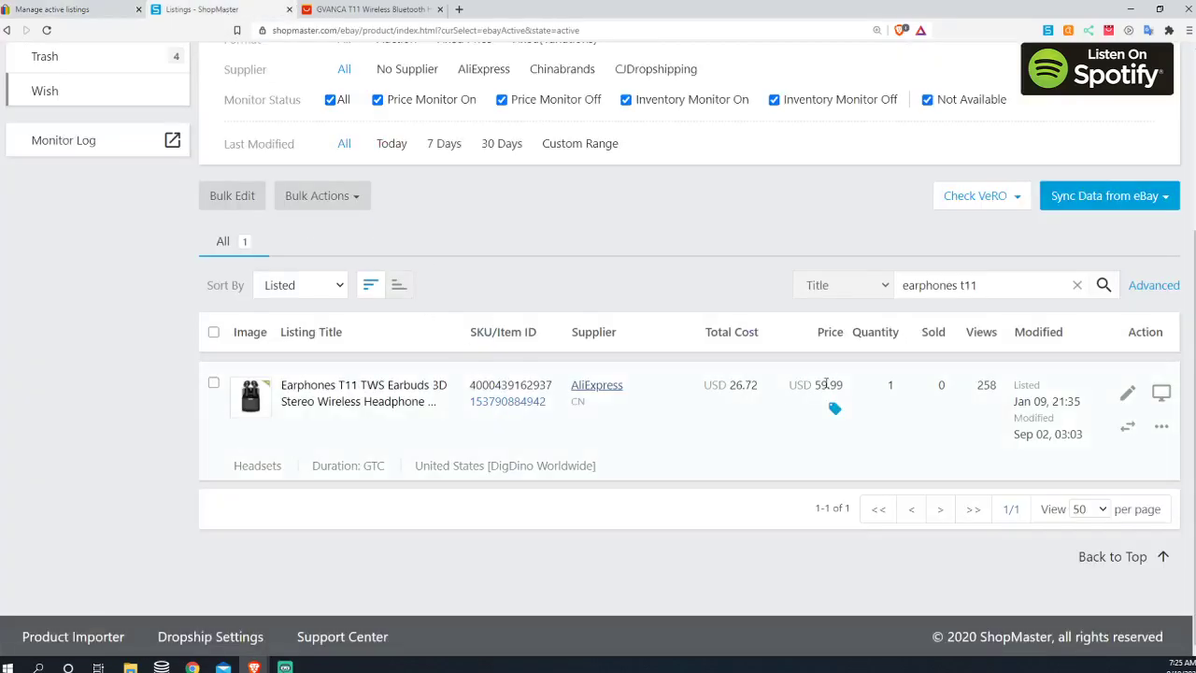
{"action": "left_click", "coordinate": [100, 8]}
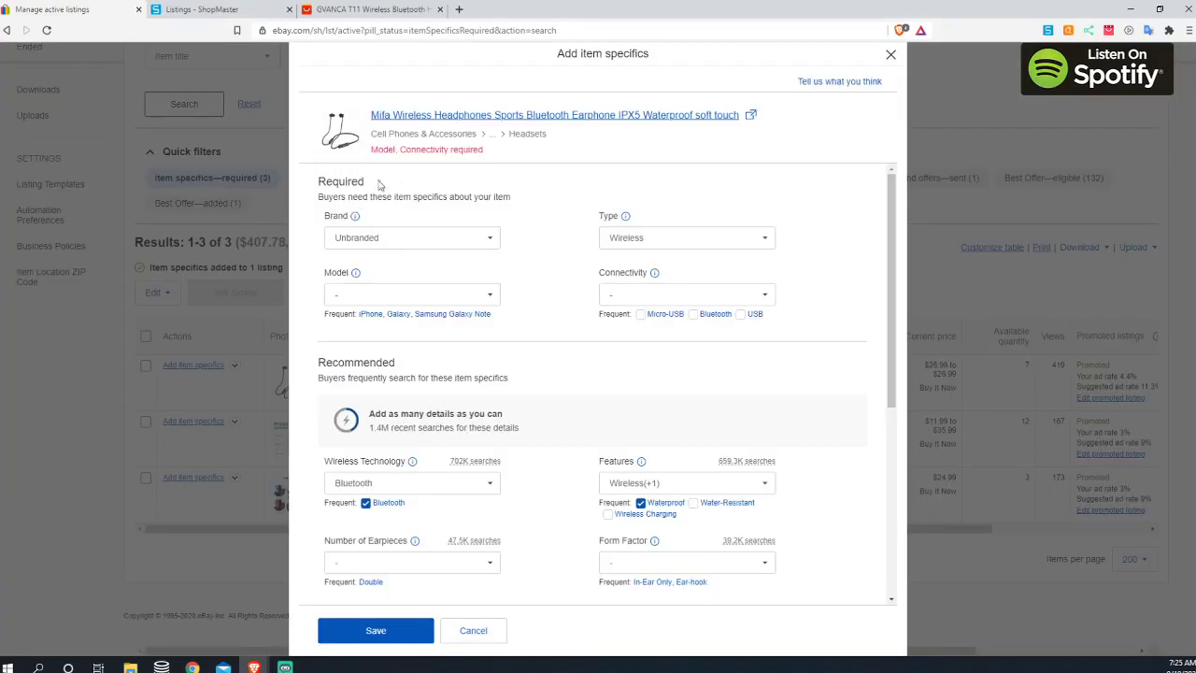
{"action": "left_click", "coordinate": [223, 11]}
{"action": "triple_click", "coordinate": [1048, 294]}
{"action": "type", "text": "mifa wireless"}
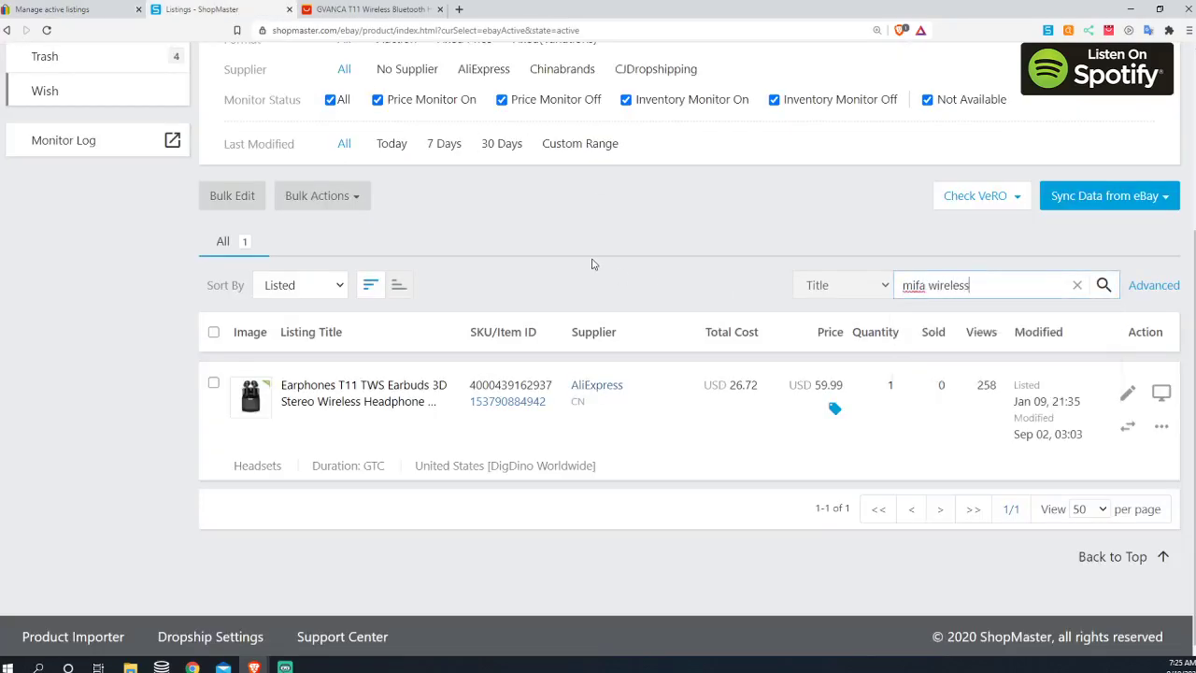
{"action": "key", "text": "Return"}
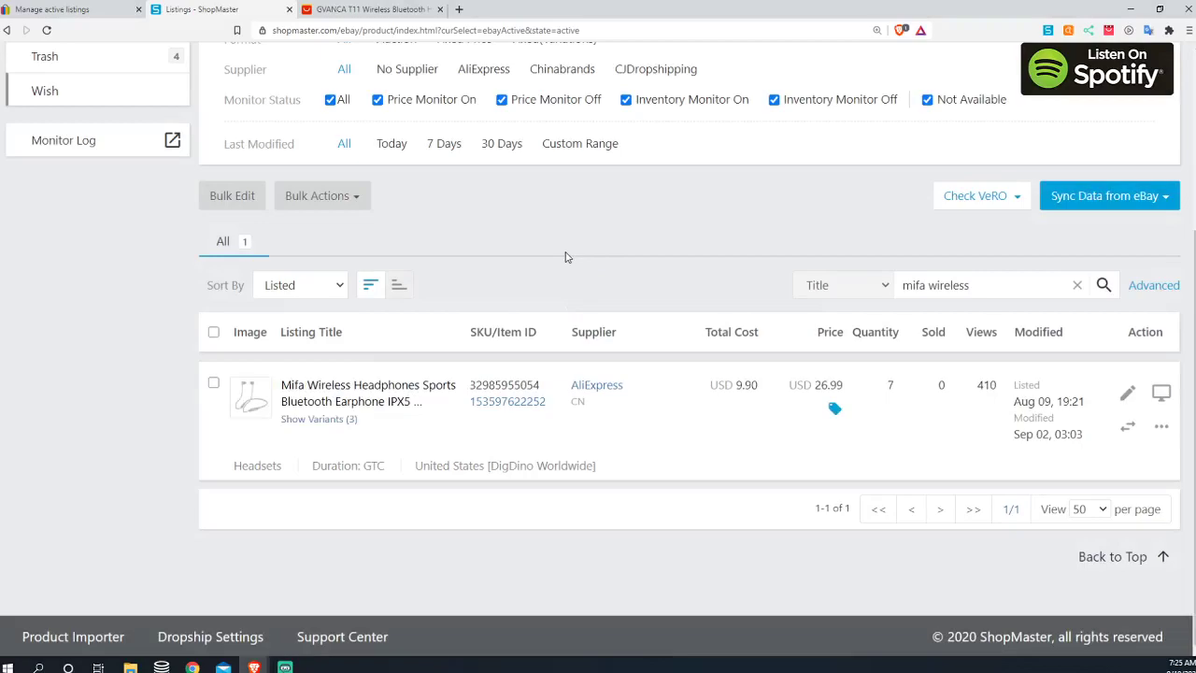
Step: Open the AliExpress supplier page of the Mifa headphones, close the T11 product page, and go down to the product details
{"action": "left_click", "coordinate": [589, 388]}
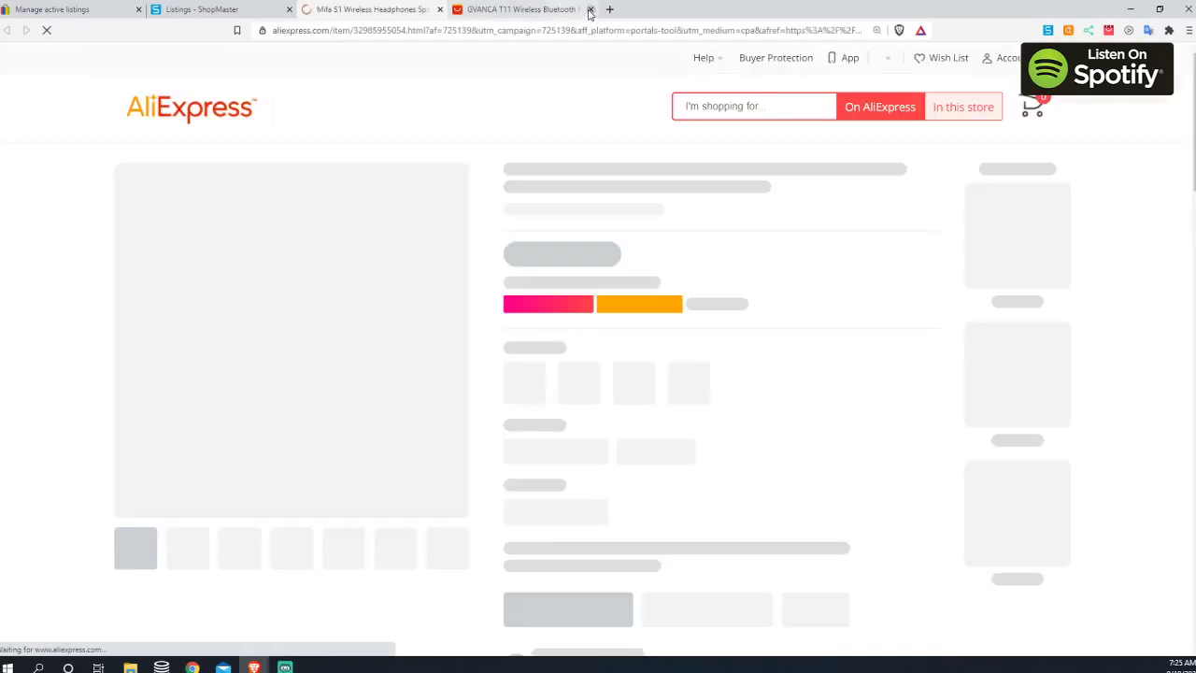
{"action": "scroll", "coordinate": [454, 339], "scroll_direction": "down", "scroll_amount": 5}
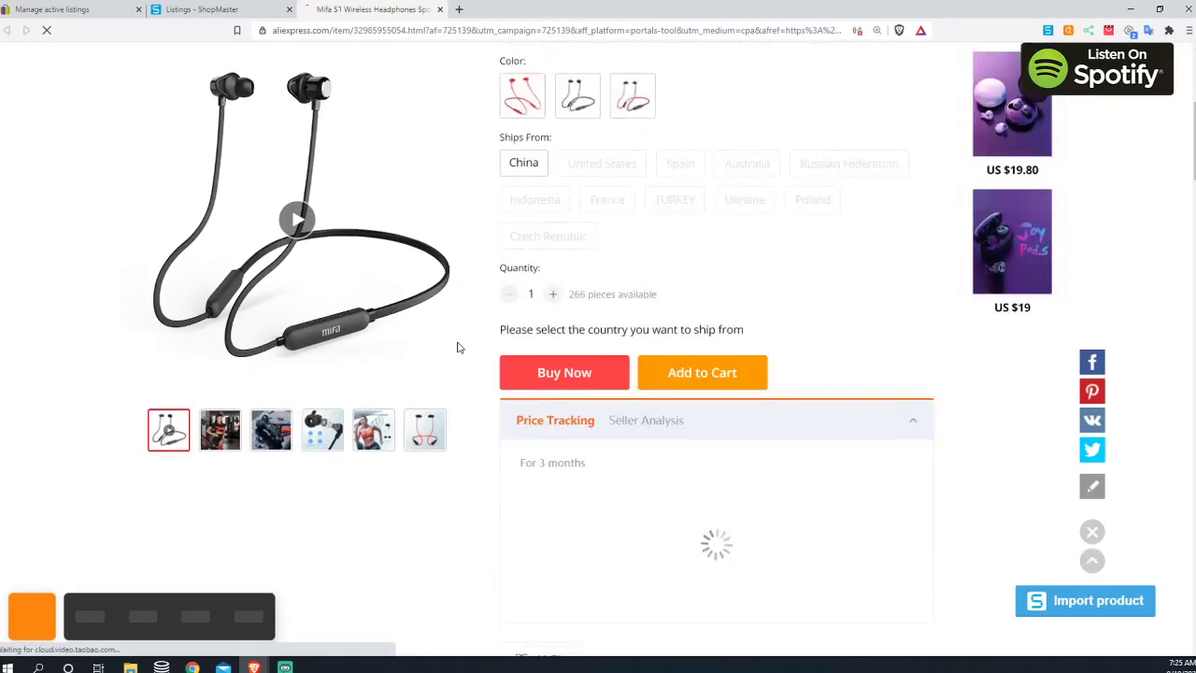
{"action": "scroll", "coordinate": [456, 360], "scroll_direction": "down", "scroll_amount": 5}
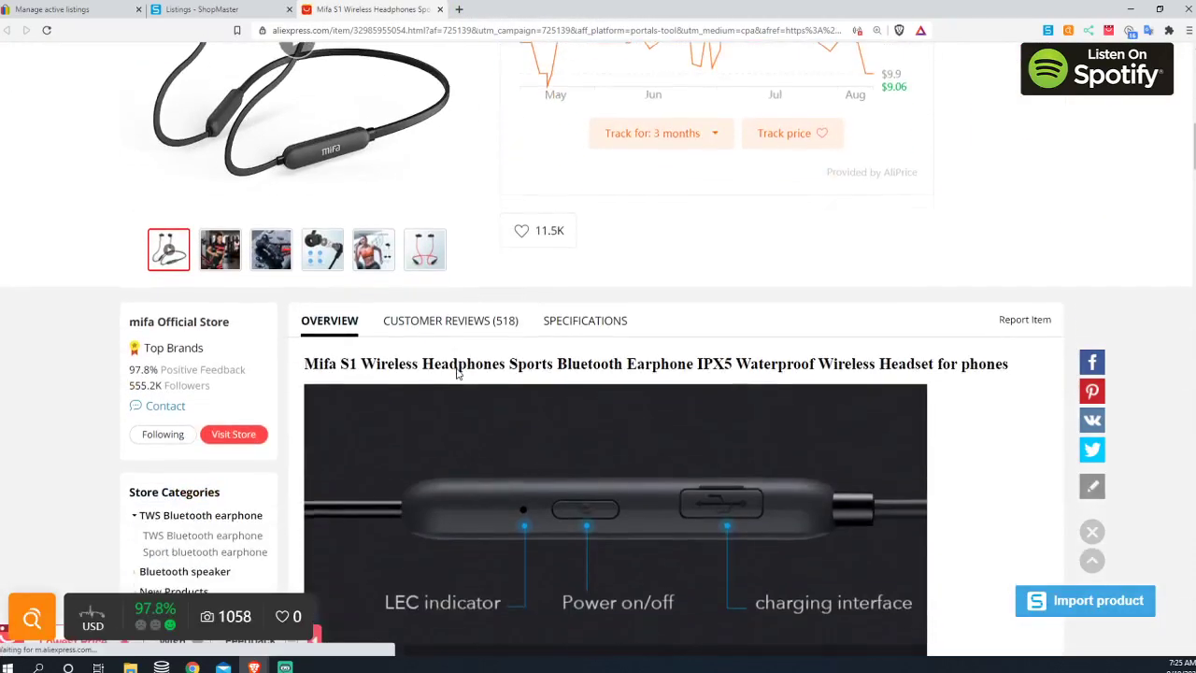
Step: Open the specifications on the Mifa headphones' AliExpress page and set the eBay listing's Brand to mifa
{"action": "scroll", "coordinate": [467, 384], "scroll_direction": "up", "scroll_amount": 4}
{"action": "scroll", "coordinate": [477, 394], "scroll_direction": "up", "scroll_amount": 3}
{"action": "scroll", "coordinate": [478, 393], "scroll_direction": "down", "scroll_amount": 6}
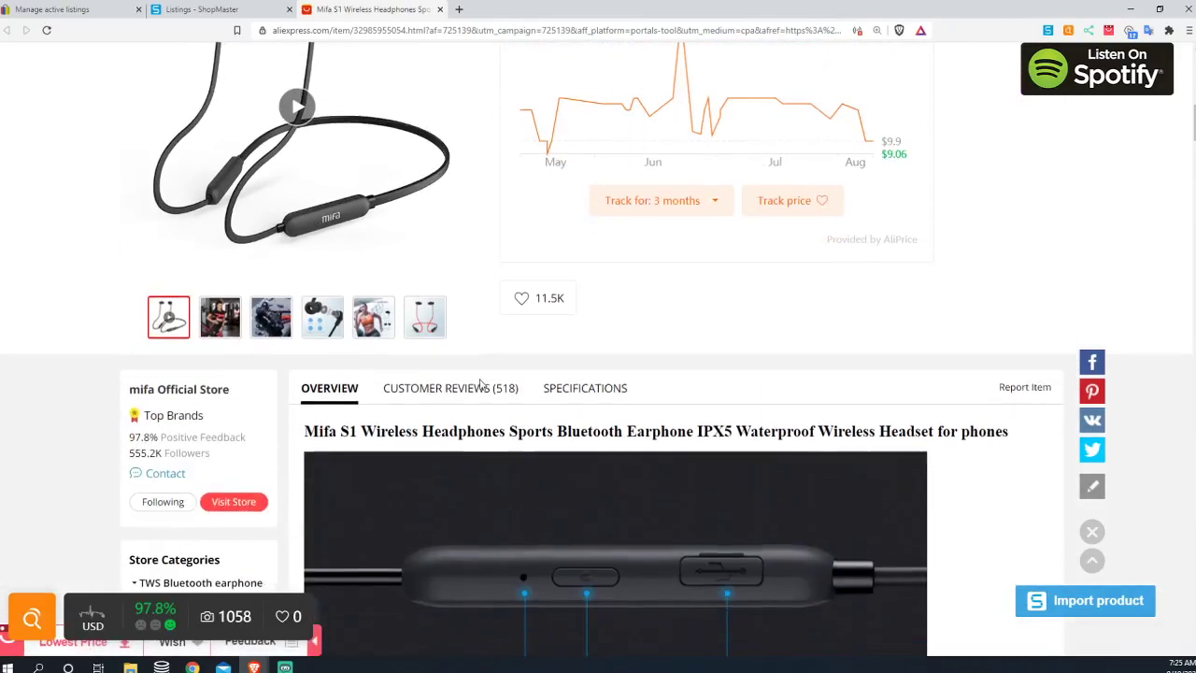
{"action": "left_click", "coordinate": [588, 384]}
{"action": "left_click", "coordinate": [74, 10]}
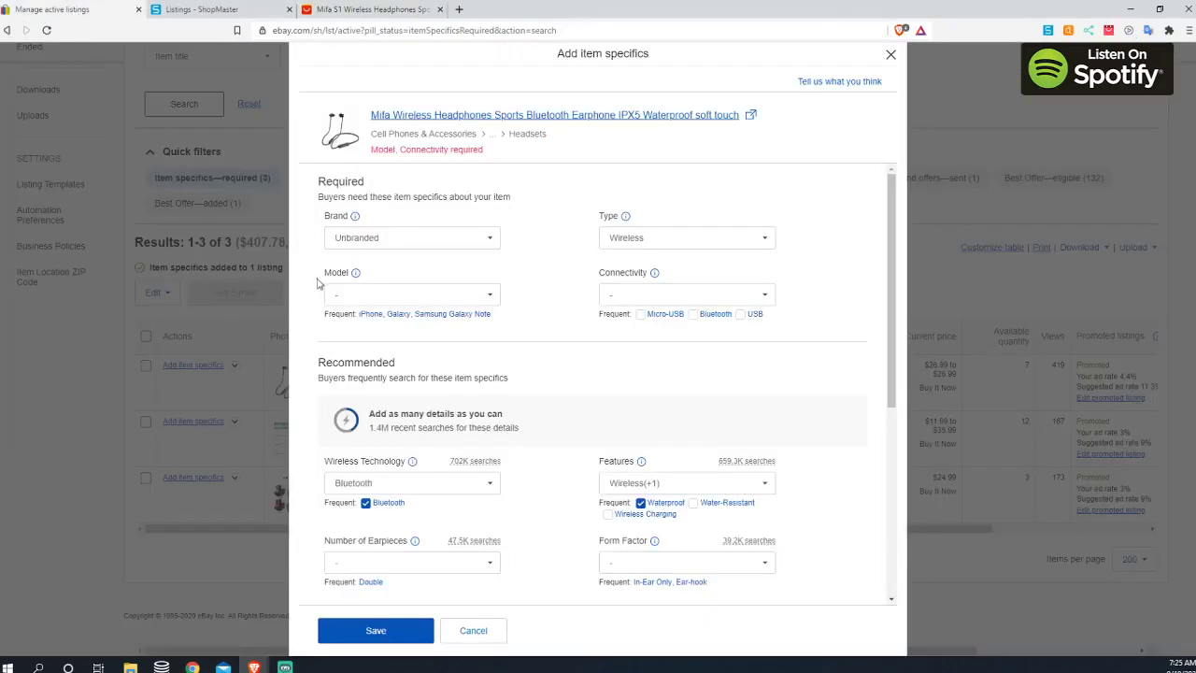
{"action": "left_click", "coordinate": [412, 239]}
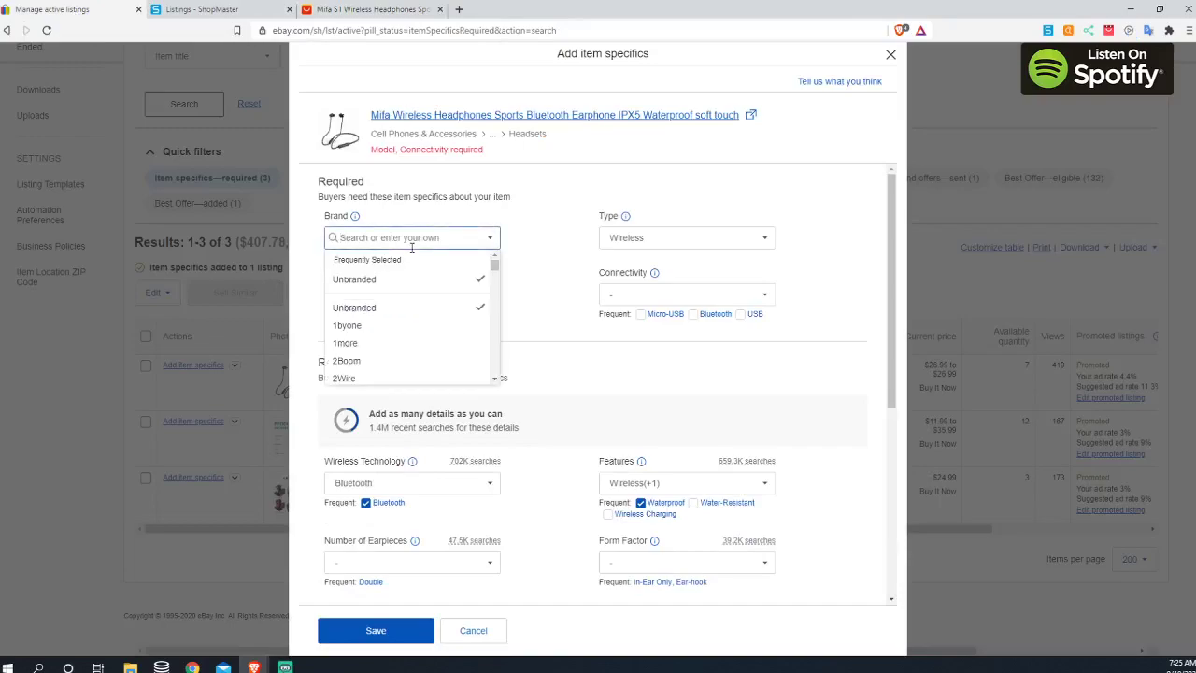
{"action": "type", "text": "mifa"}
{"action": "key", "text": "Return"}
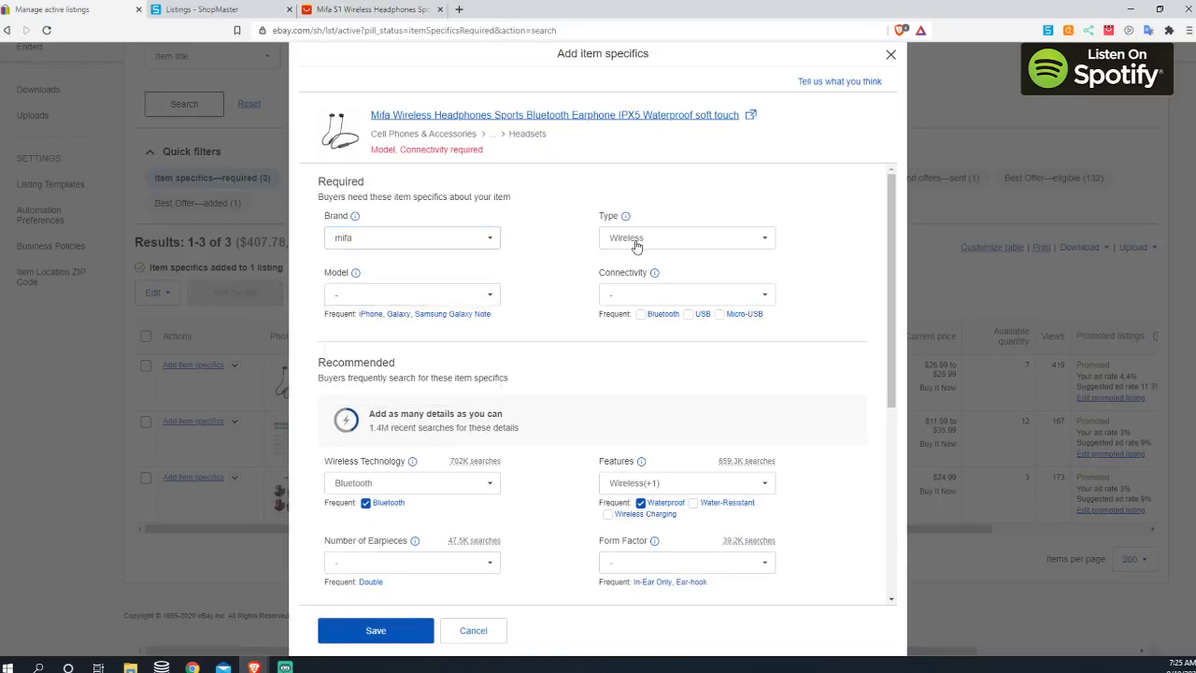
Step: Look up the model number in the AliExpress specifications and set the eBay listing's Model to s1 and Connectivity to Bluetooth
{"action": "left_click", "coordinate": [369, 10]}
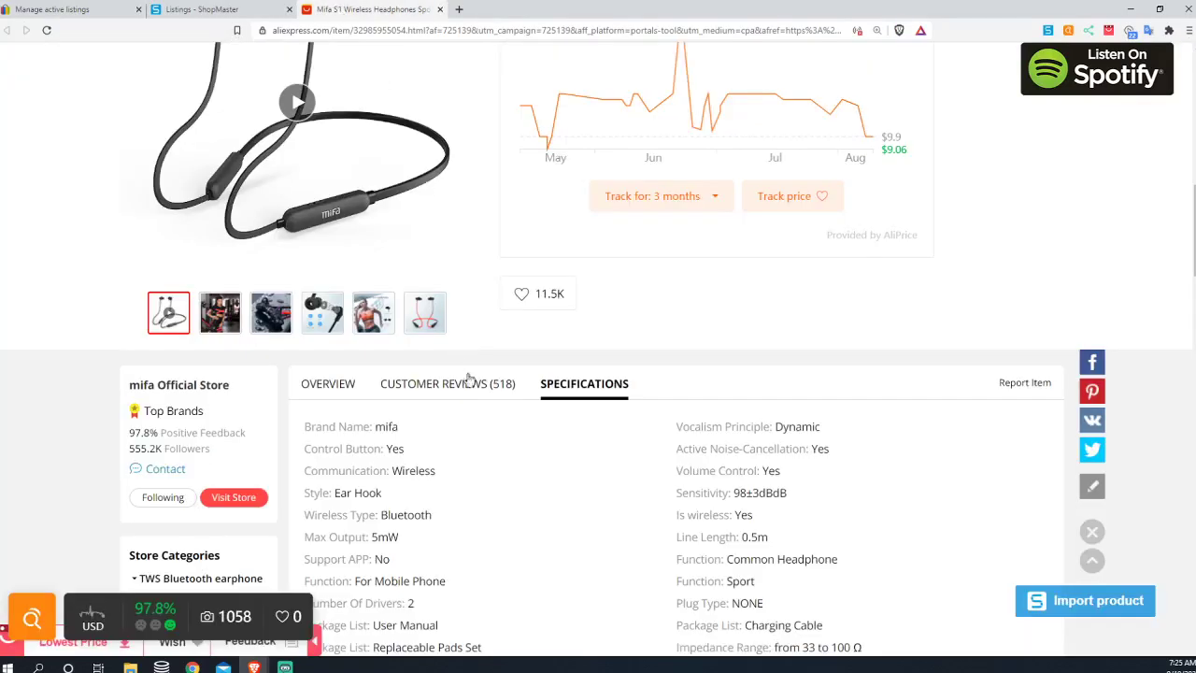
{"action": "scroll", "coordinate": [481, 430], "scroll_direction": "down", "scroll_amount": 3}
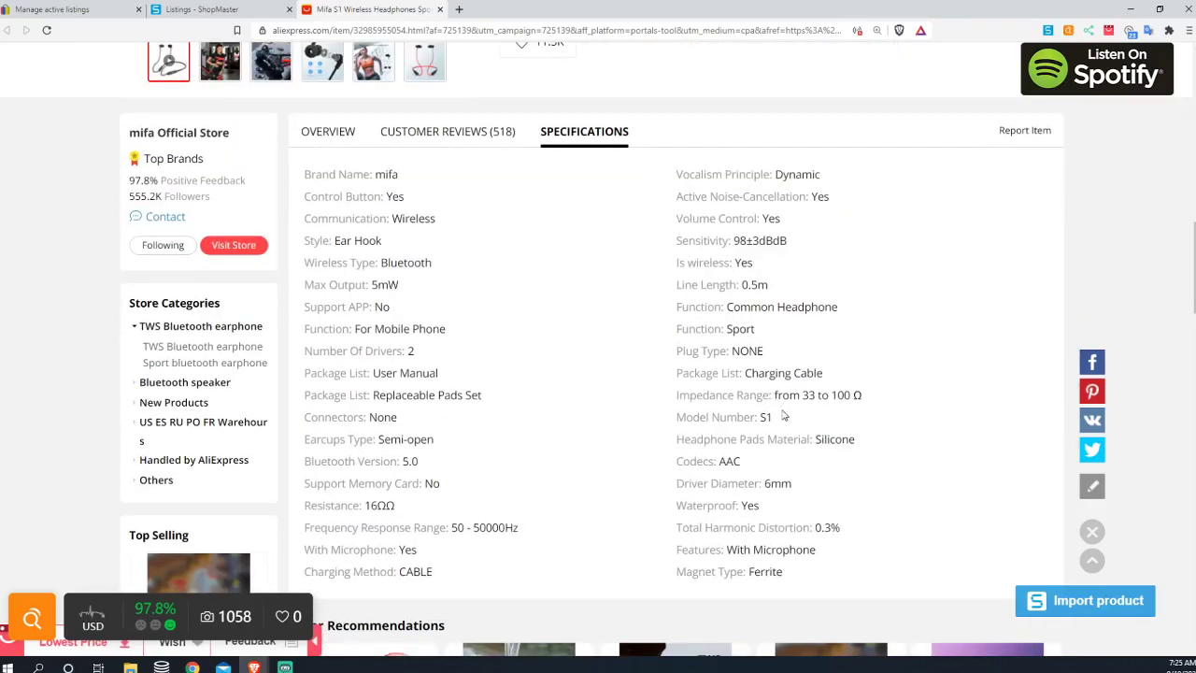
{"action": "key", "text": "ctrl+1"}
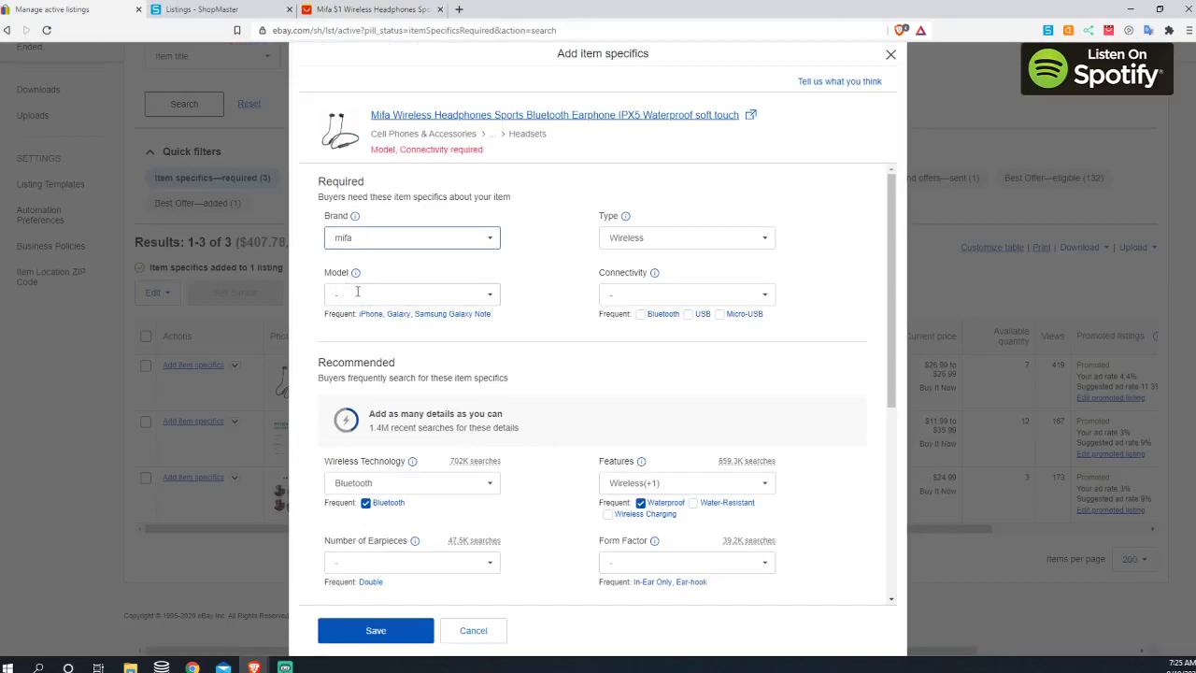
{"action": "left_click", "coordinate": [357, 297]}
{"action": "type", "text": "s1"}
{"action": "left_click", "coordinate": [403, 342]}
{"action": "left_click", "coordinate": [654, 295]}
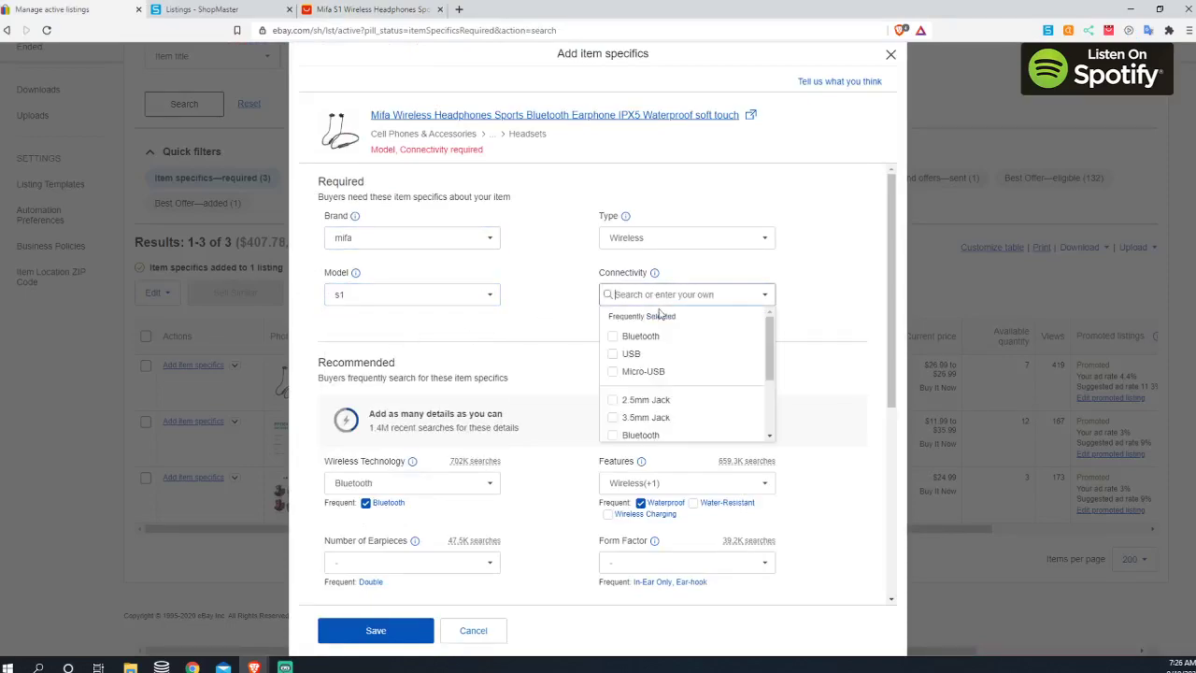
{"action": "left_click", "coordinate": [611, 338]}
{"action": "left_click", "coordinate": [485, 140]}
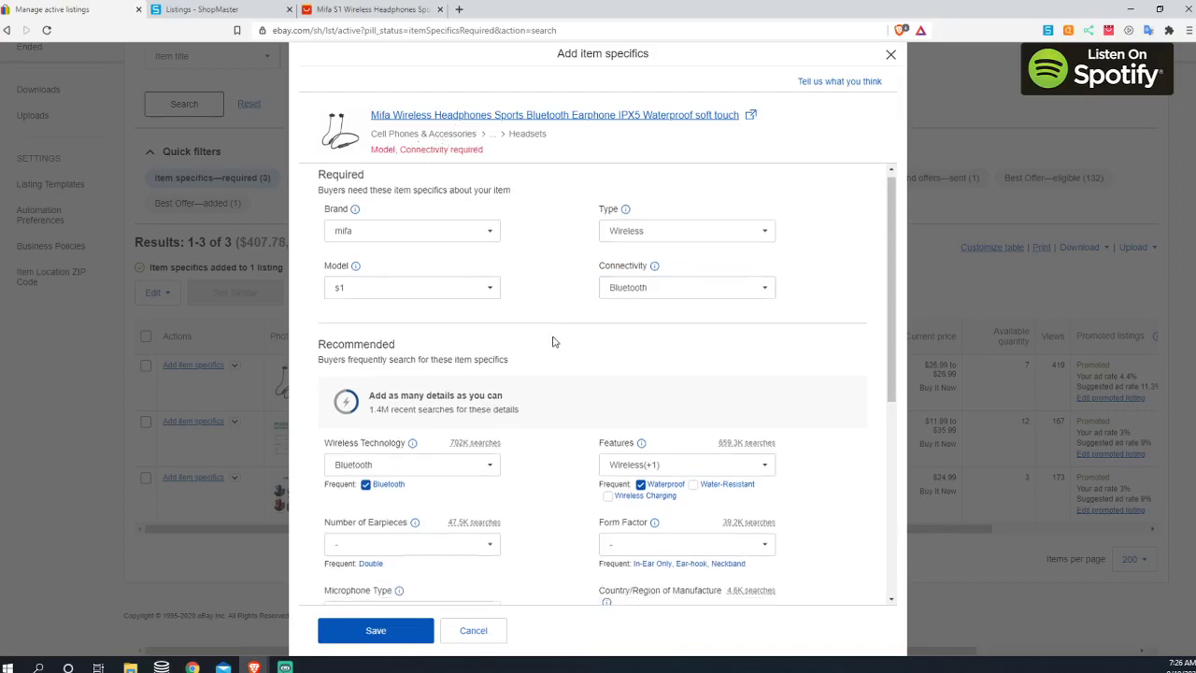
Step: Set the recommended specifics Number of Earpieces to Double, Microphone Type to Built-In and Form Factor to In-Ear Only
{"action": "scroll", "coordinate": [552, 339], "scroll_direction": "down", "scroll_amount": 2}
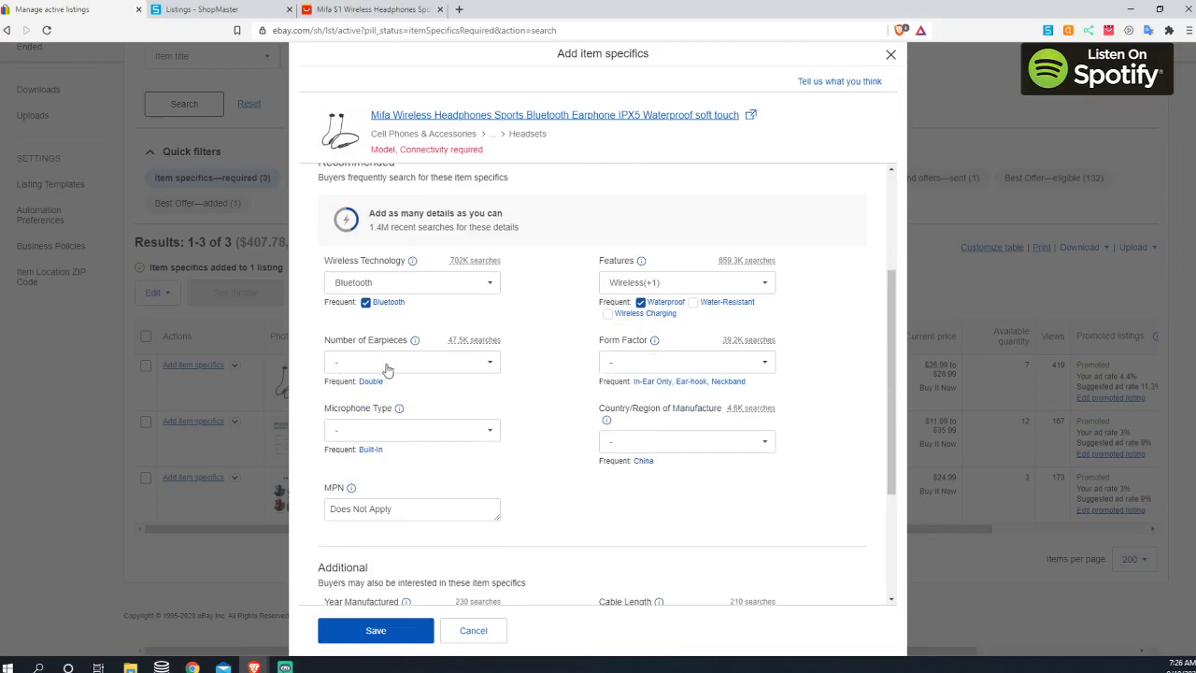
{"action": "left_click", "coordinate": [434, 364]}
{"action": "left_click", "coordinate": [383, 404]}
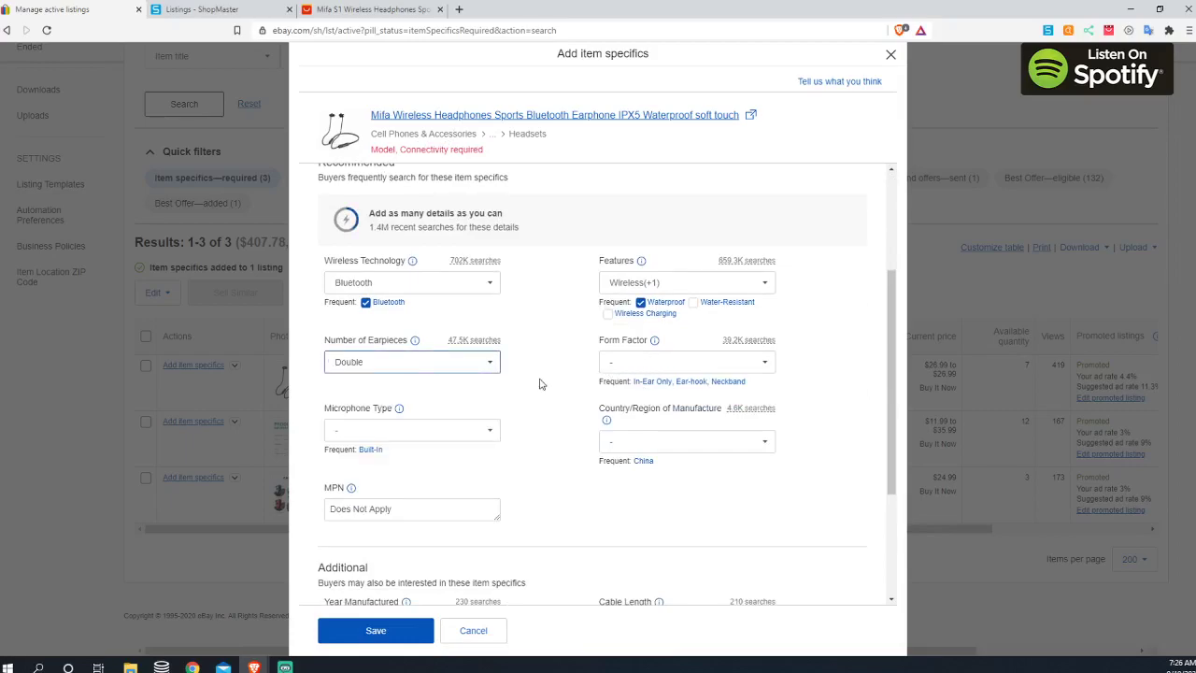
{"action": "left_click", "coordinate": [425, 431]}
{"action": "left_click", "coordinate": [355, 471]}
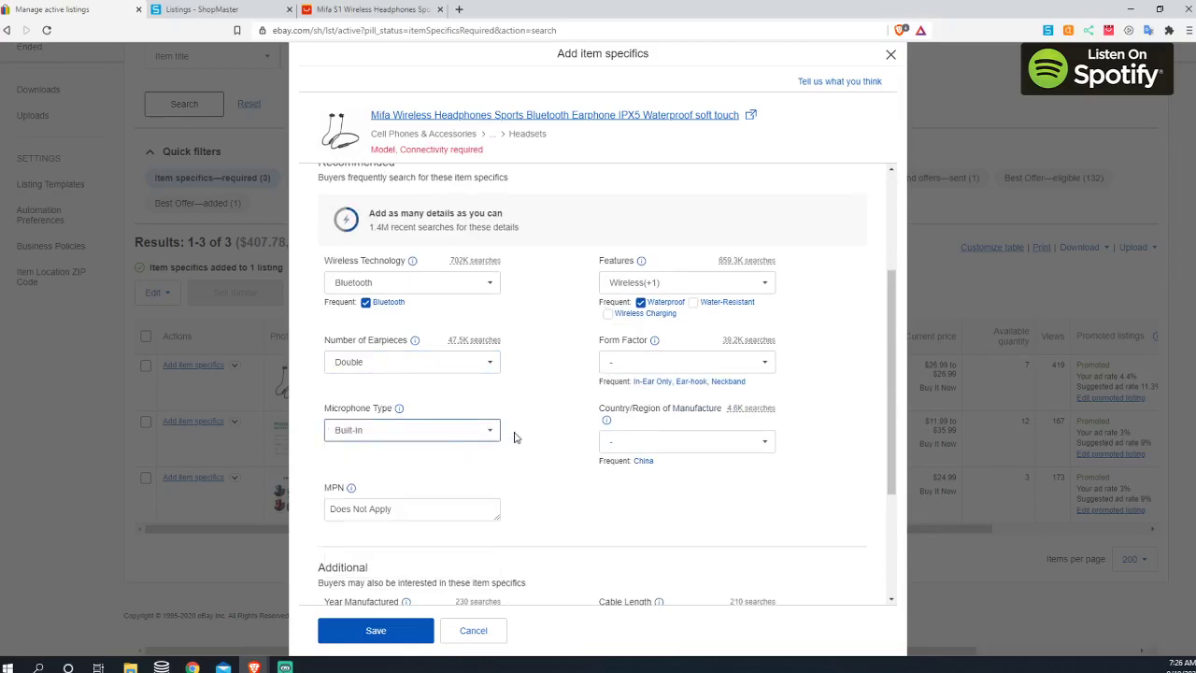
{"action": "left_click", "coordinate": [640, 362]}
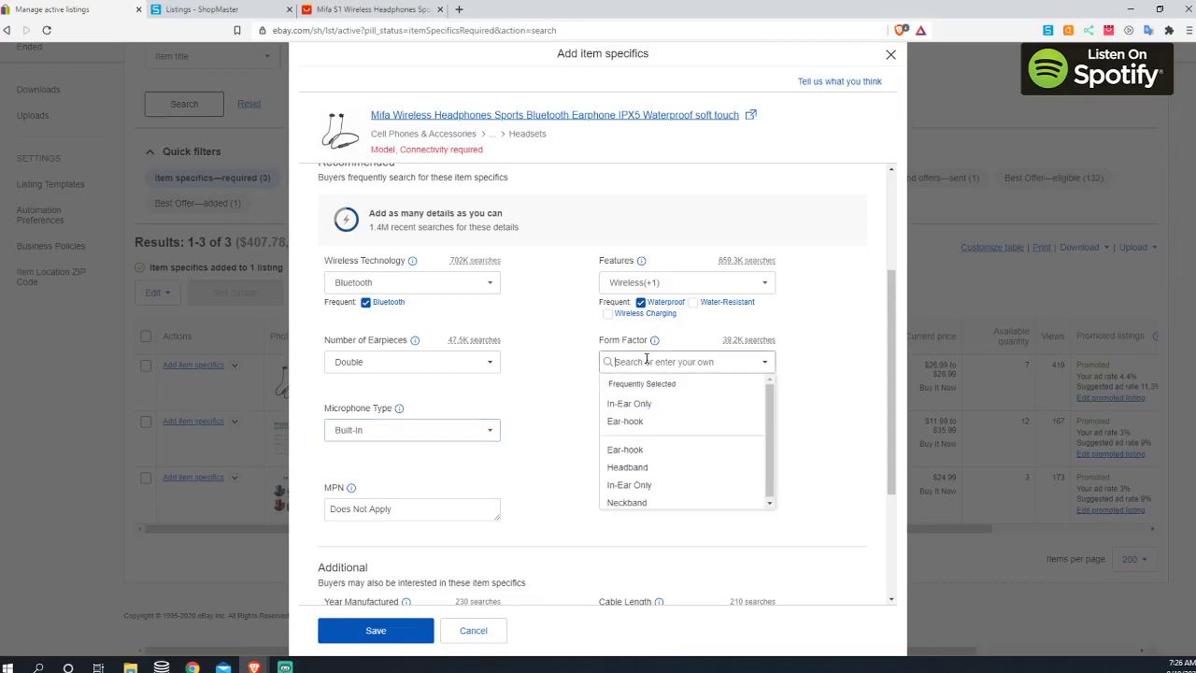
{"action": "left_click", "coordinate": [665, 408]}
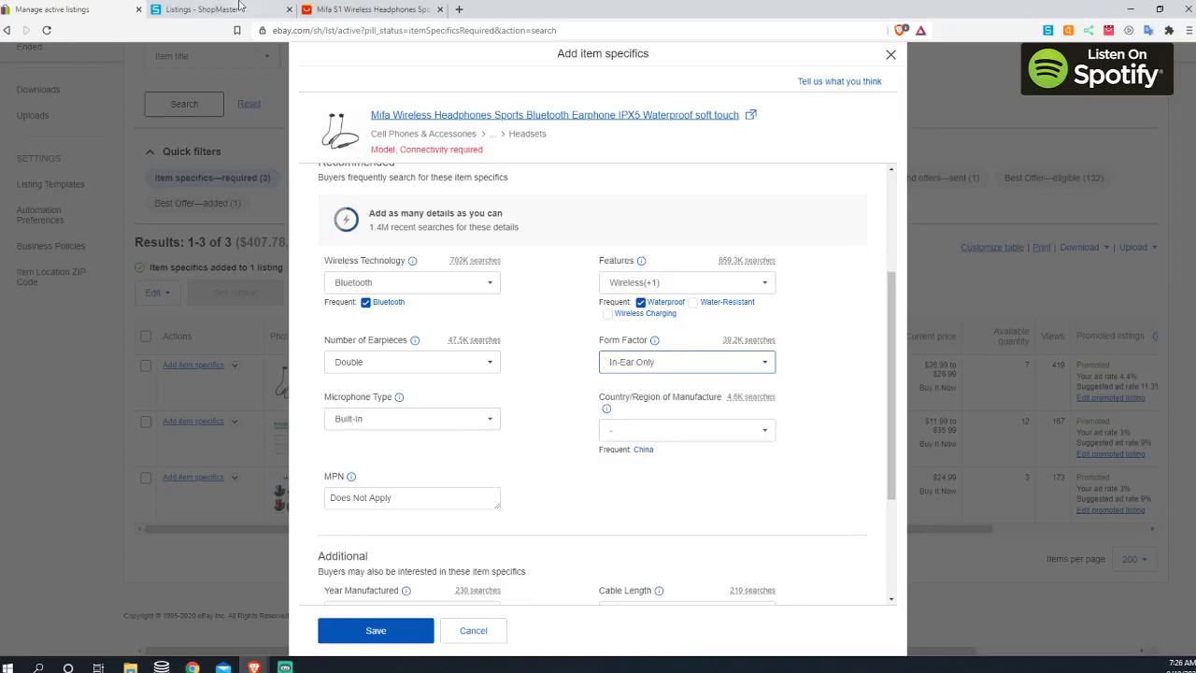
Step: Check the headphones' product photos on the AliExpress page and save the Mifa listing's item specifics on eBay
{"action": "left_click", "coordinate": [369, 9]}
{"action": "scroll", "coordinate": [513, 392], "scroll_direction": "up", "scroll_amount": 10}
{"action": "scroll", "coordinate": [513, 409], "scroll_direction": "up", "scroll_amount": 2}
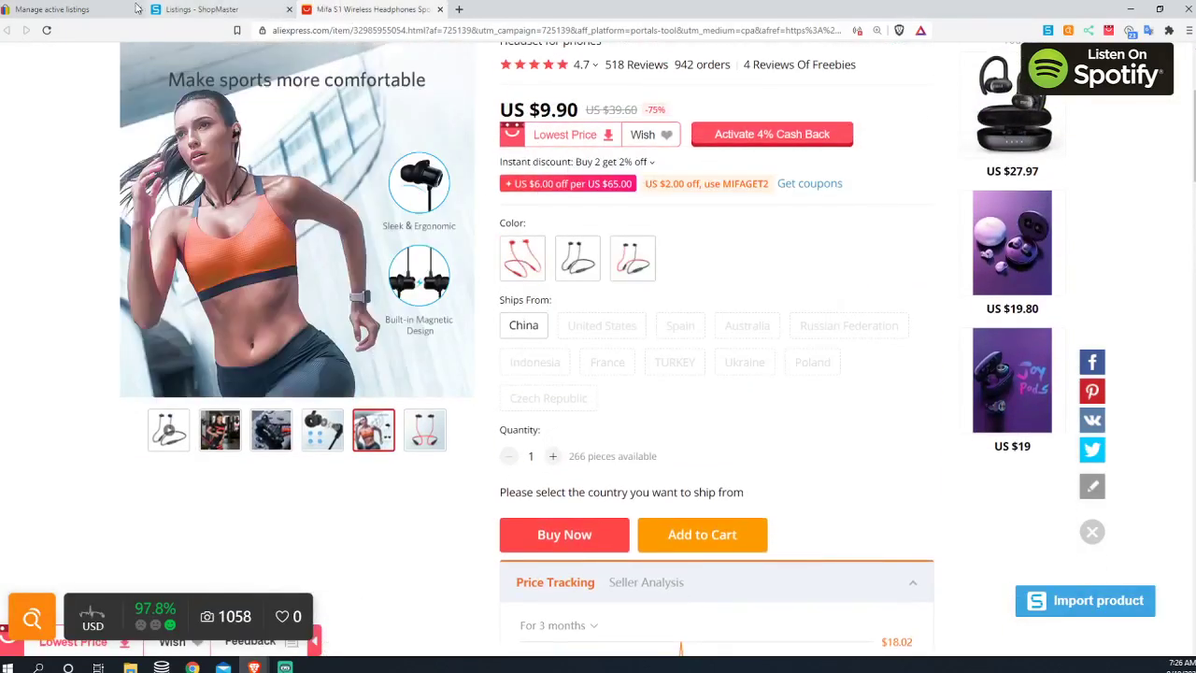
{"action": "left_click", "coordinate": [93, 10]}
{"action": "left_click", "coordinate": [210, 11]}
{"action": "left_click", "coordinate": [93, 10]}
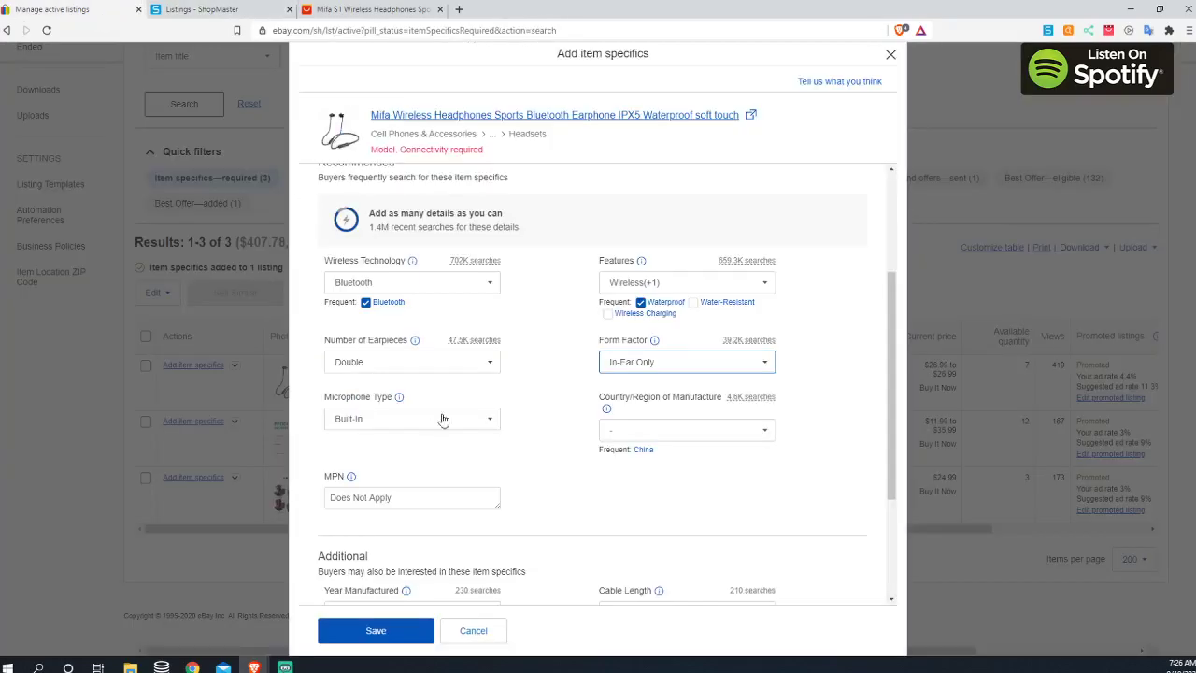
{"action": "scroll", "coordinate": [489, 505], "scroll_direction": "down", "scroll_amount": 3}
{"action": "left_click", "coordinate": [376, 631]}
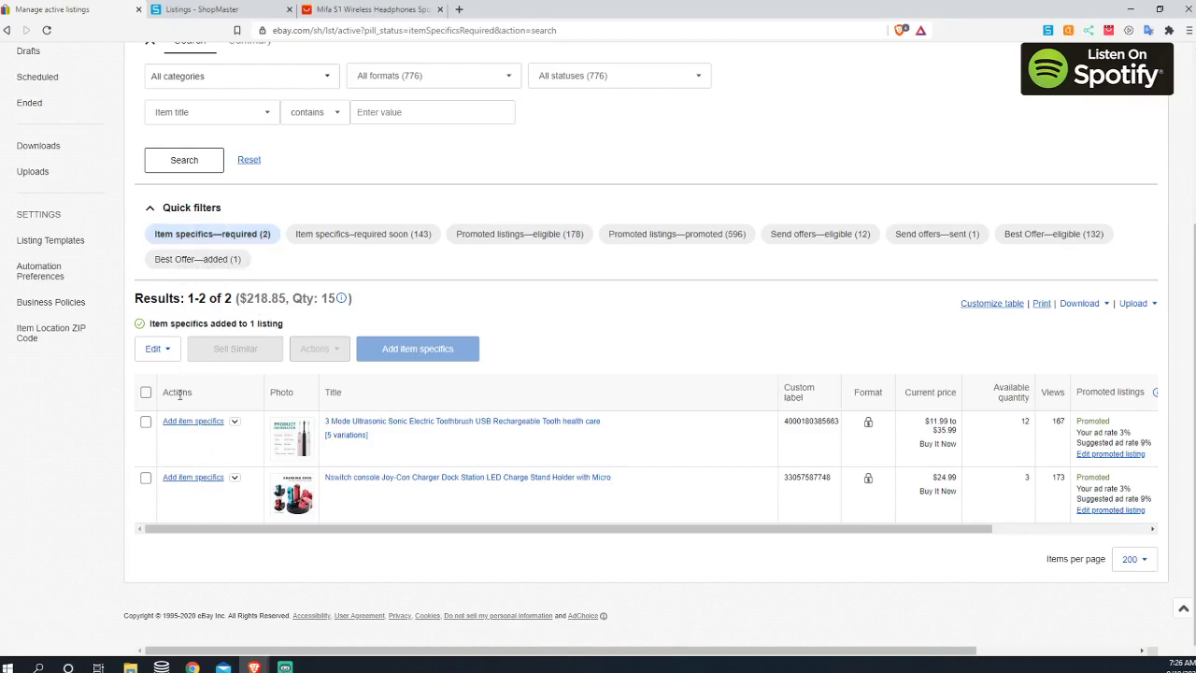
Step: Filter the active eBay listings to those eligible for sending offers and look through them
{"action": "left_click", "coordinate": [819, 235]}
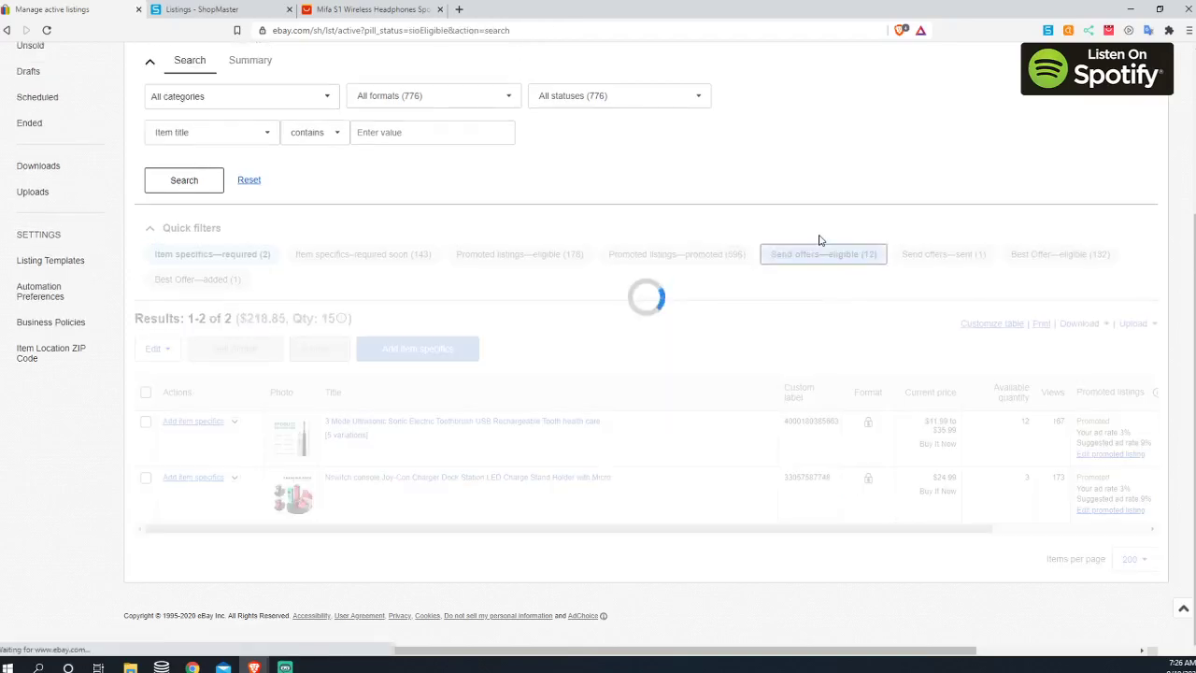
{"action": "scroll", "coordinate": [676, 347], "scroll_direction": "down", "scroll_amount": 3}
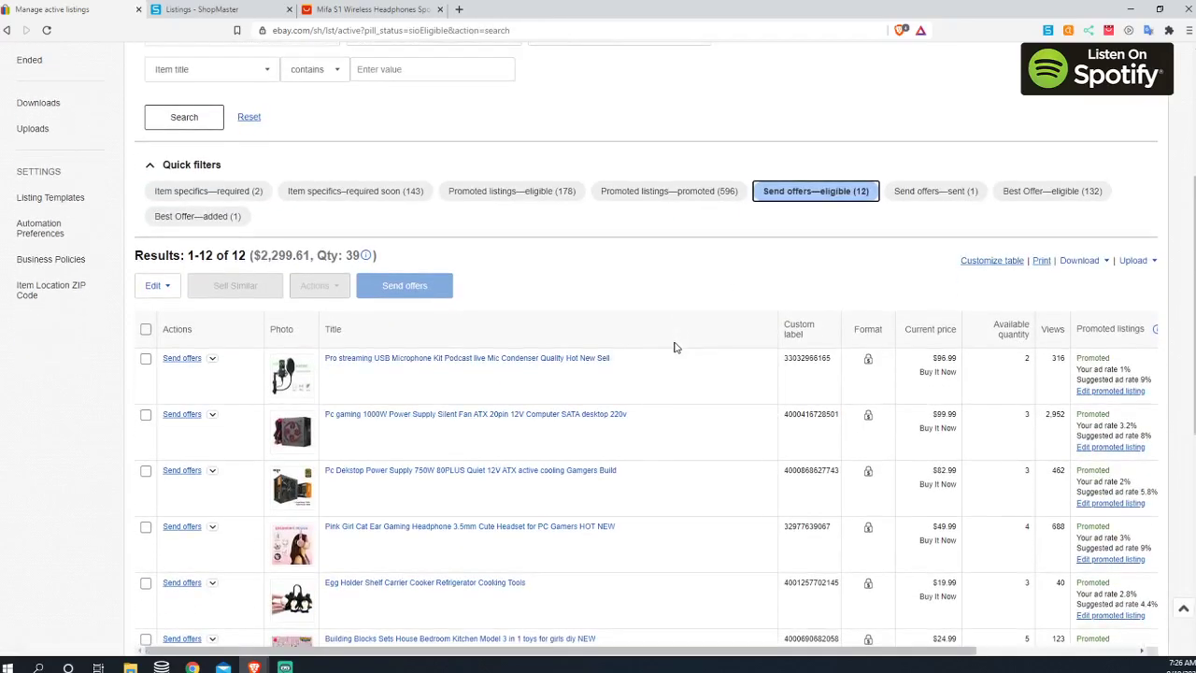
{"action": "scroll", "coordinate": [422, 374], "scroll_direction": "up", "scroll_amount": 1}
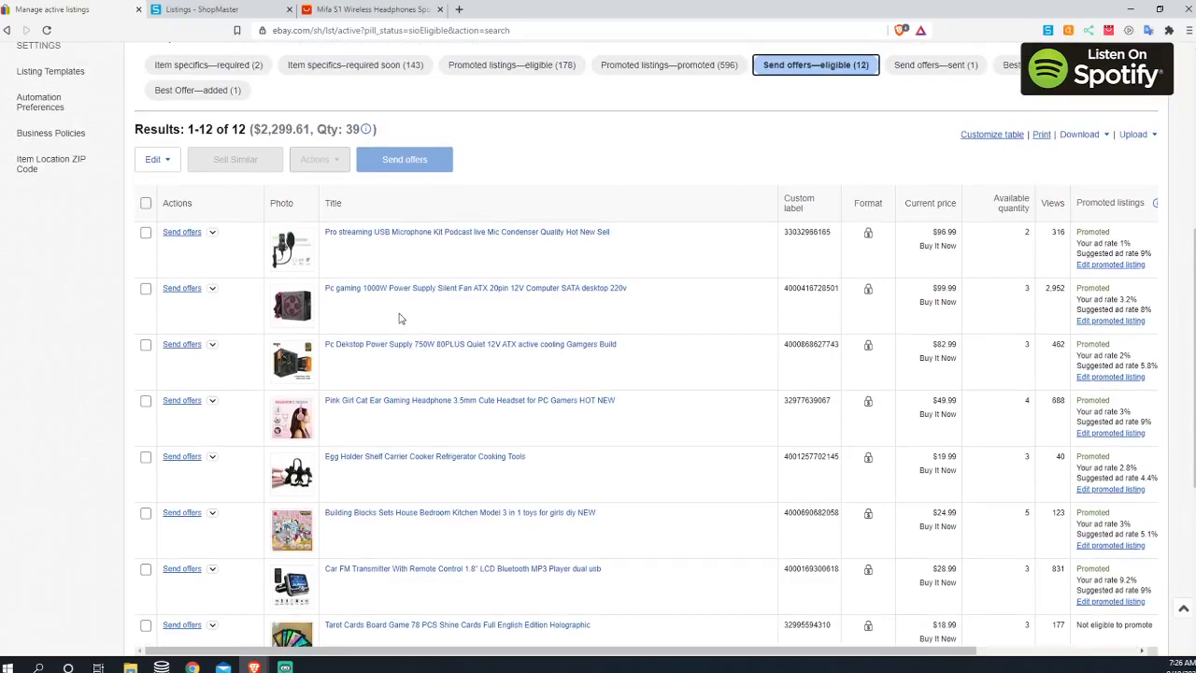
{"action": "scroll", "coordinate": [402, 336], "scroll_direction": "down", "scroll_amount": 4}
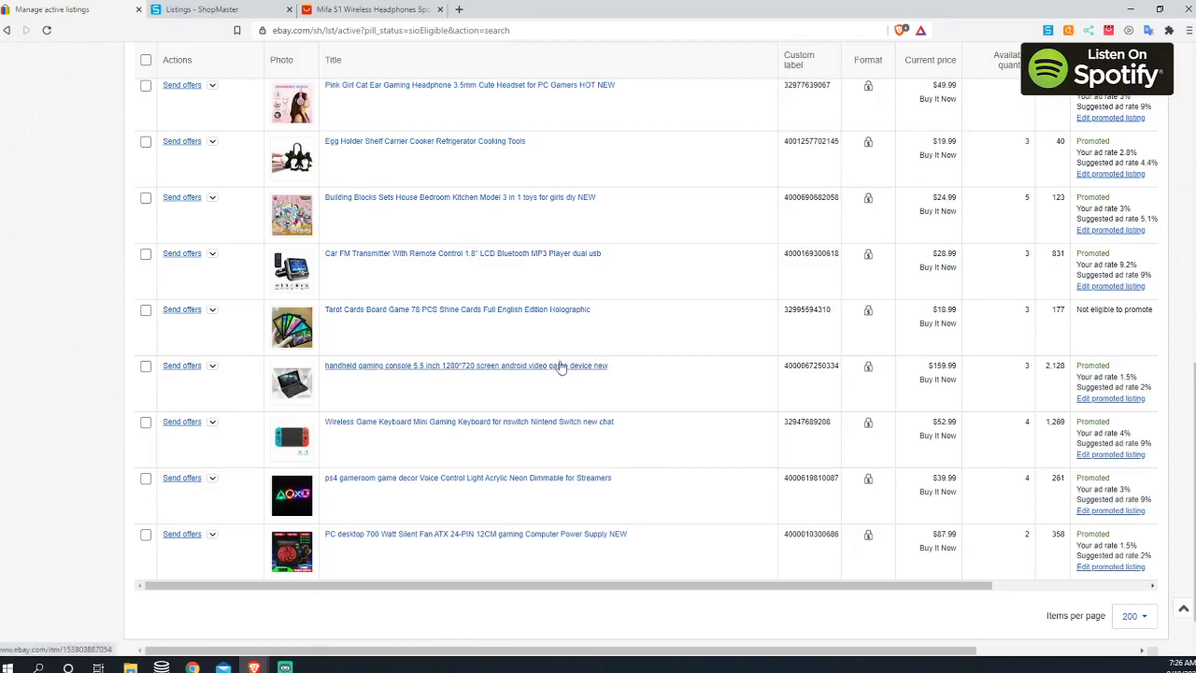
{"action": "scroll", "coordinate": [561, 371], "scroll_direction": "up", "scroll_amount": 4}
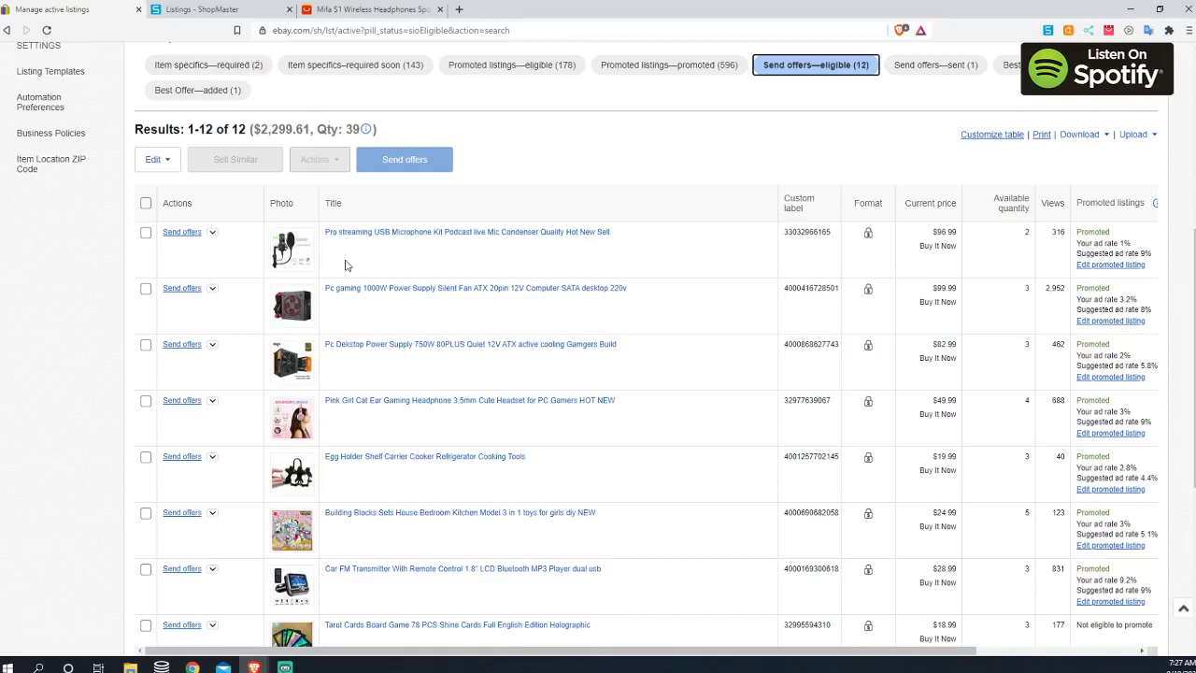
Step: Search the ShopMaster listings by title for "pro streaming usb" and open the microphone kit's AliExpress supplier page
{"action": "left_click", "coordinate": [227, 13]}
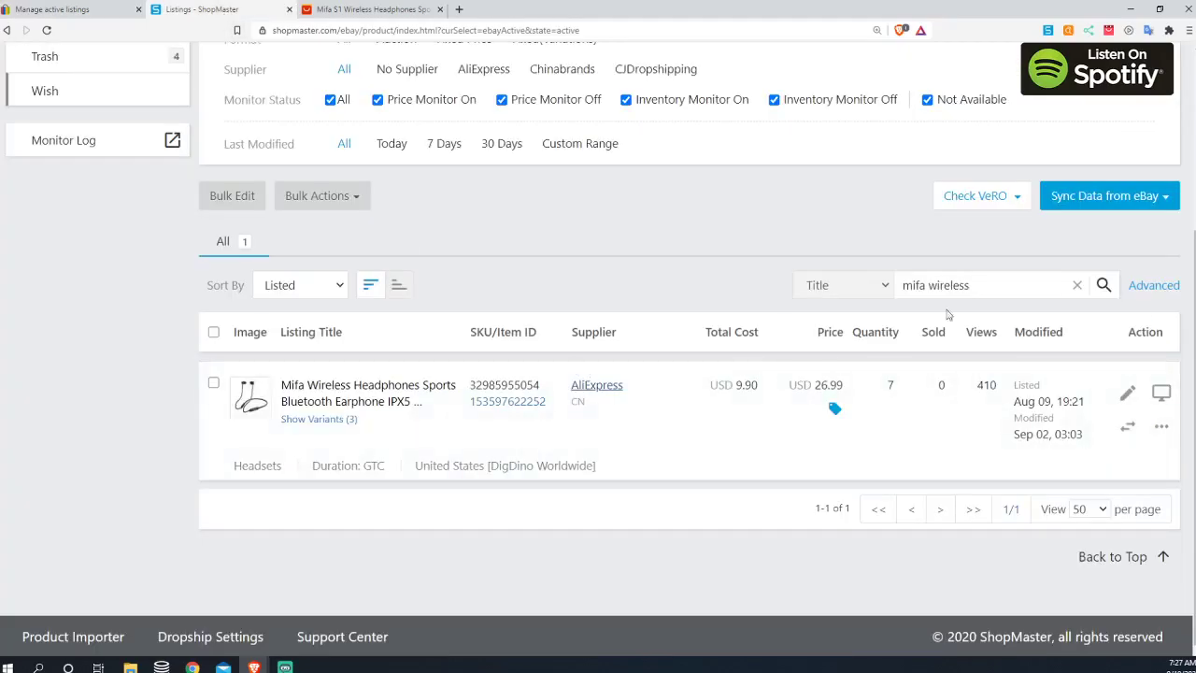
{"action": "left_click_drag", "start_coordinate": [998, 291], "coordinate": [693, 295]}
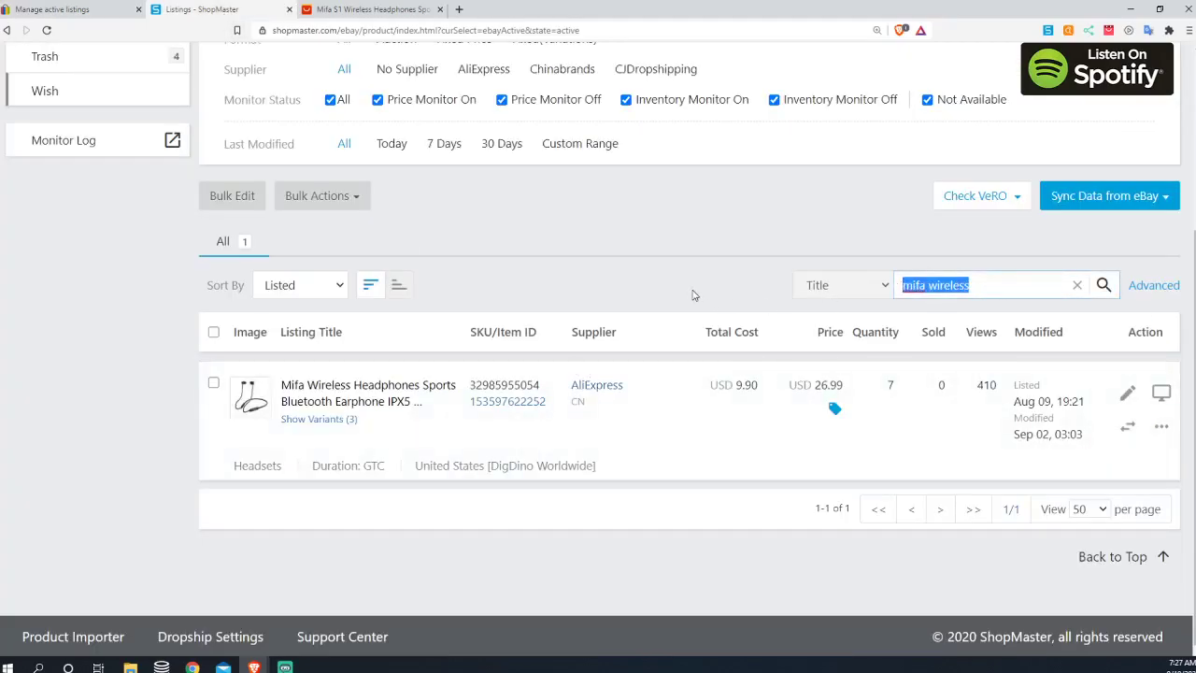
{"action": "type", "text": "pro str"}
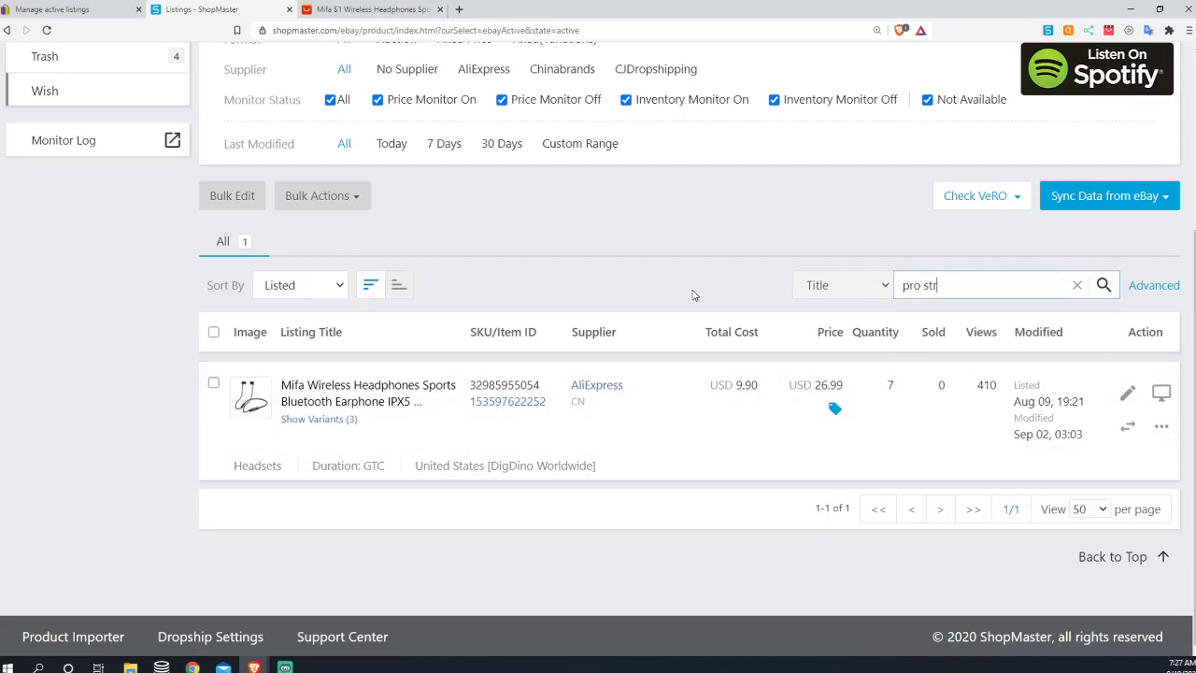
{"action": "type", "text": "eaming usb"}
{"action": "key", "text": "Return"}
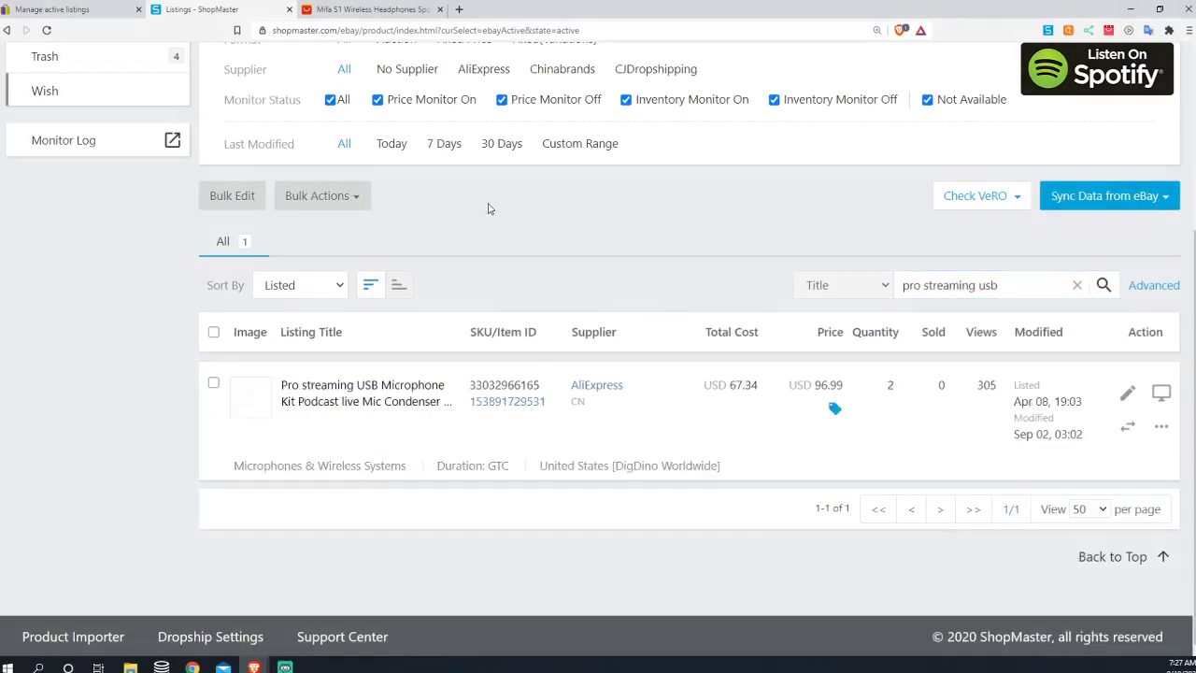
{"action": "left_click", "coordinate": [611, 389]}
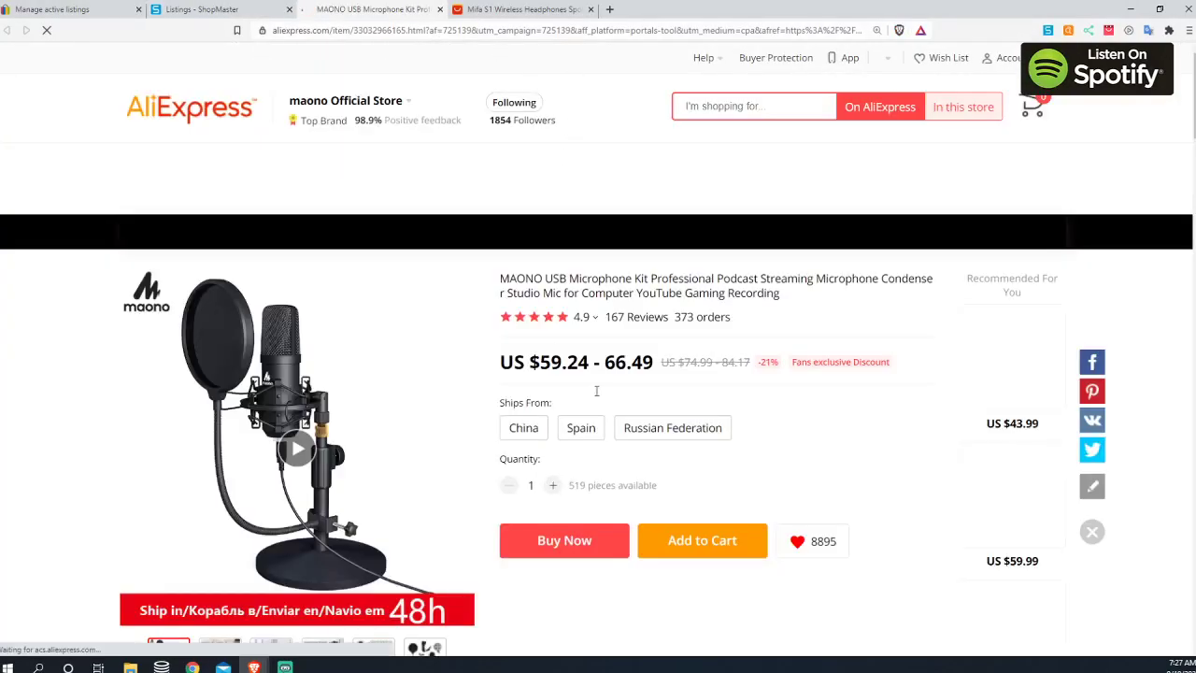
Step: Examine the microphone kit's price, shipping options and product photos on the AliExpress page
{"action": "scroll", "coordinate": [598, 402], "scroll_direction": "down", "scroll_amount": 1}
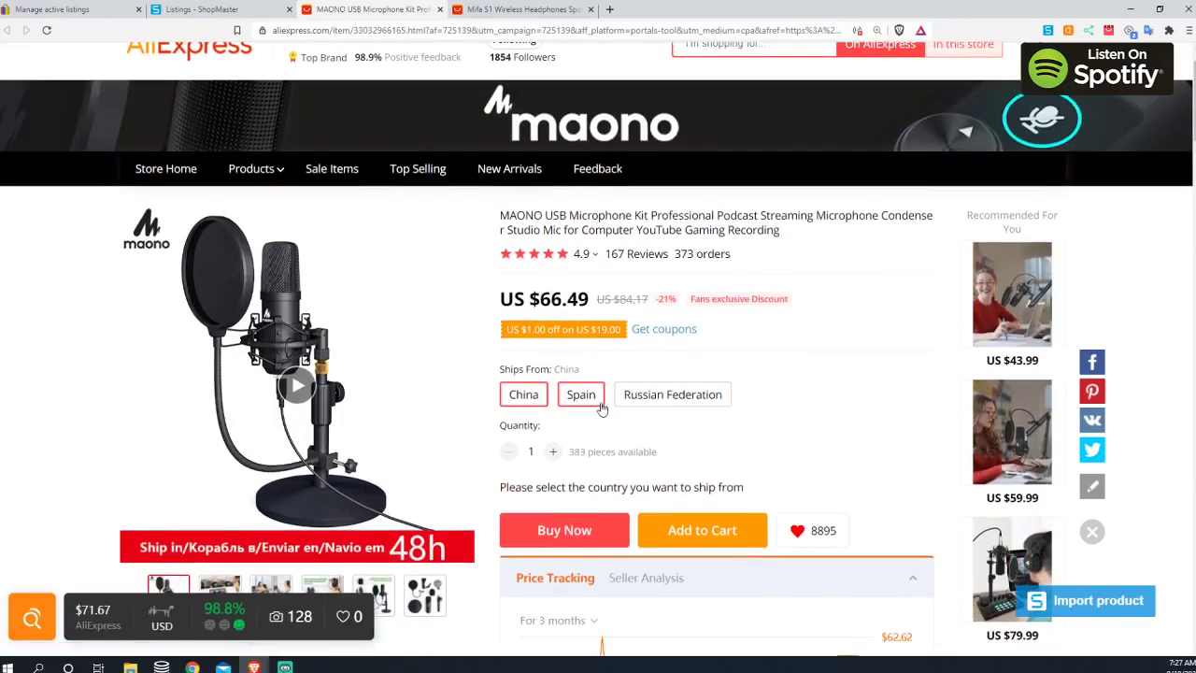
{"action": "scroll", "coordinate": [601, 409], "scroll_direction": "down", "scroll_amount": 1}
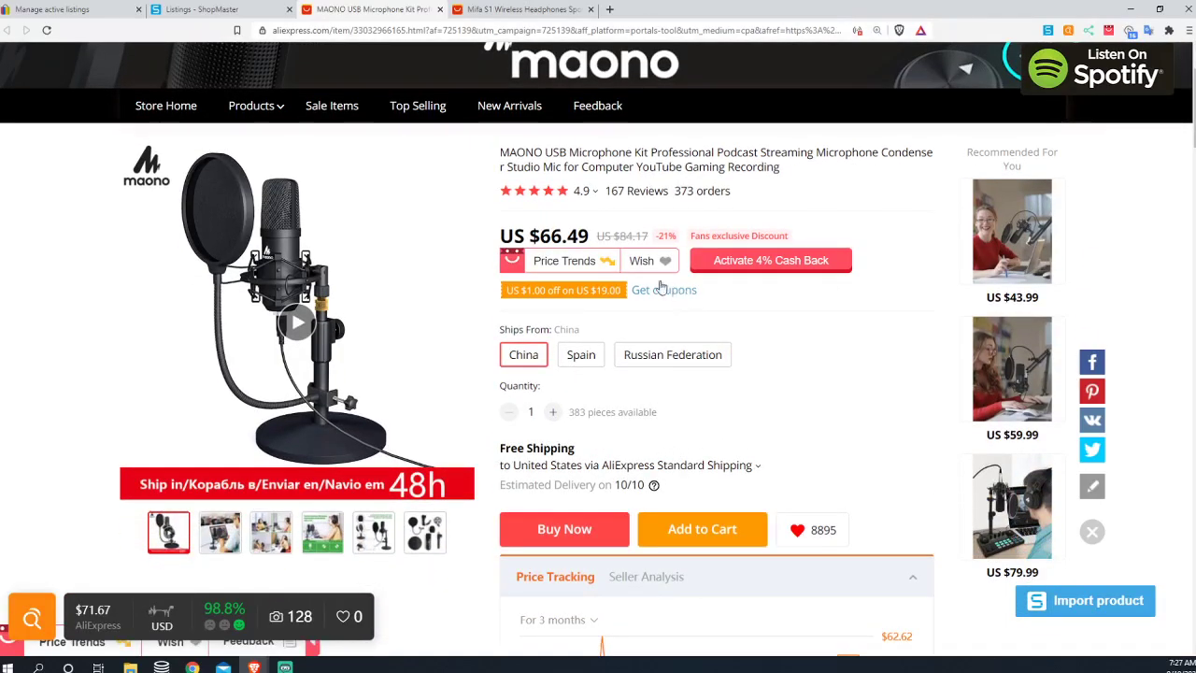
{"action": "scroll", "coordinate": [617, 420], "scroll_direction": "down", "scroll_amount": 1}
{"action": "scroll", "coordinate": [605, 463], "scroll_direction": "up", "scroll_amount": 1}
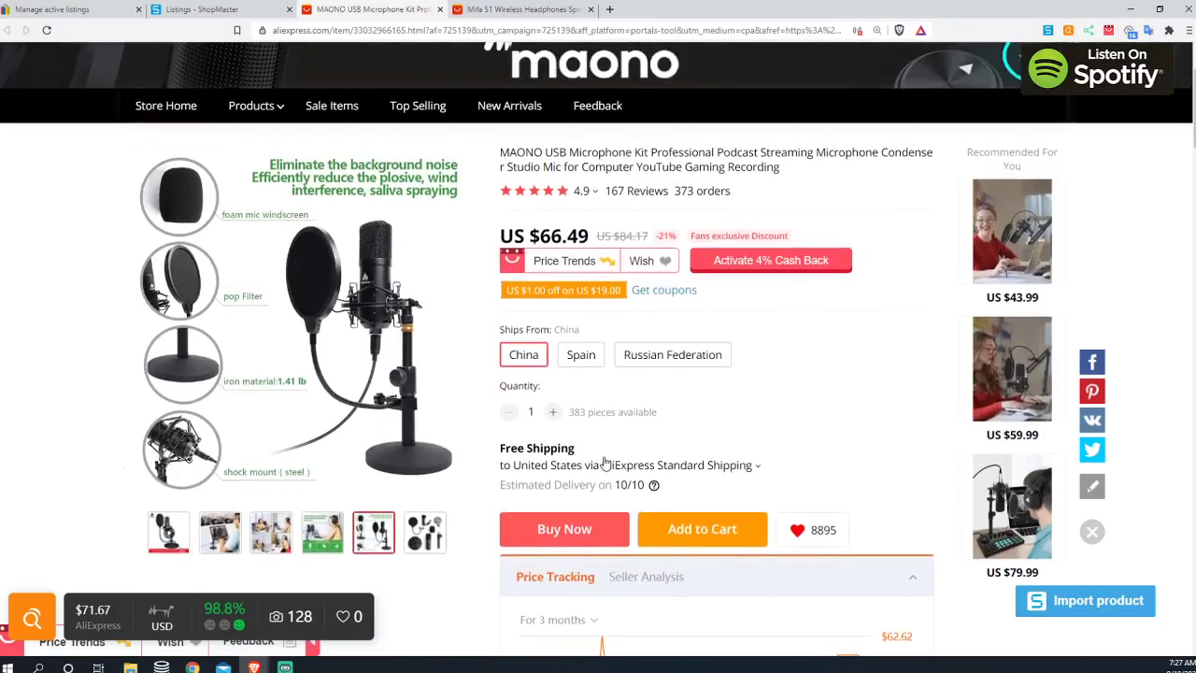
{"action": "scroll", "coordinate": [605, 463], "scroll_direction": "down", "scroll_amount": 3}
{"action": "scroll", "coordinate": [605, 449], "scroll_direction": "up", "scroll_amount": 3}
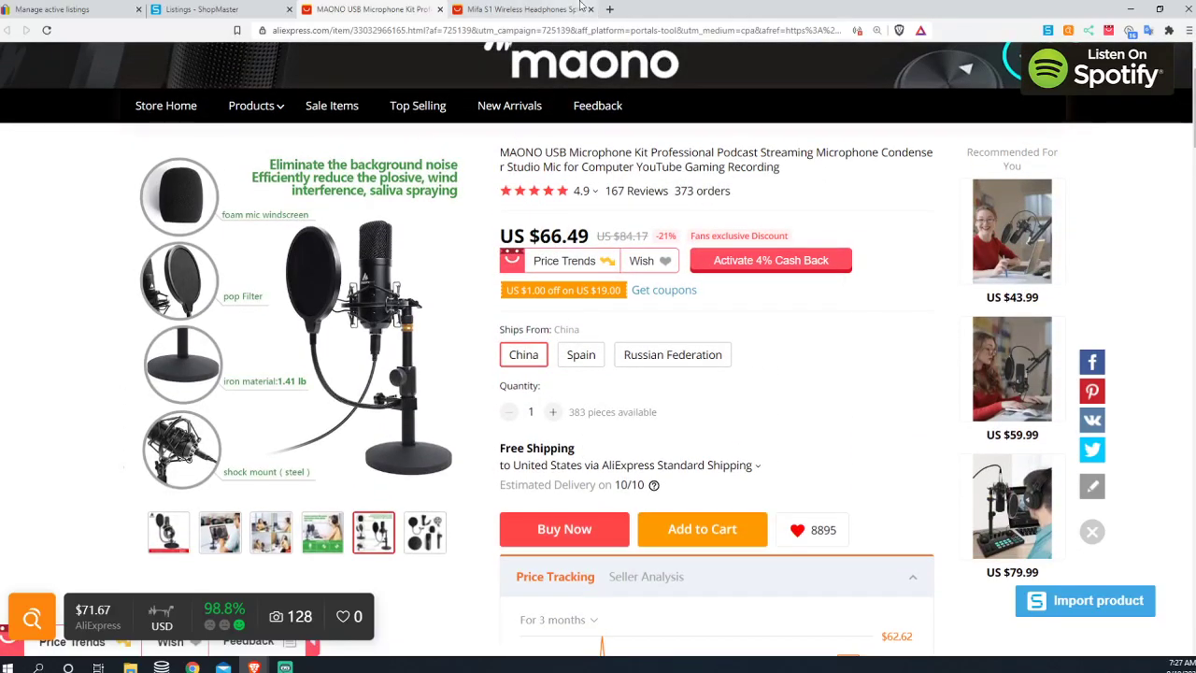
Step: Open the Omni Discount Calculator in a new browser tab by looking up "discount"
{"action": "left_click", "coordinate": [609, 10]}
{"action": "type", "text": "disc"}
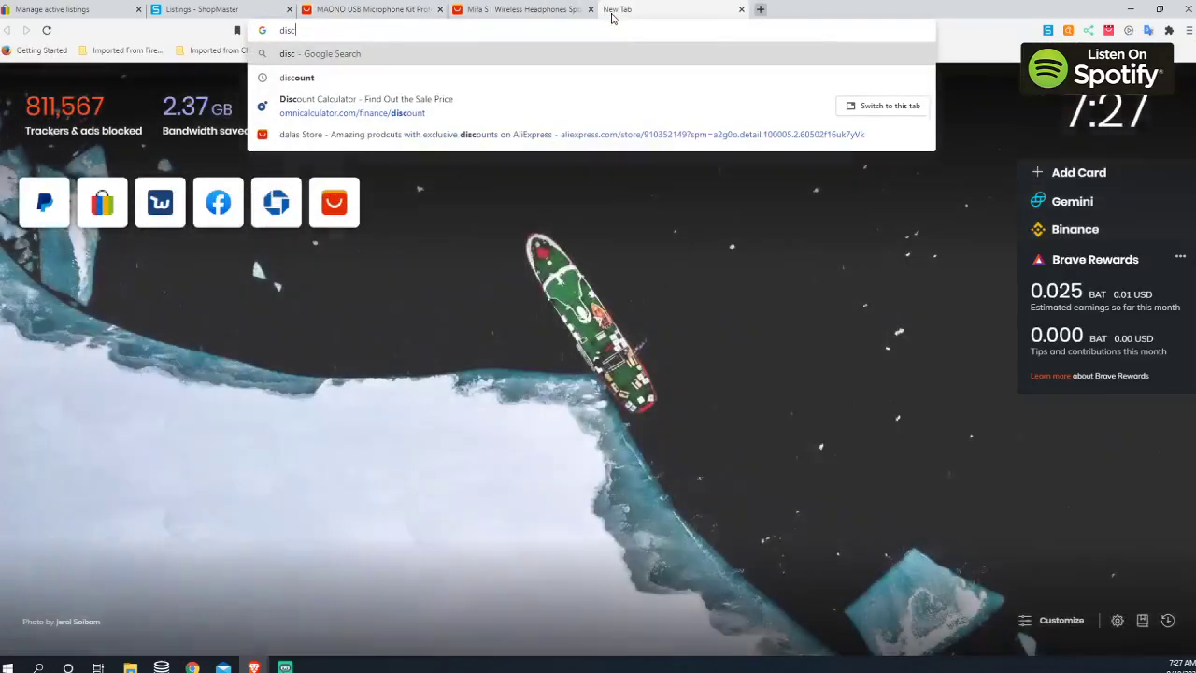
{"action": "type", "text": "ount"}
{"action": "left_click", "coordinate": [477, 82]}
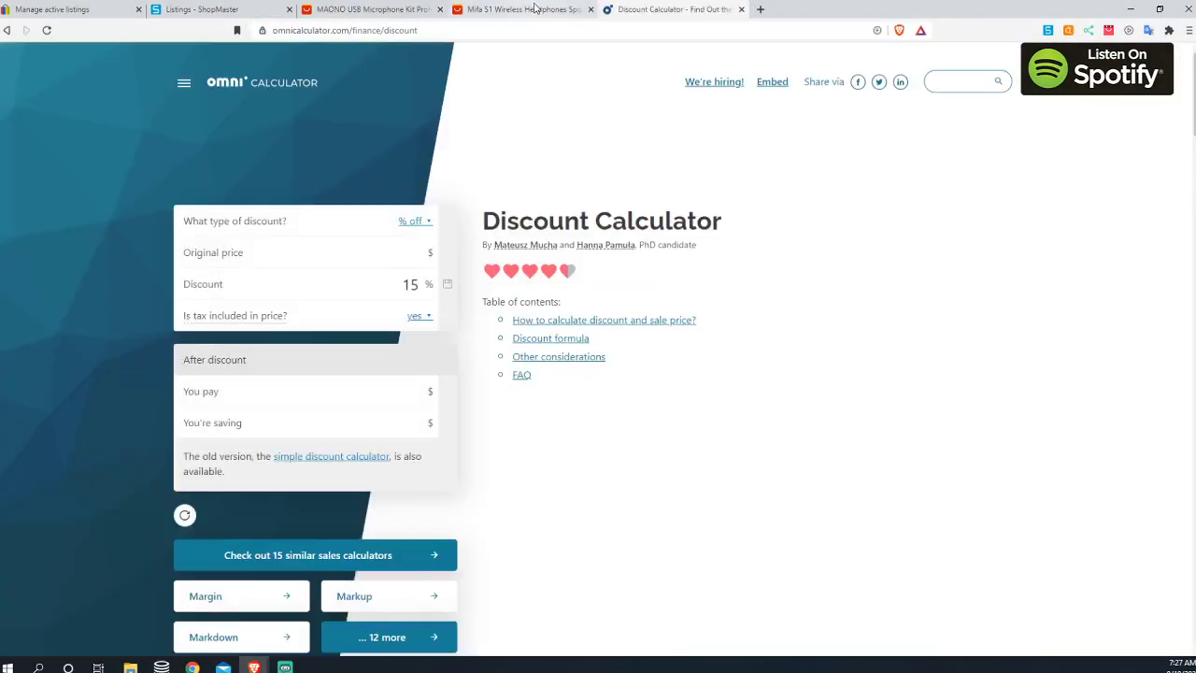
Step: Compare the microphone kit's supplier price on AliExpress with its current price in the eBay listings
{"action": "left_click", "coordinate": [536, 9]}
{"action": "key", "text": "ctrl+shift+Tab"}
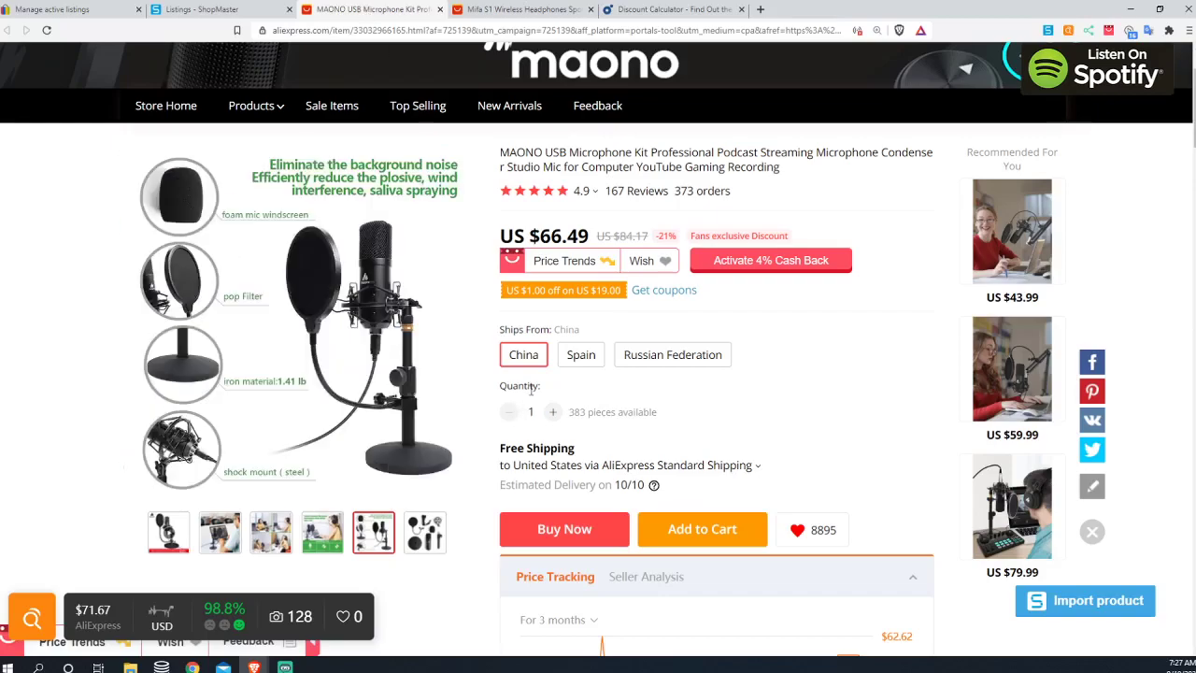
{"action": "key", "text": "ctrl+1"}
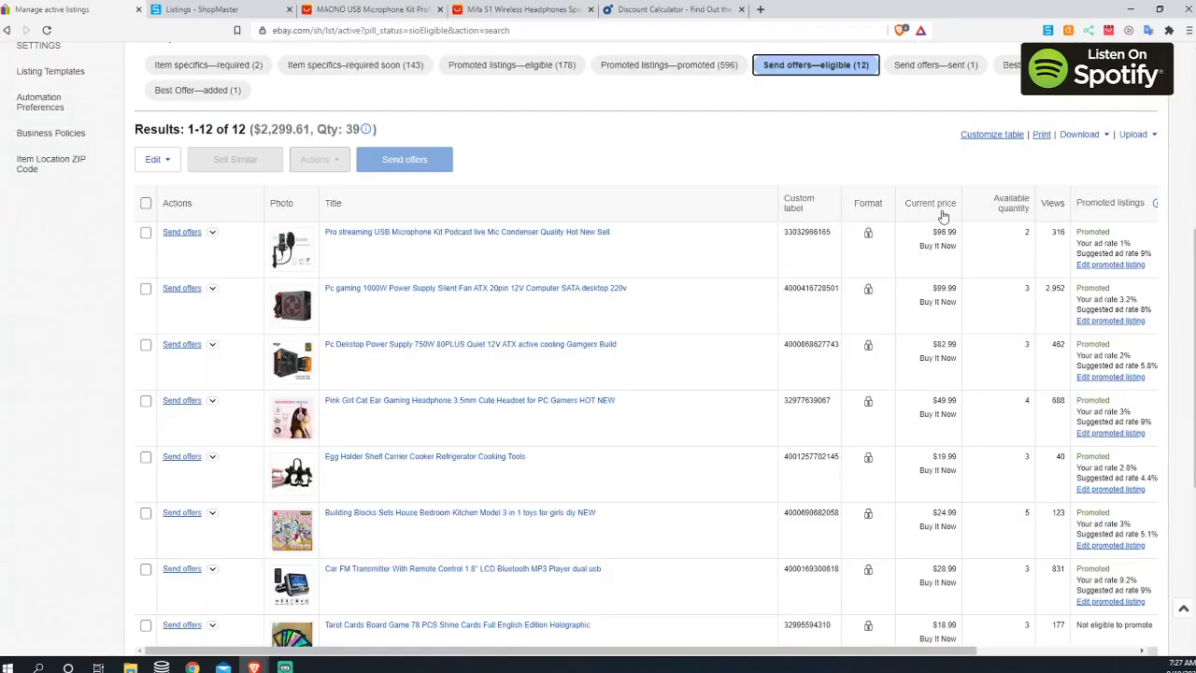
Step: Calculate the microphone kit's price after the 15% discount in the Discount Calculator, with an original price of $96.99
{"action": "left_click", "coordinate": [673, 9]}
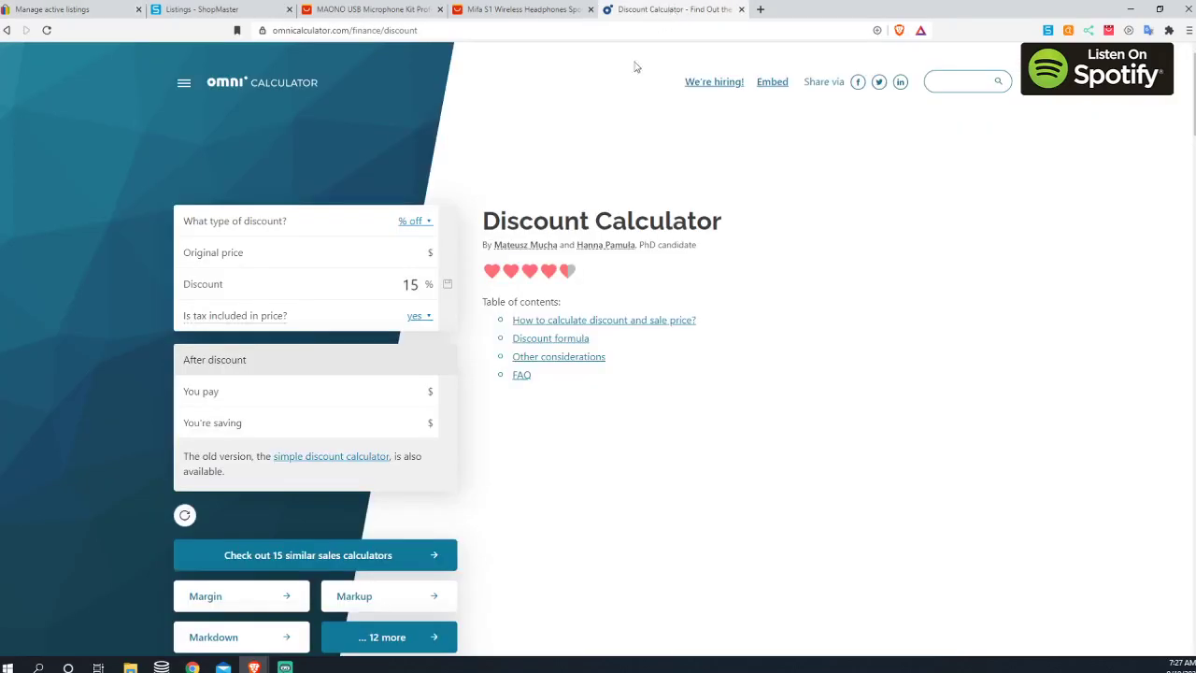
{"action": "left_click", "coordinate": [400, 251]}
{"action": "type", "text": "96.99"}
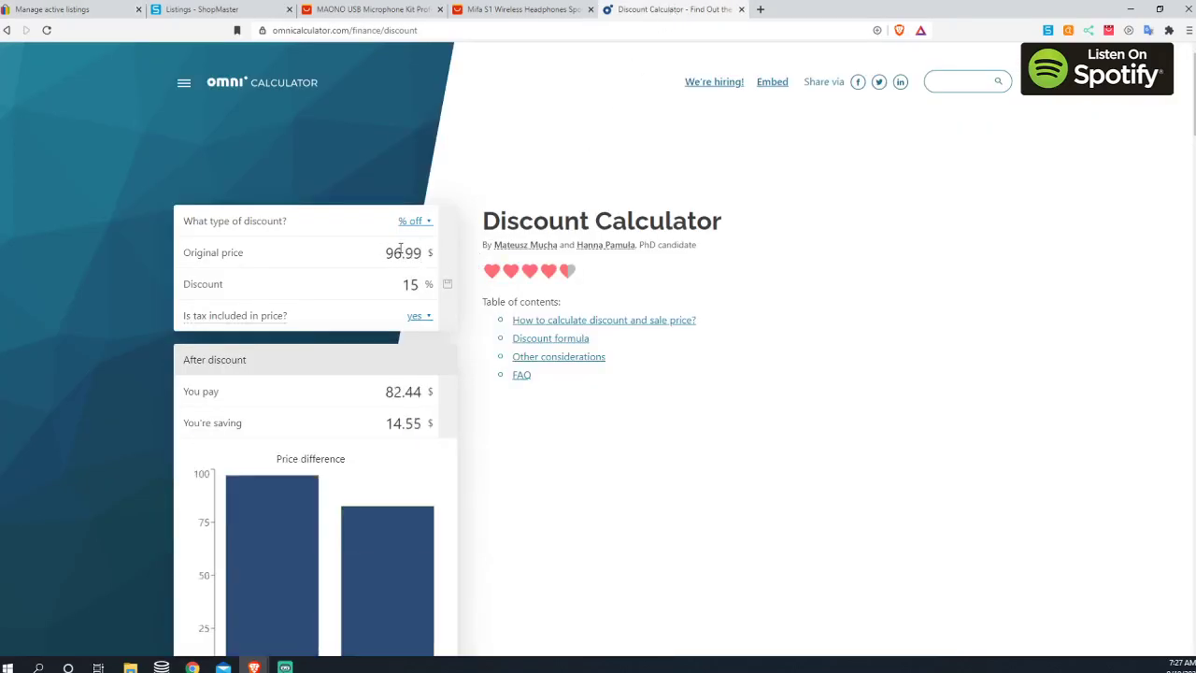
{"action": "left_click_drag", "start_coordinate": [391, 280], "coordinate": [411, 284]}
{"action": "left_click", "coordinate": [395, 290]}
{"action": "left_click_drag", "start_coordinate": [385, 391], "coordinate": [434, 398]}
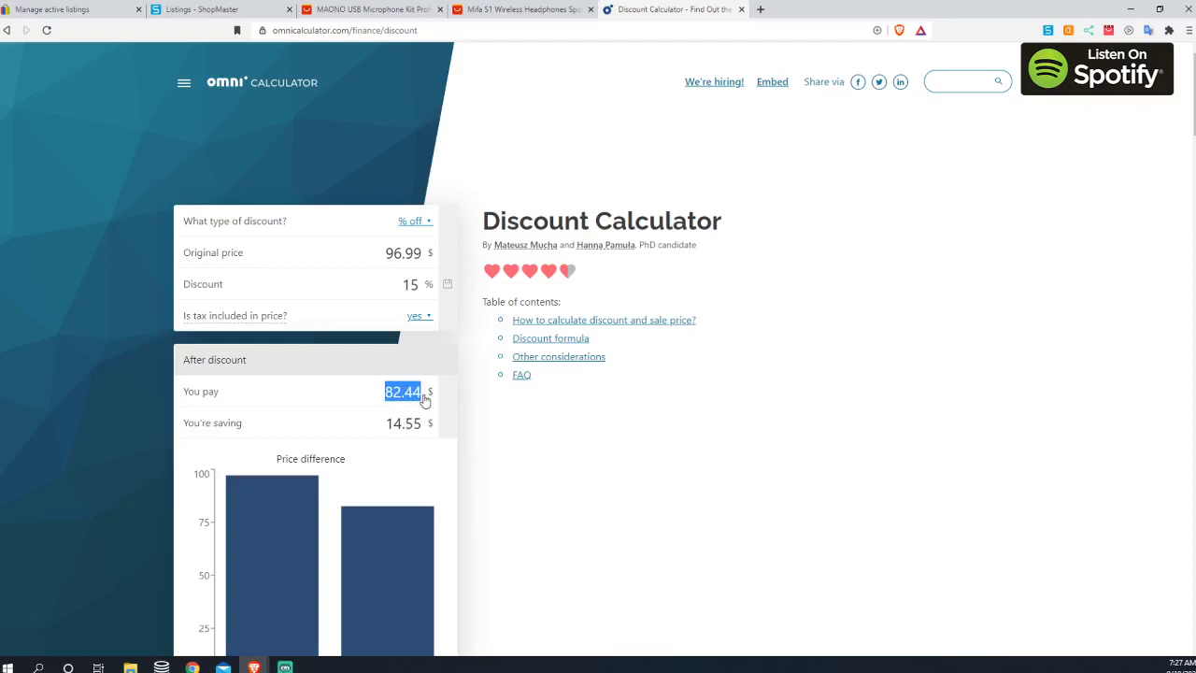
Step: Compare the microphone kit's discounted price with its supplier price on the AliExpress page
{"action": "left_click", "coordinate": [378, 11]}
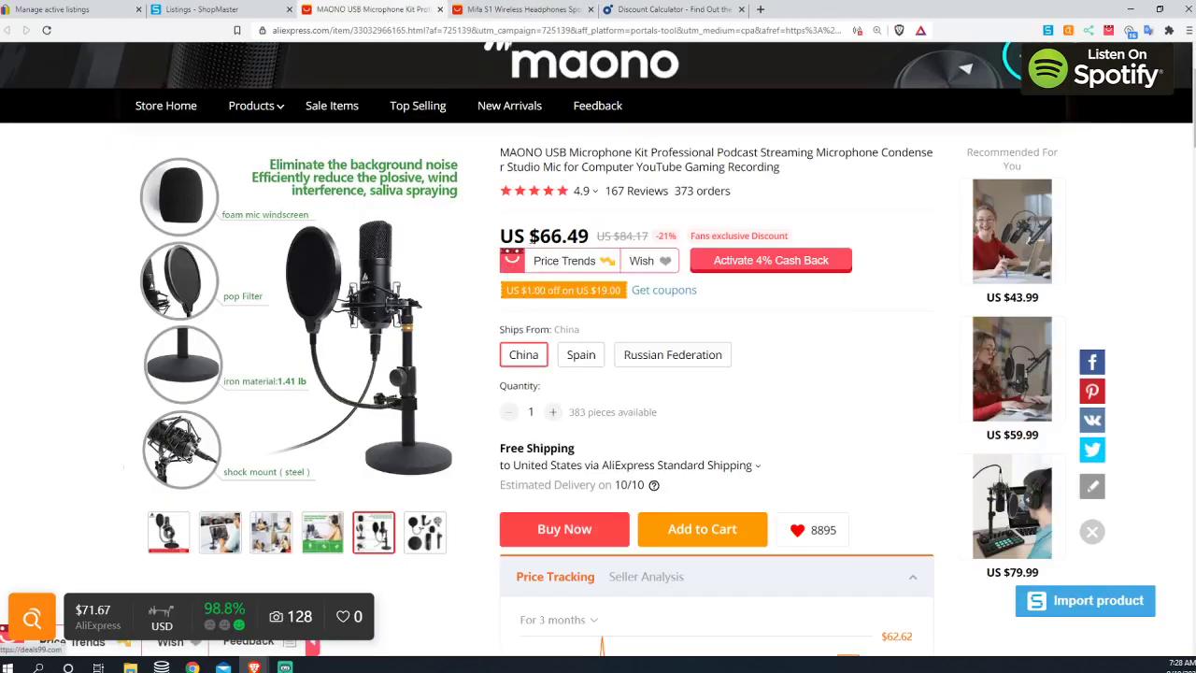
{"action": "mouse_move", "coordinate": [638, 261]}
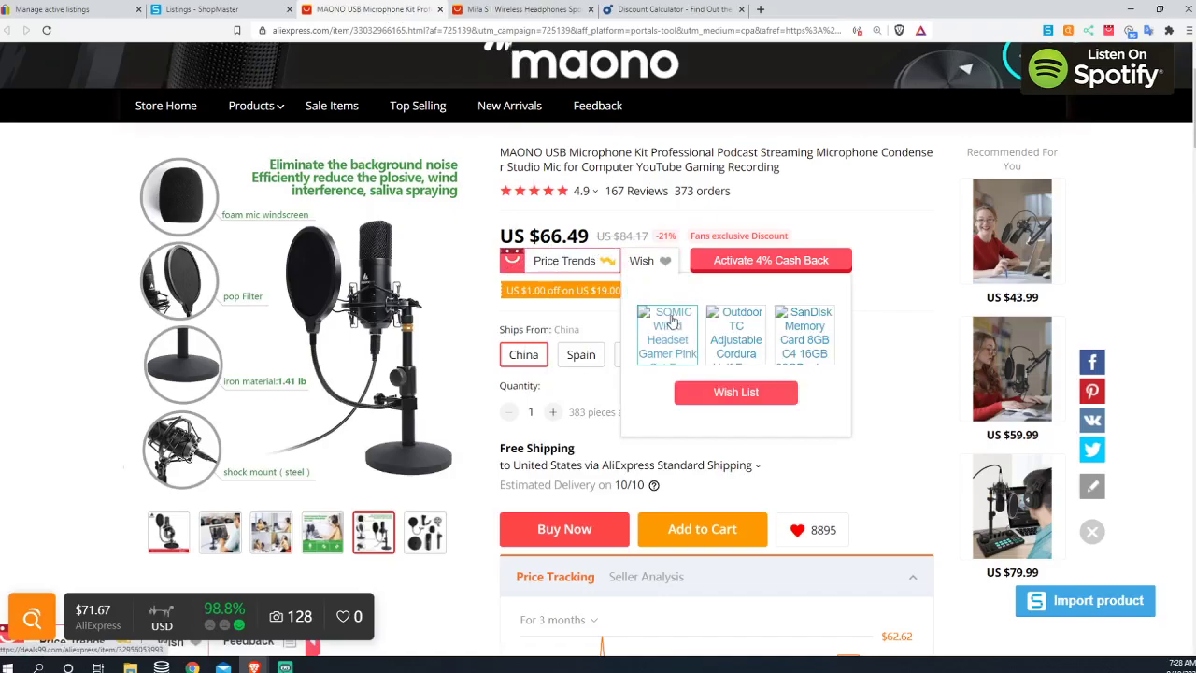
{"action": "mouse_move", "coordinate": [570, 264]}
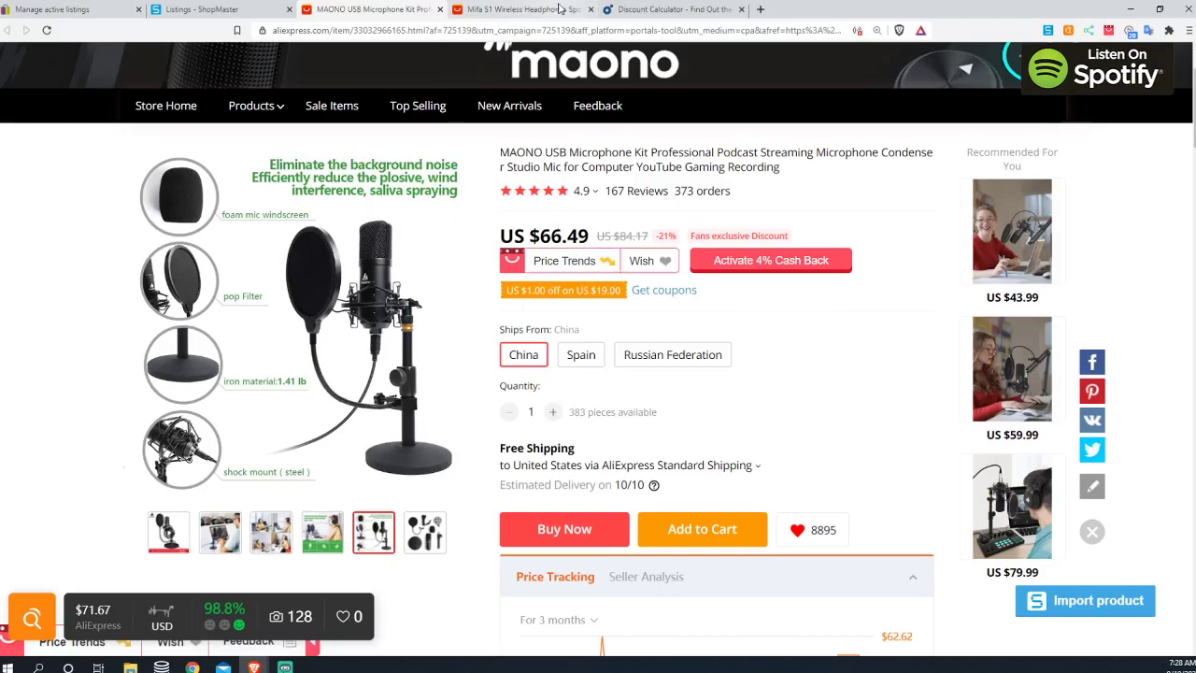
{"action": "left_click", "coordinate": [621, 10]}
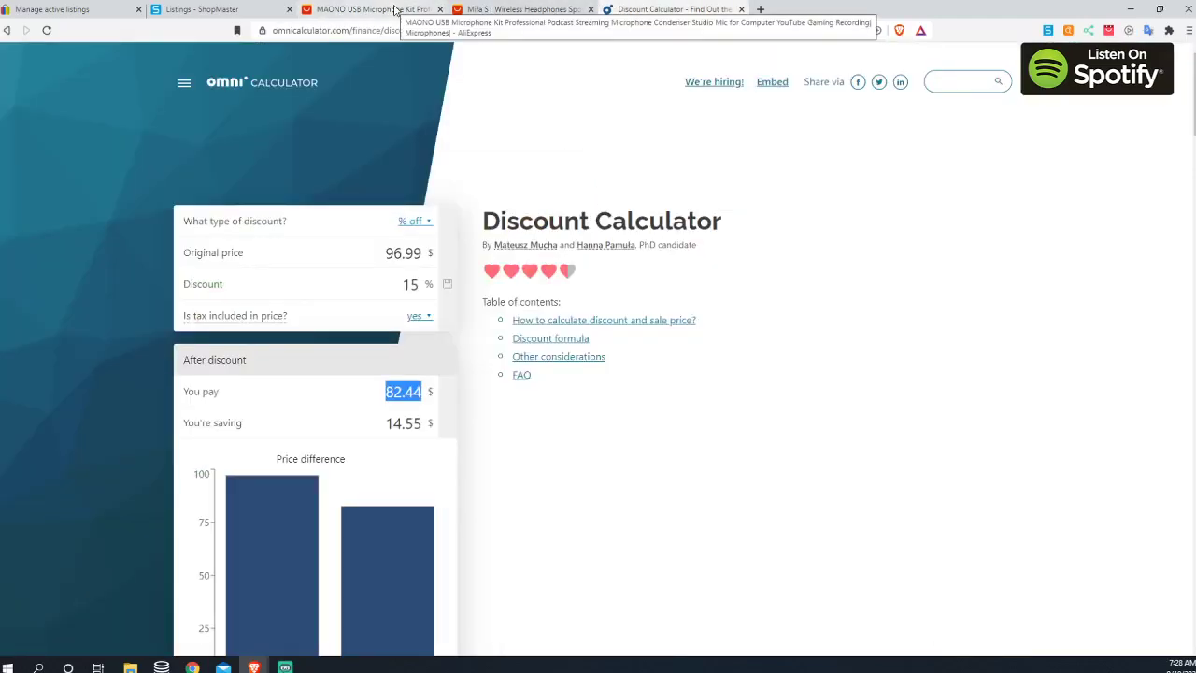
{"action": "left_click", "coordinate": [396, 10]}
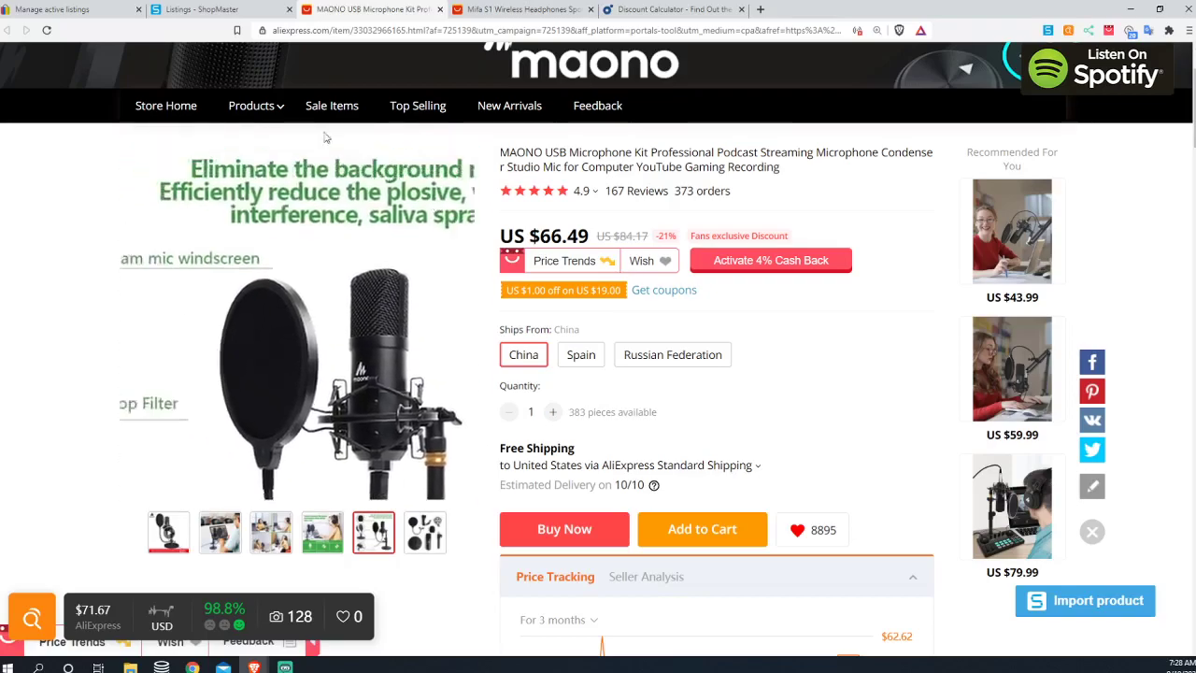
Step: Try to send offers to interested buyers for the Pro streaming USB Microphone Kit listing on eBay
{"action": "left_click", "coordinate": [75, 11]}
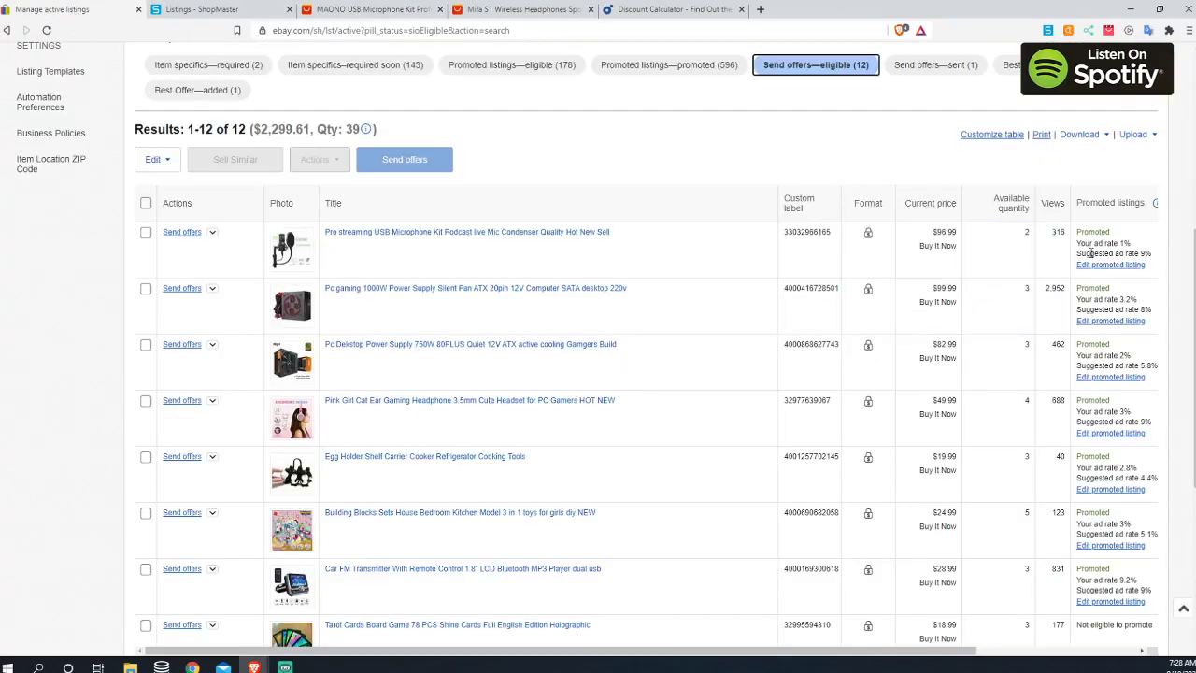
{"action": "left_click", "coordinate": [173, 233]}
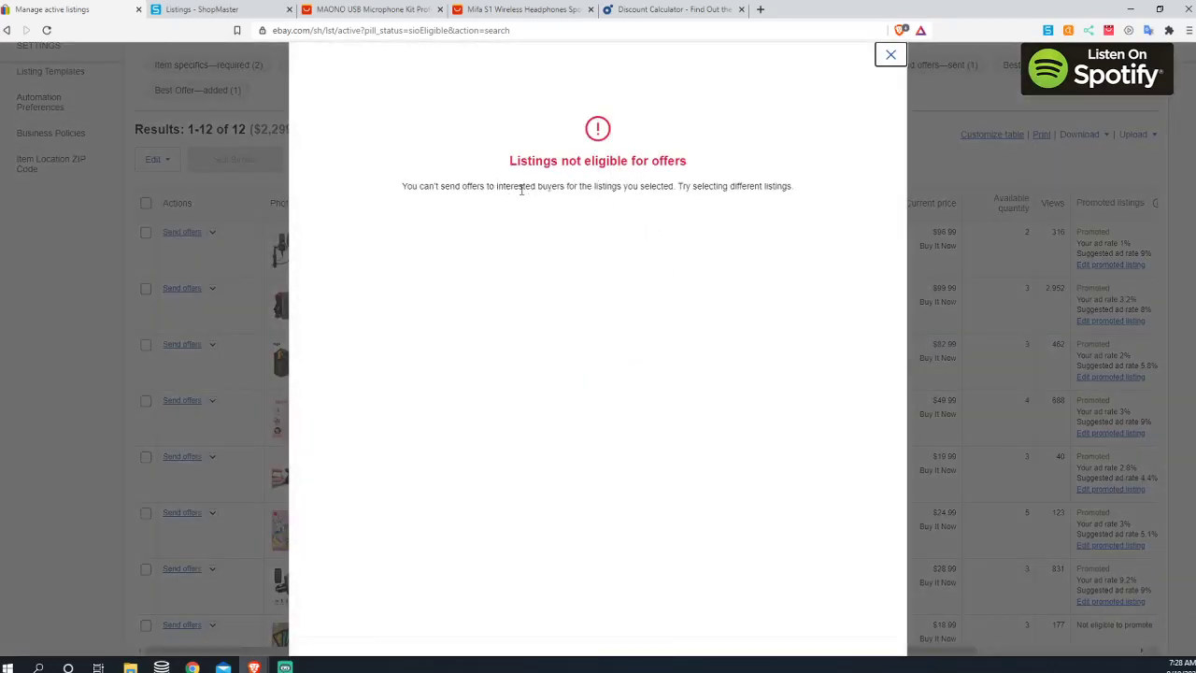
{"action": "left_click", "coordinate": [891, 55]}
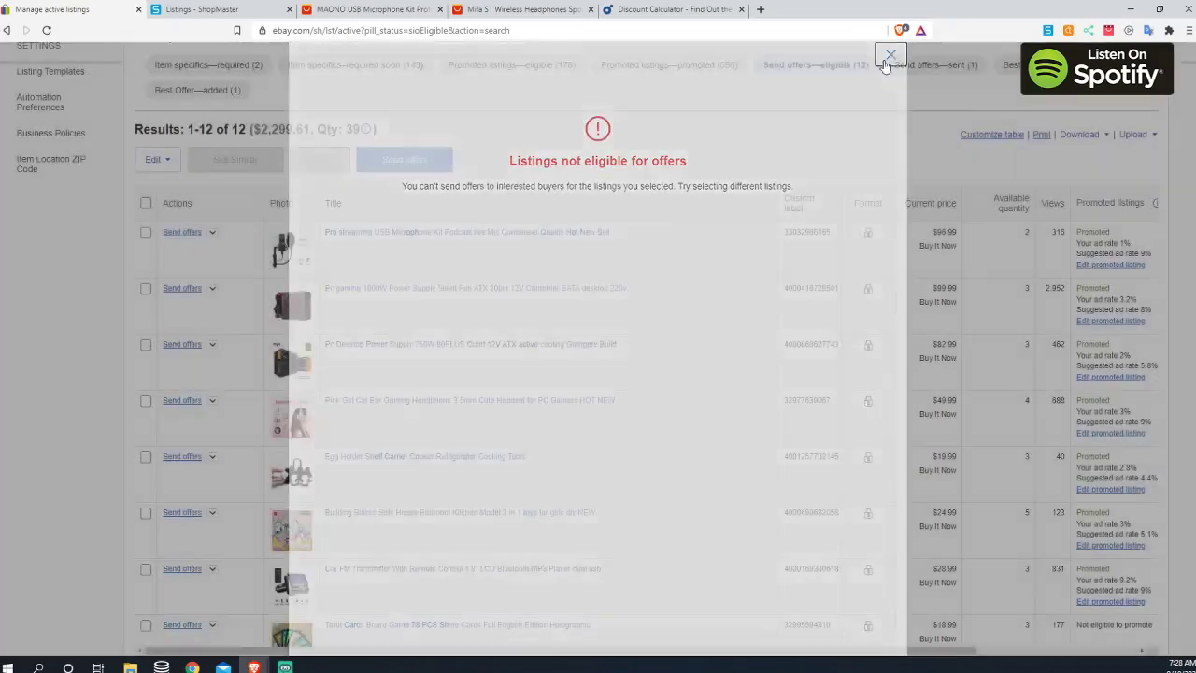
{"action": "left_click", "coordinate": [190, 234]}
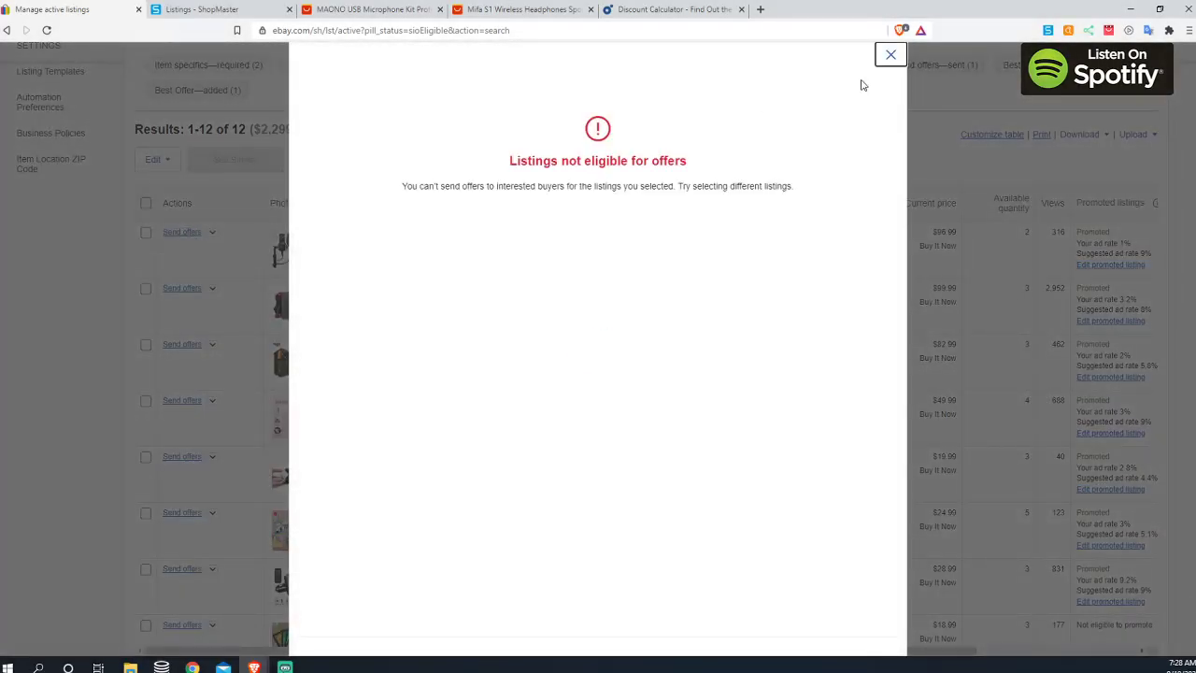
{"action": "left_click", "coordinate": [890, 55]}
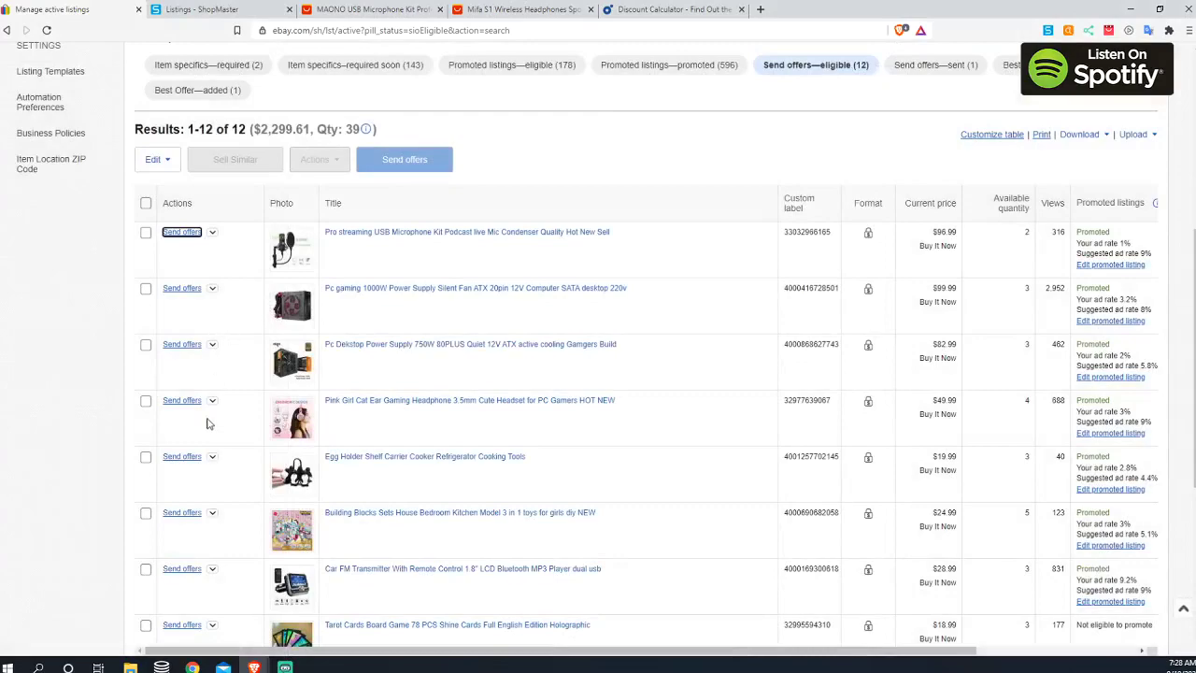
Step: Search the ShopMaster listings by title for "building block"
{"action": "scroll", "coordinate": [375, 416], "scroll_direction": "down", "scroll_amount": 1}
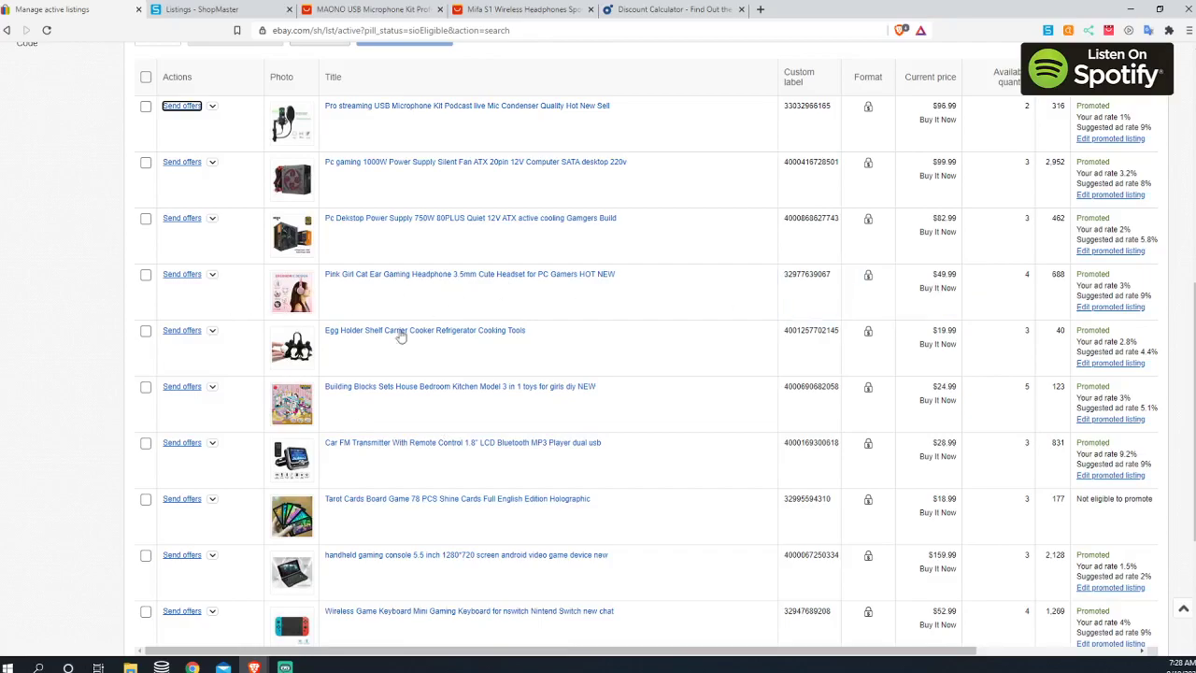
{"action": "scroll", "coordinate": [400, 347], "scroll_direction": "down", "scroll_amount": 1}
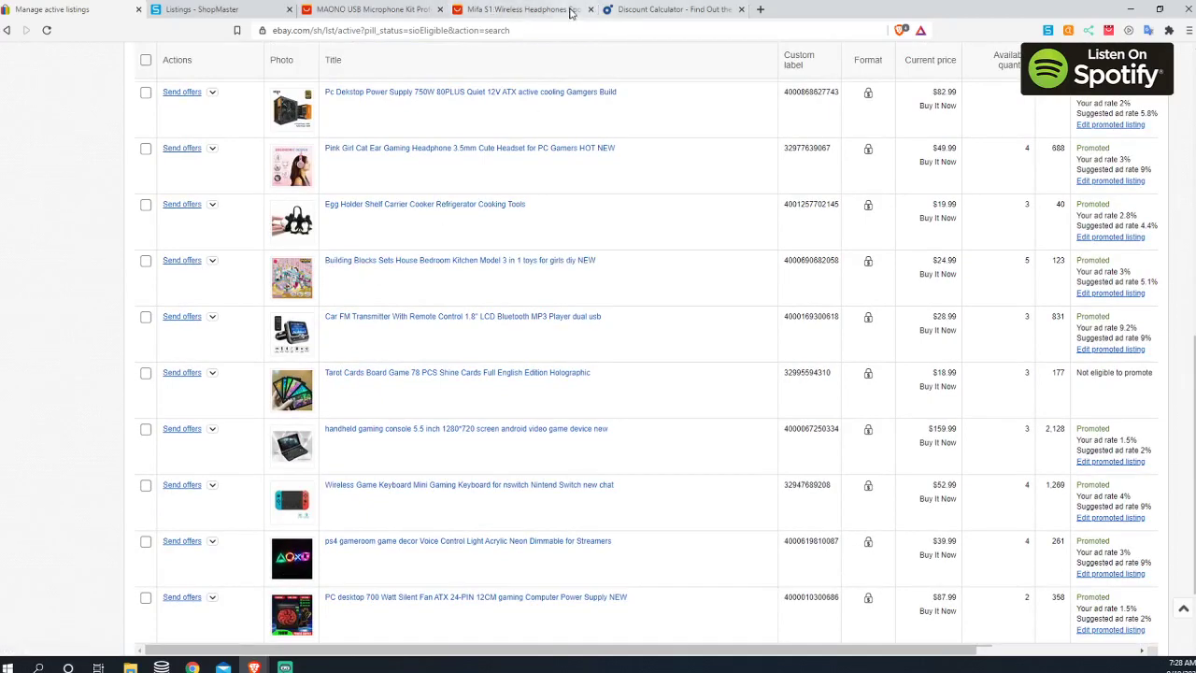
{"action": "left_click", "coordinate": [252, 10]}
{"action": "triple_click", "coordinate": [1023, 289]}
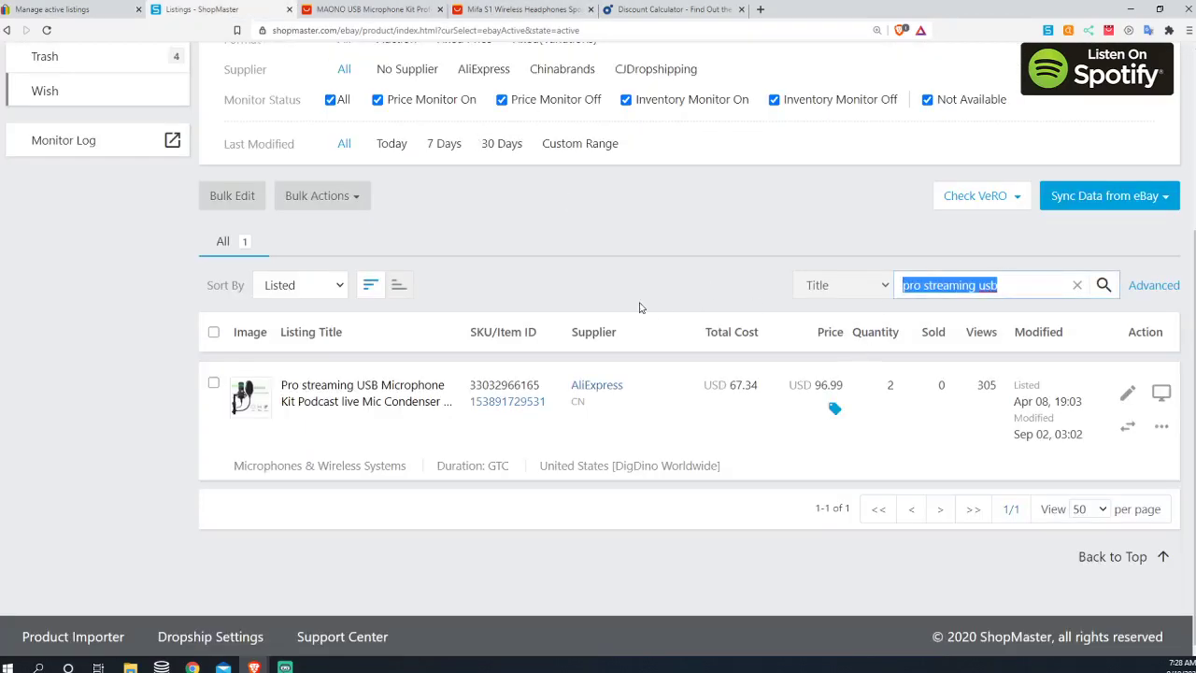
{"action": "type", "text": "building block set"}
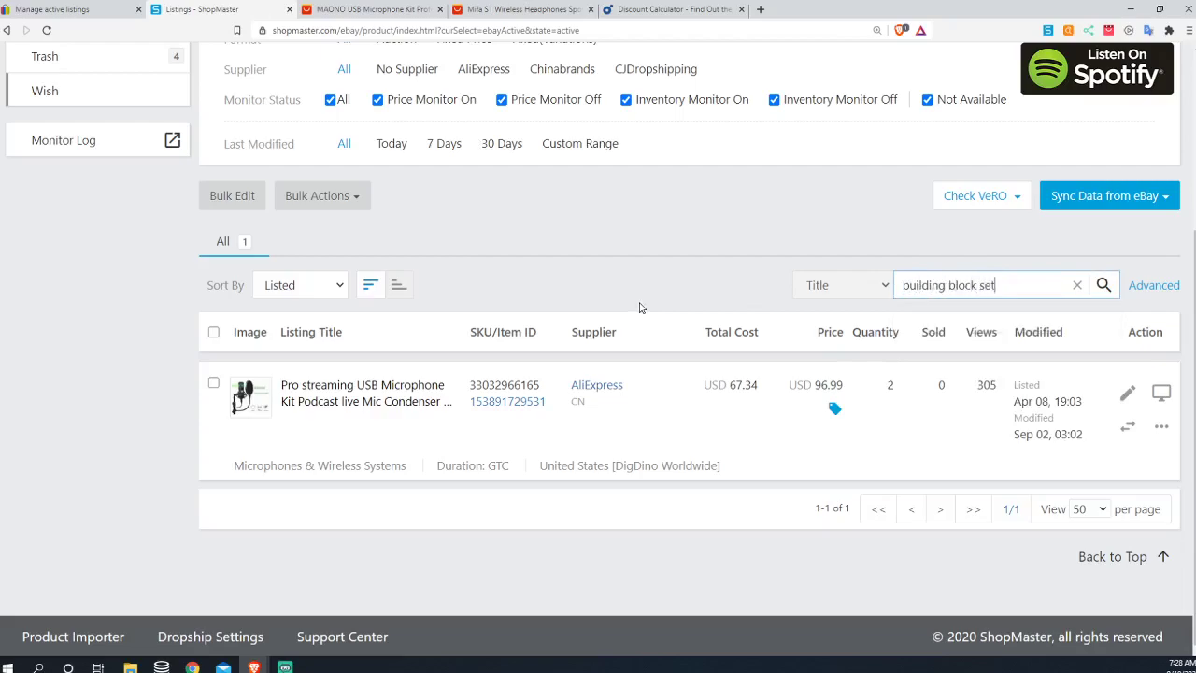
{"action": "key", "text": "Return"}
{"action": "left_click_drag", "start_coordinate": [978, 291], "coordinate": [1022, 296]}
{"action": "key", "text": "BackSpace"}
{"action": "left_click", "coordinate": [1023, 296]}
{"action": "key", "text": "Return"}
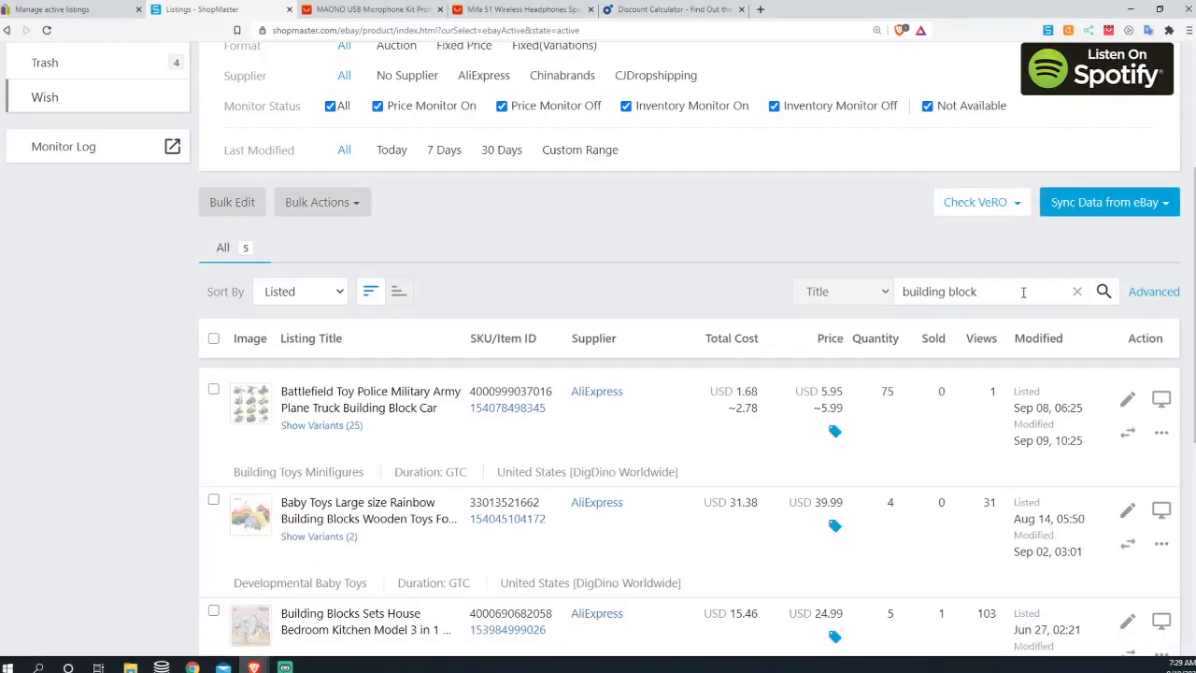
Step: Open the AliExpress supplier page of the Building Blocks Sets House Bedroom Kitchen listing and close the microphone and headphones supplier pages
{"action": "scroll", "coordinate": [429, 392], "scroll_direction": "down", "scroll_amount": 3}
{"action": "scroll", "coordinate": [376, 417], "scroll_direction": "down", "scroll_amount": 2}
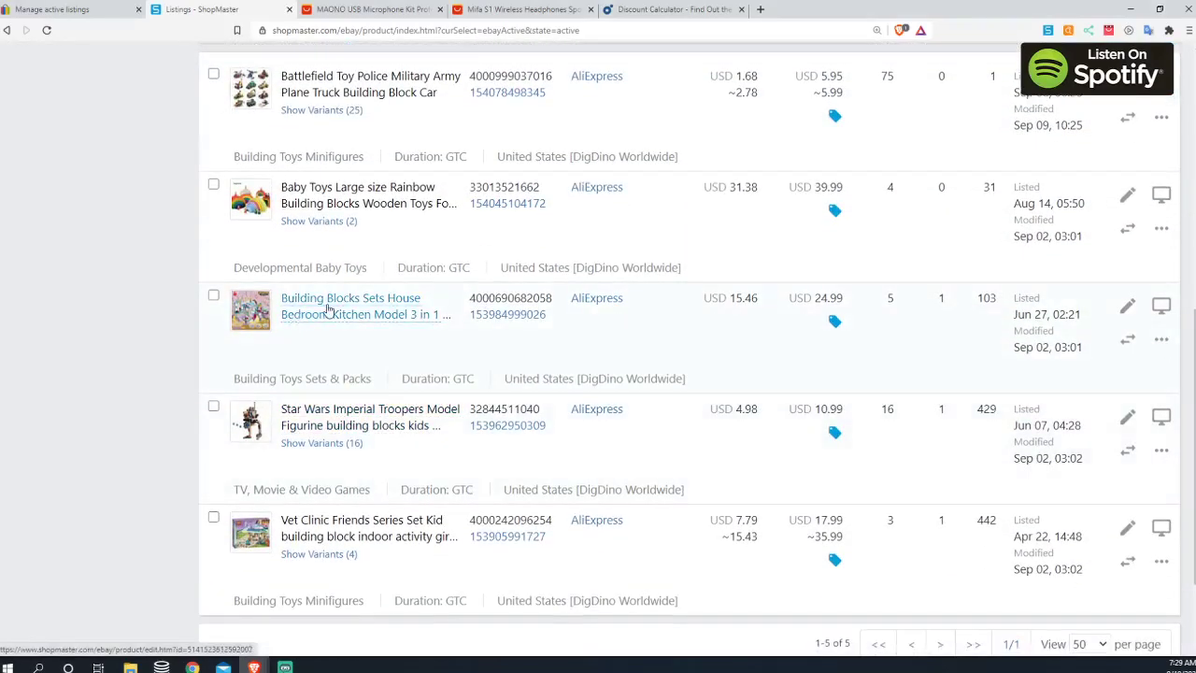
{"action": "left_click", "coordinate": [608, 299]}
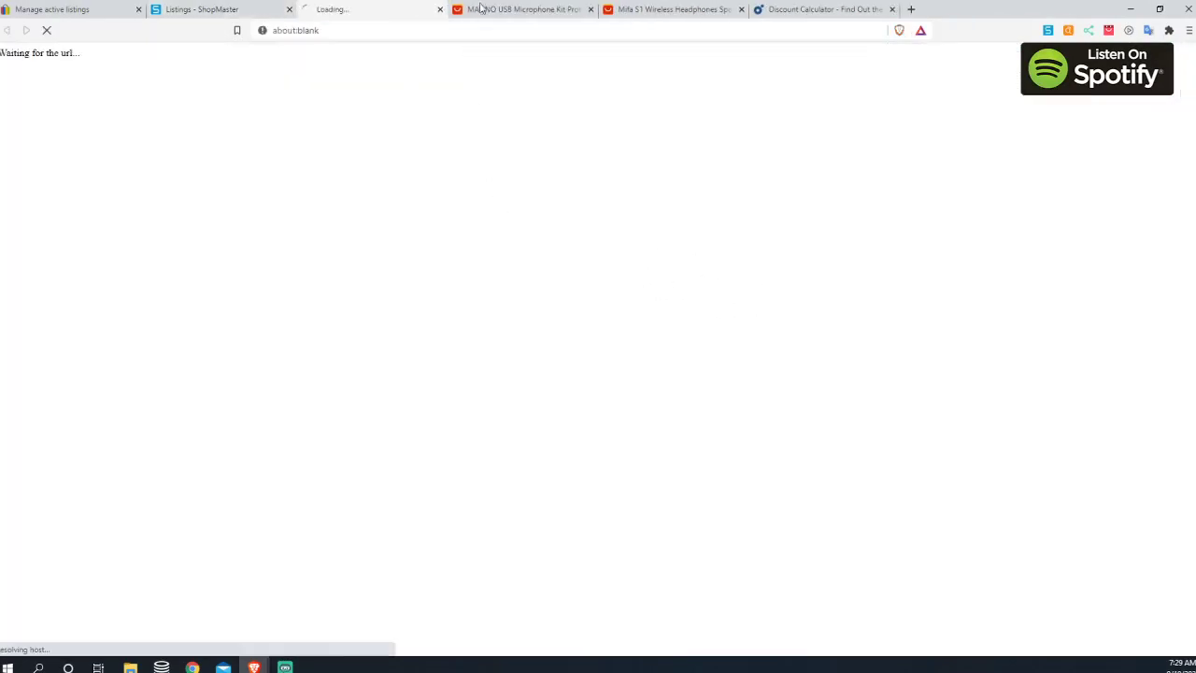
{"action": "left_click", "coordinate": [591, 9]}
{"action": "left_click", "coordinate": [593, 10]}
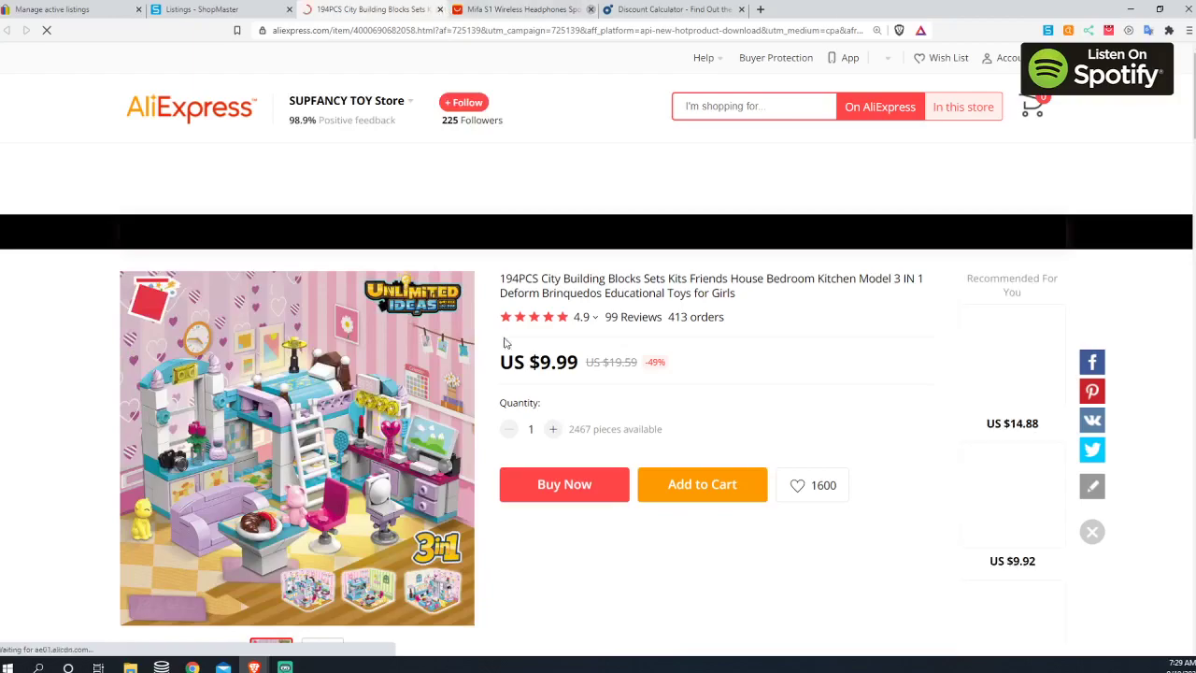
Step: Examine the building blocks set's supplier price, shipping options and 90-day price trend on AliExpress
{"action": "scroll", "coordinate": [630, 428], "scroll_direction": "down", "scroll_amount": 2}
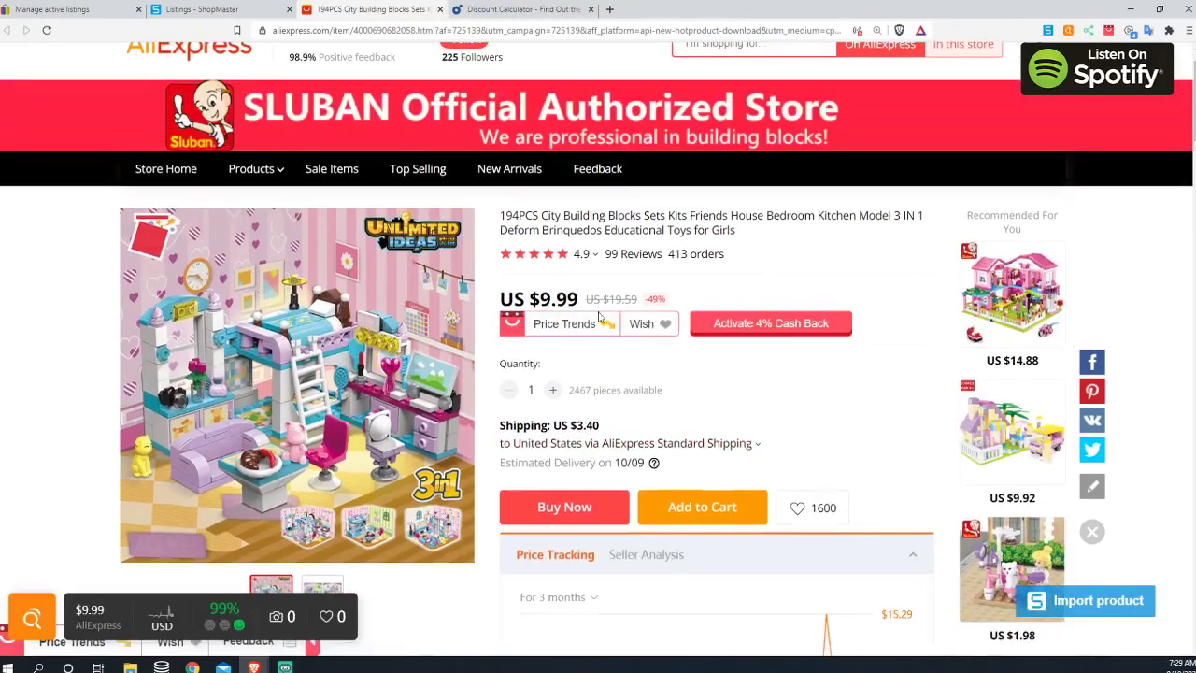
{"action": "mouse_move", "coordinate": [603, 409]}
{"action": "scroll", "coordinate": [598, 392], "scroll_direction": "down", "scroll_amount": 1}
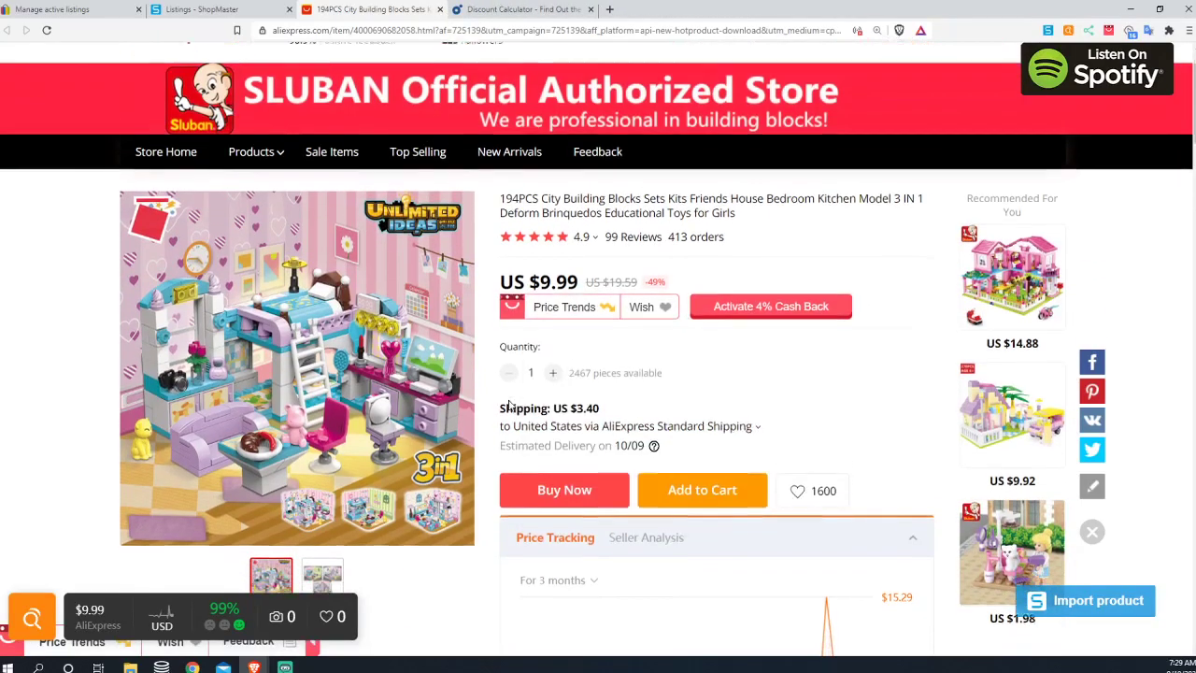
{"action": "left_click", "coordinate": [687, 379]}
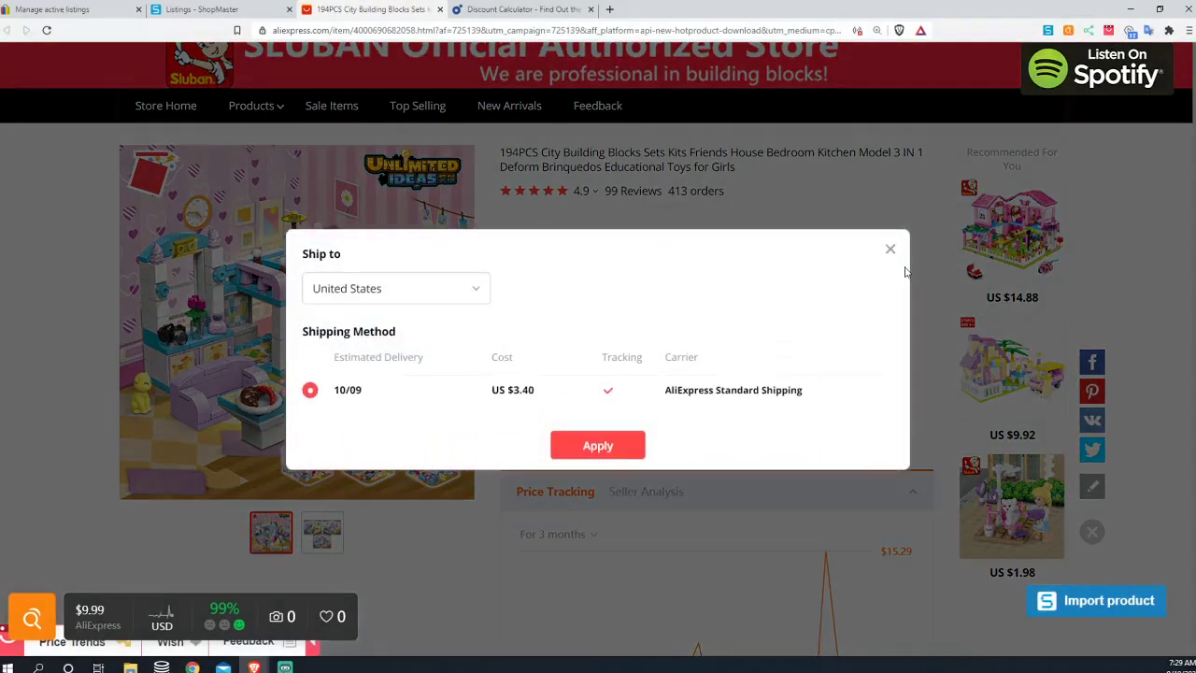
{"action": "left_click", "coordinate": [891, 250]}
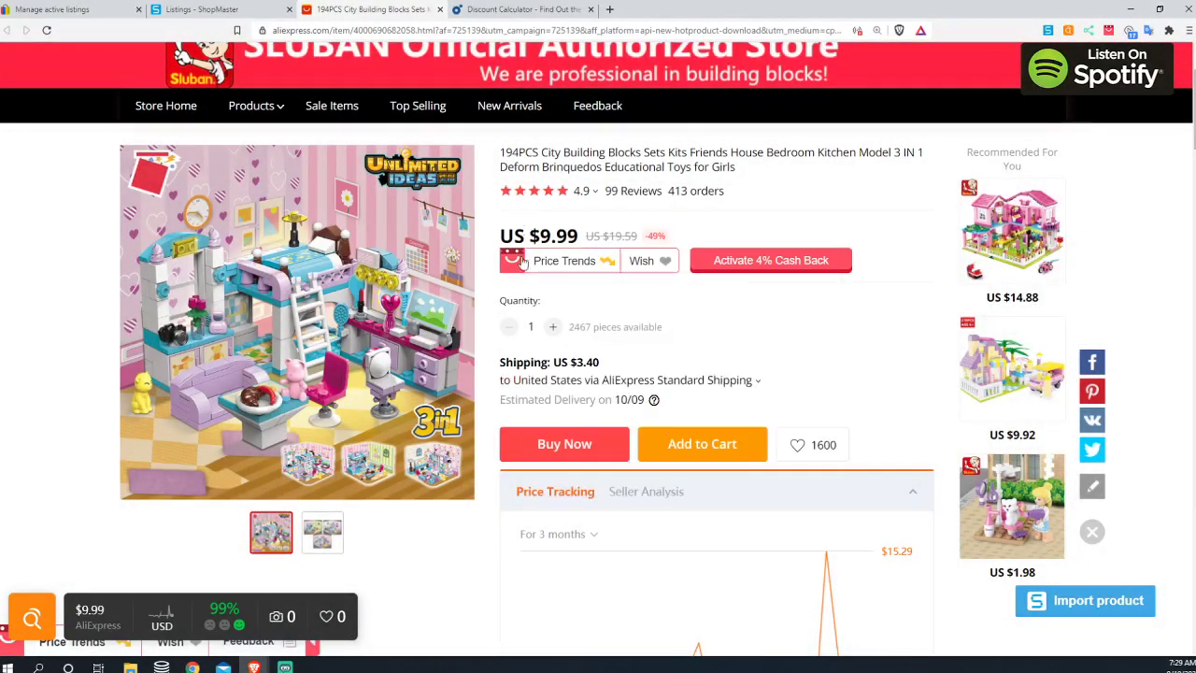
{"action": "mouse_move", "coordinate": [561, 264]}
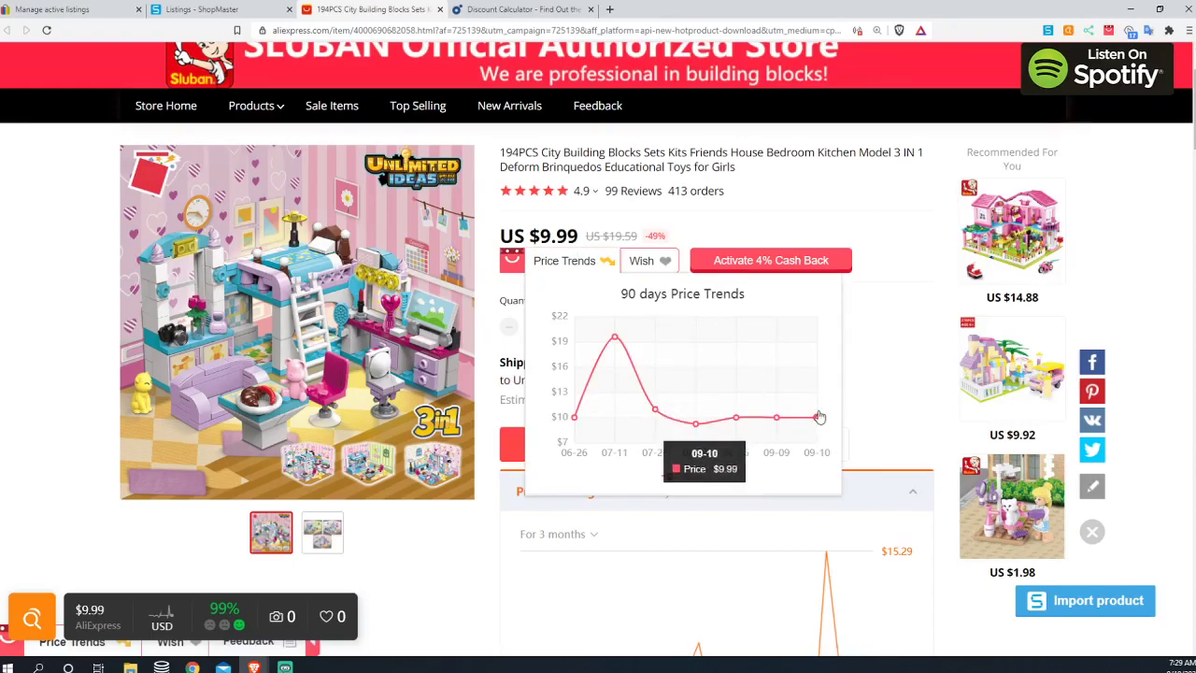
Step: Calculate the building blocks set's price after the 15% discount in the Discount Calculator, with its eBay price of $24.99 as the original price
{"action": "left_click", "coordinate": [461, 9]}
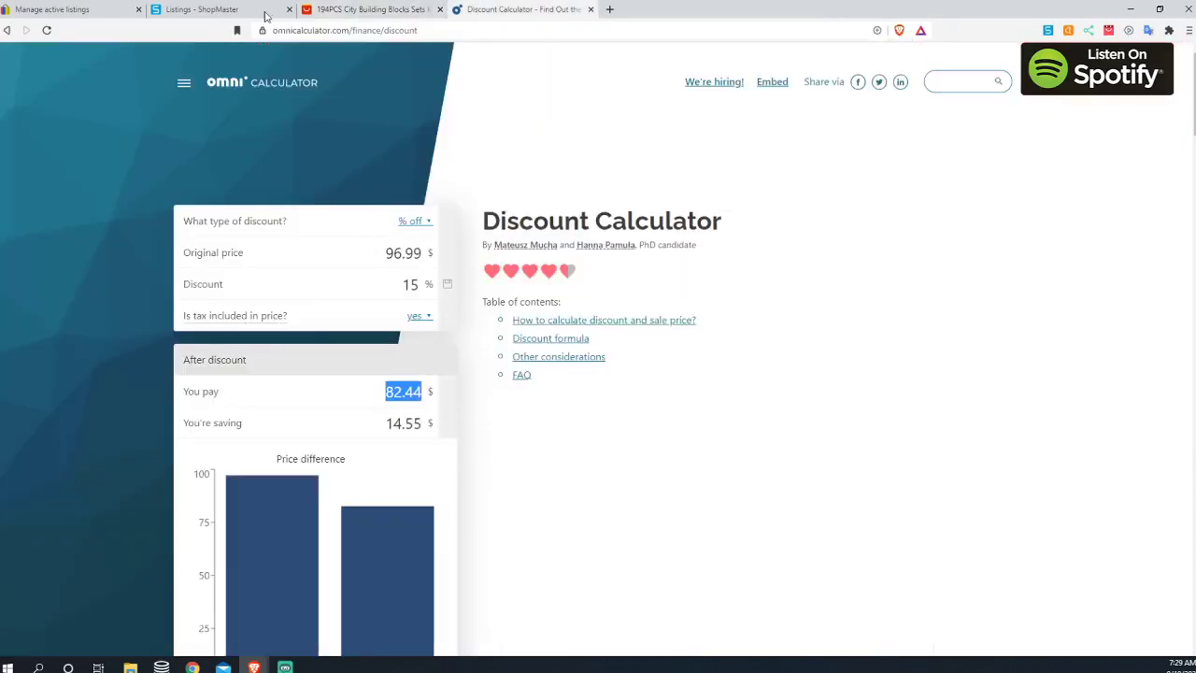
{"action": "left_click", "coordinate": [117, 10]}
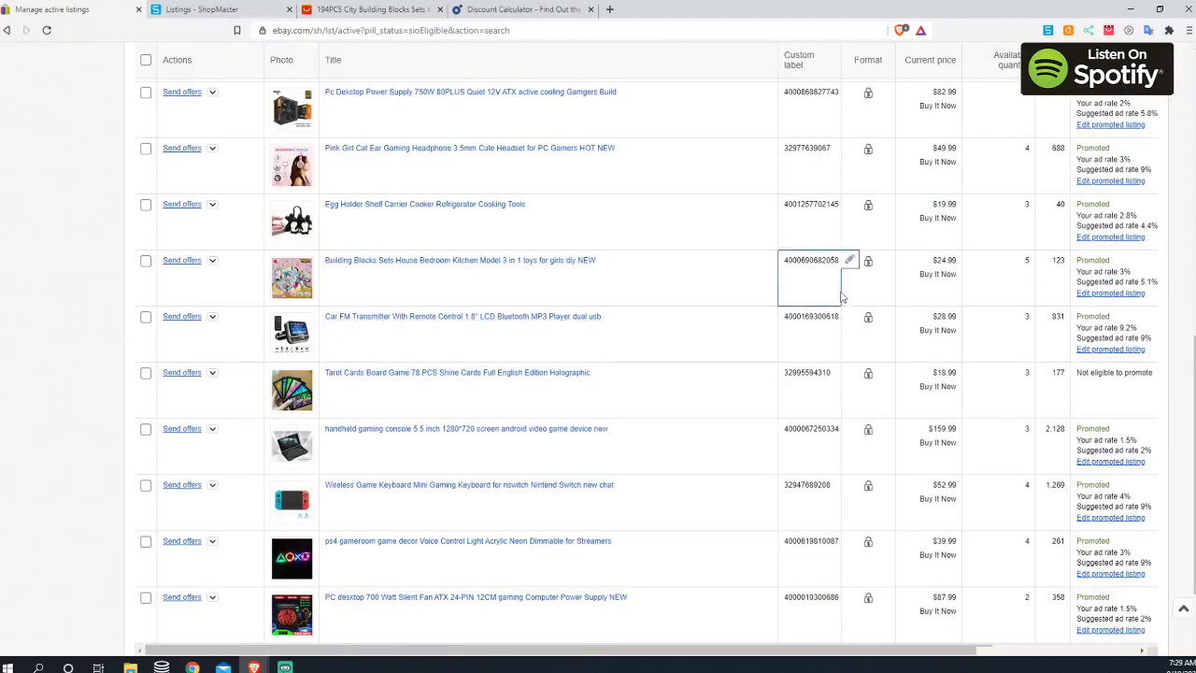
{"action": "left_click", "coordinate": [486, 9]}
{"action": "left_click_drag", "start_coordinate": [380, 254], "coordinate": [467, 261]}
{"action": "type", "text": "24.99"}
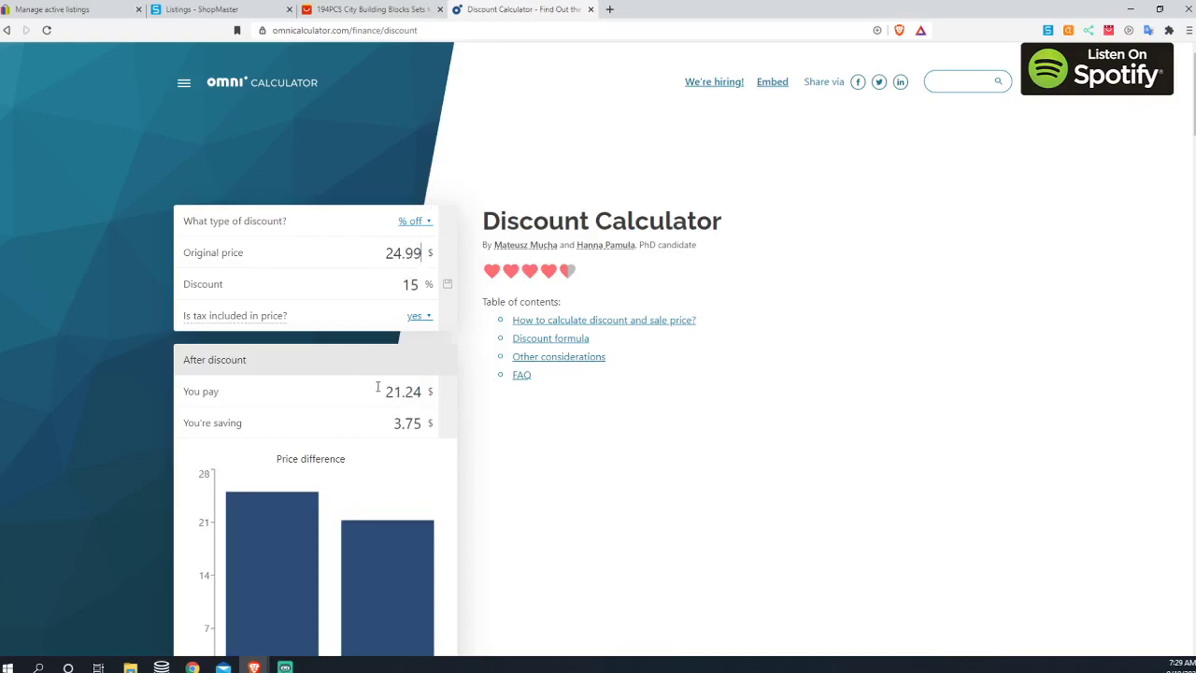
Step: Send interested buyers an offer of $22.99 for the Building Blocks Sets House Bedroom Kitchen listing on eBay
{"action": "left_click", "coordinate": [118, 13]}
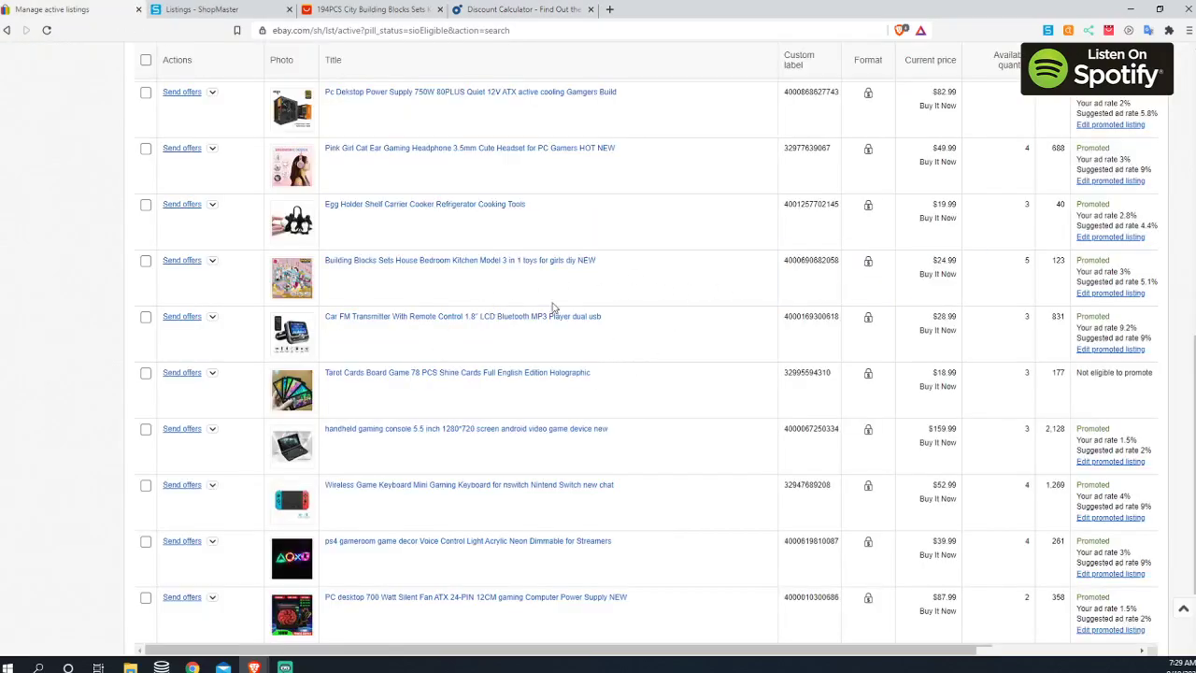
{"action": "left_click", "coordinate": [182, 260]}
{"action": "left_click", "coordinate": [341, 133]}
{"action": "type", "text": "22"}
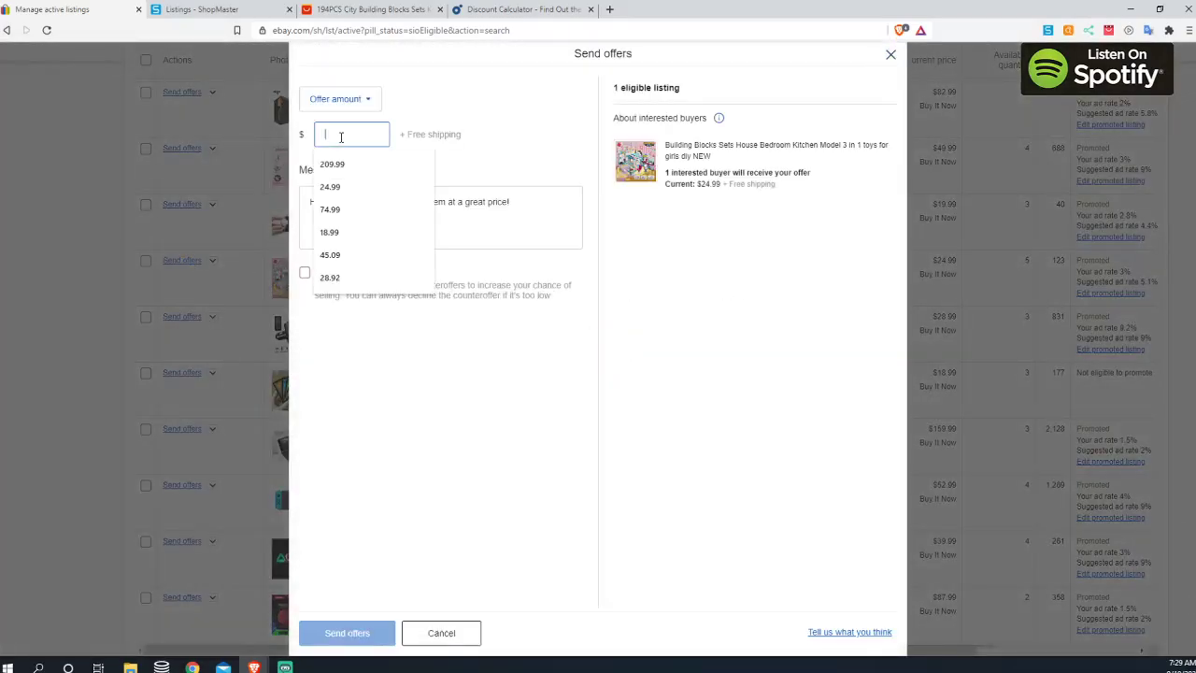
{"action": "left_click", "coordinate": [400, 159]}
{"action": "left_click", "coordinate": [532, 390]}
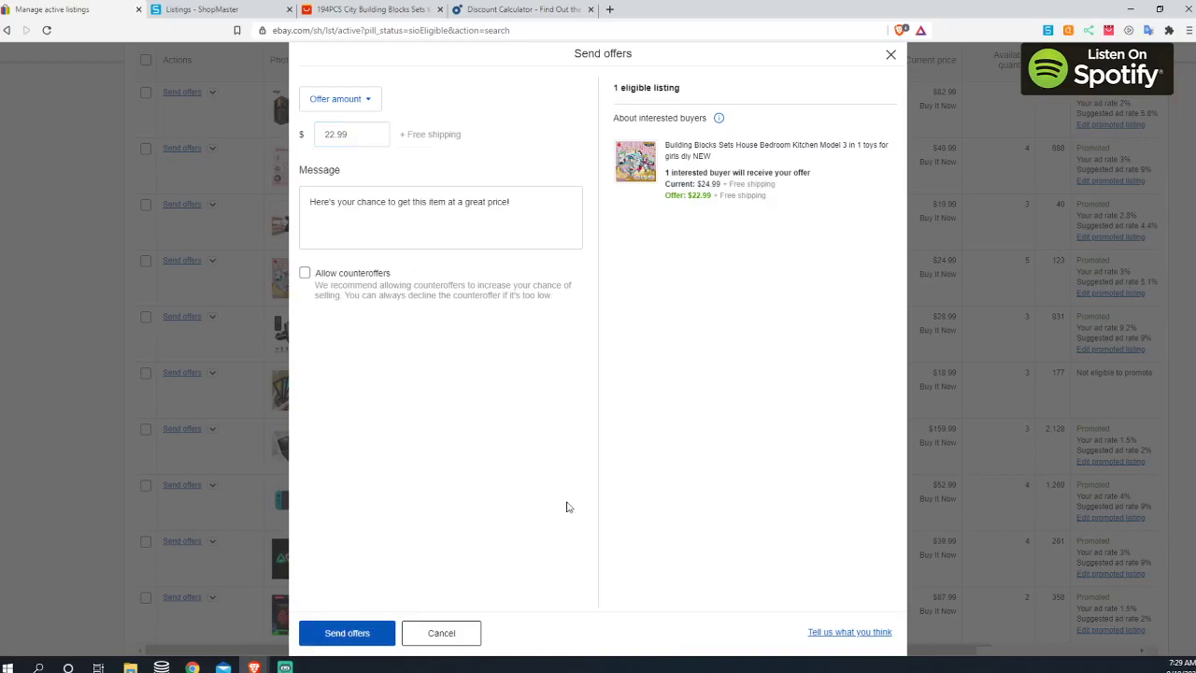
{"action": "left_click", "coordinate": [333, 633]}
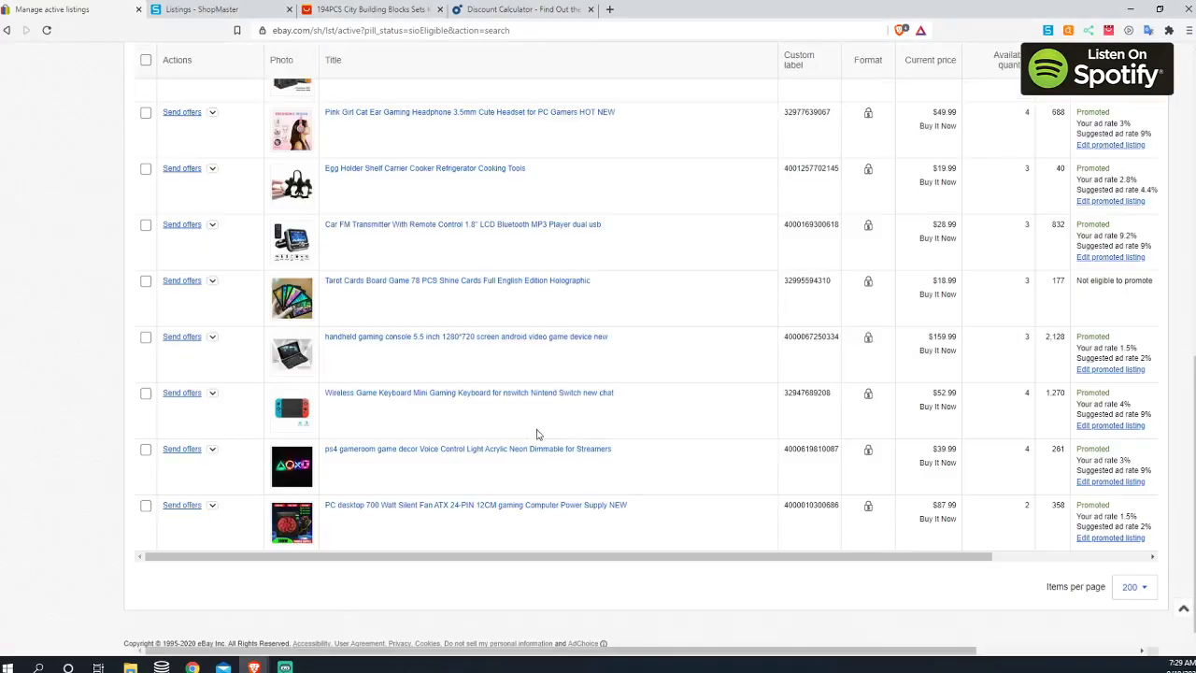
{"action": "scroll", "coordinate": [523, 402], "scroll_direction": "up", "scroll_amount": 1}
{"action": "scroll", "coordinate": [335, 403], "scroll_direction": "up", "scroll_amount": 5}
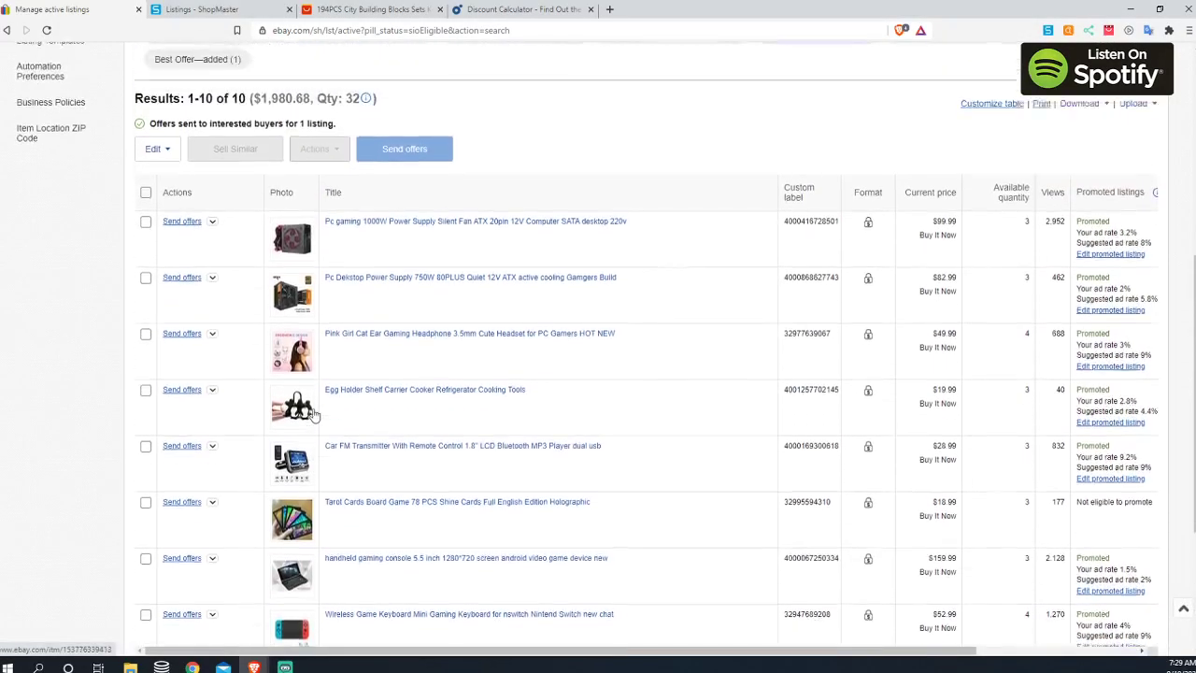
{"action": "scroll", "coordinate": [174, 335], "scroll_direction": "down", "scroll_amount": 5}
{"action": "scroll", "coordinate": [174, 336], "scroll_direction": "down", "scroll_amount": 2}
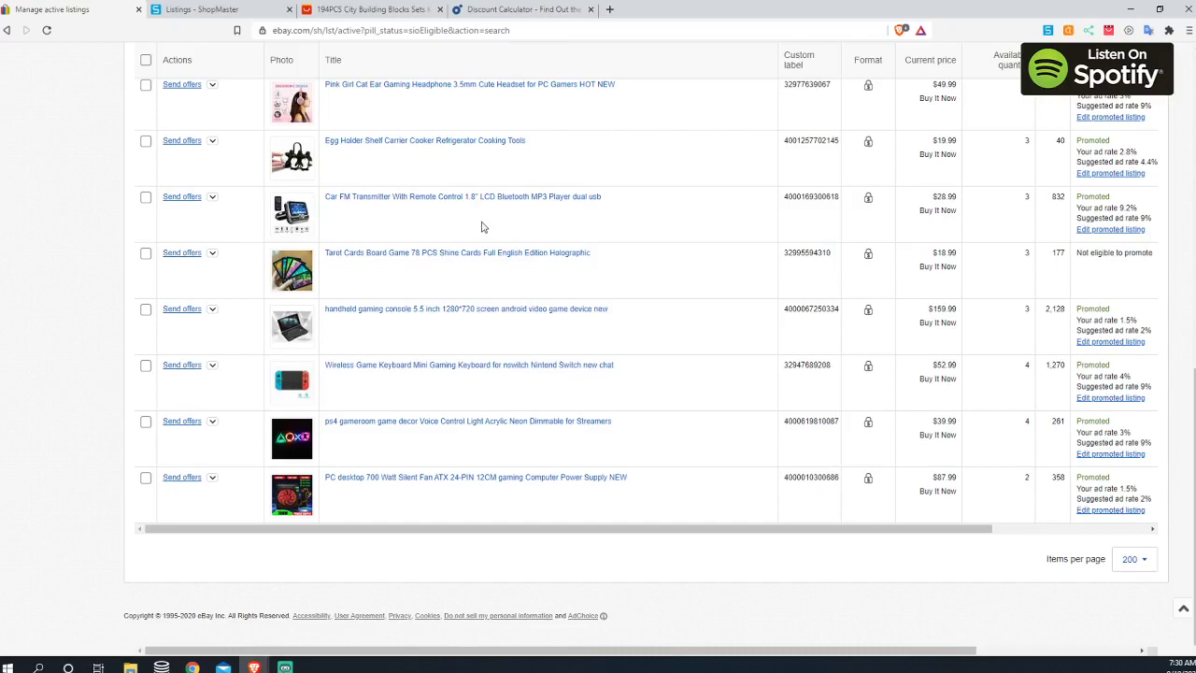
Step: Filter the active listings to those whose item specifics are required soon and look over the list
{"action": "scroll", "coordinate": [558, 243], "scroll_direction": "up", "scroll_amount": 4}
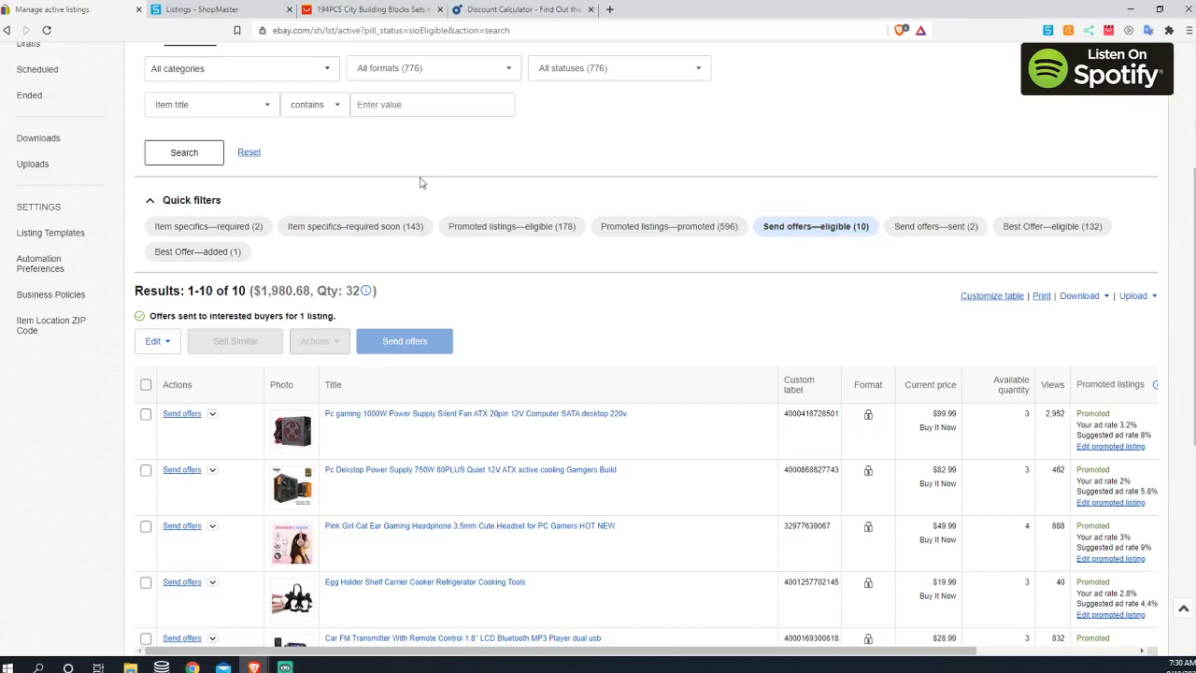
{"action": "left_click", "coordinate": [327, 232]}
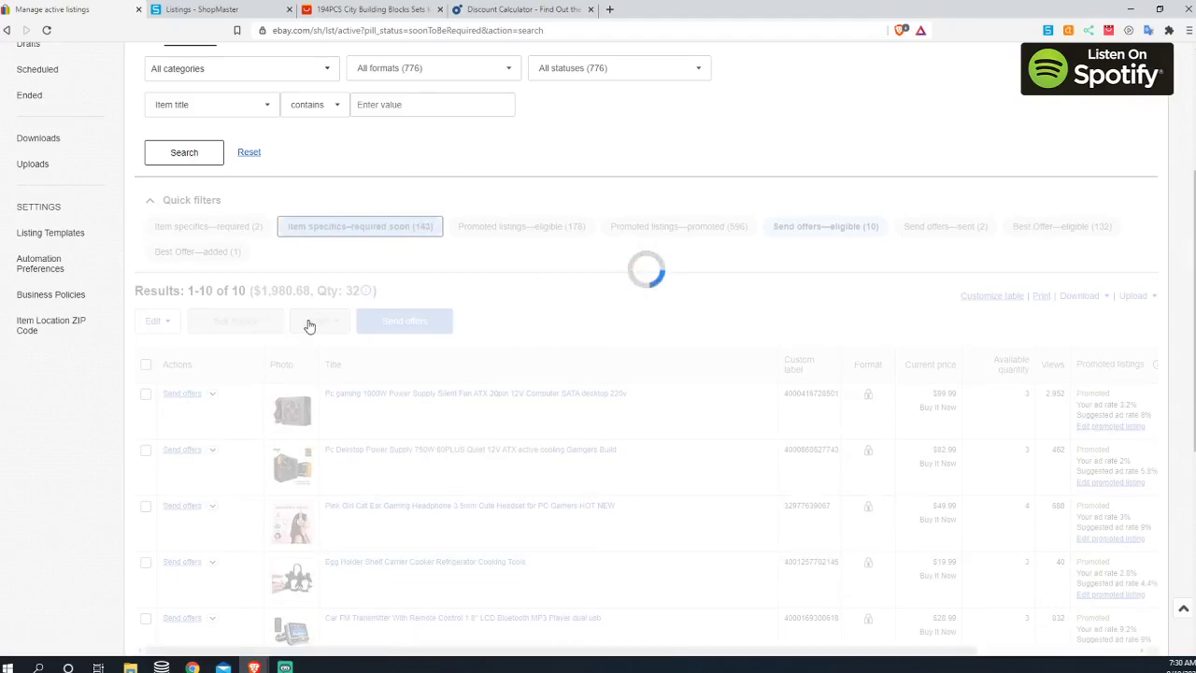
{"action": "scroll", "coordinate": [309, 324], "scroll_direction": "down", "scroll_amount": 2}
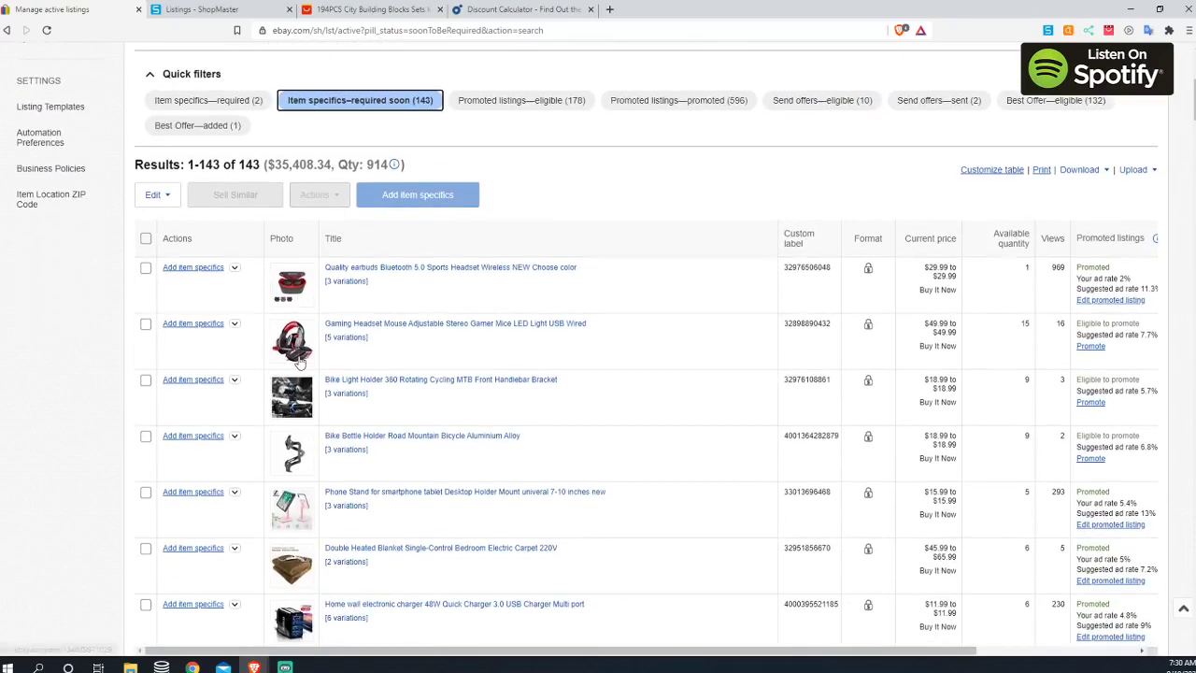
{"action": "scroll", "coordinate": [169, 160], "scroll_direction": "up", "scroll_amount": 1}
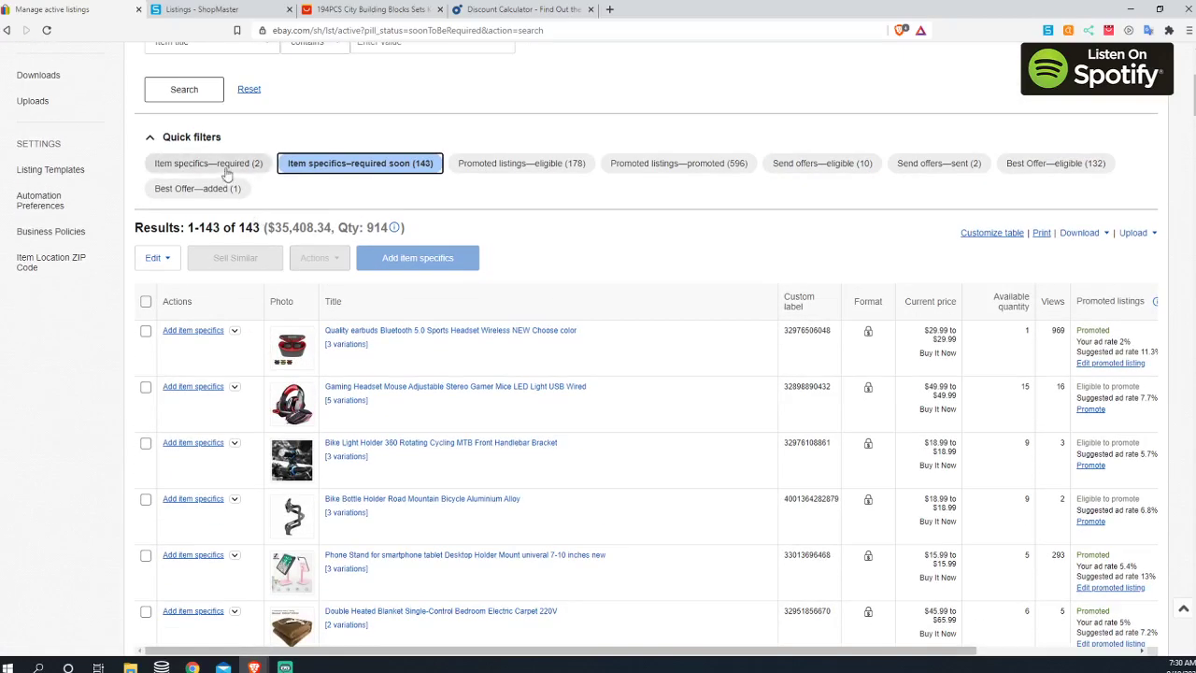
{"action": "scroll", "coordinate": [342, 352], "scroll_direction": "down", "scroll_amount": 1}
{"action": "scroll", "coordinate": [568, 392], "scroll_direction": "down", "scroll_amount": 2}
{"action": "scroll", "coordinate": [483, 436], "scroll_direction": "up", "scroll_amount": 2}
{"action": "scroll", "coordinate": [441, 430], "scroll_direction": "up", "scroll_amount": 1}
Step: Review the item specifics of the Quality earbuds Bluetooth 5.0 listing and briefly check the open supplier page before returning to eBay
{"action": "left_click", "coordinate": [193, 268]}
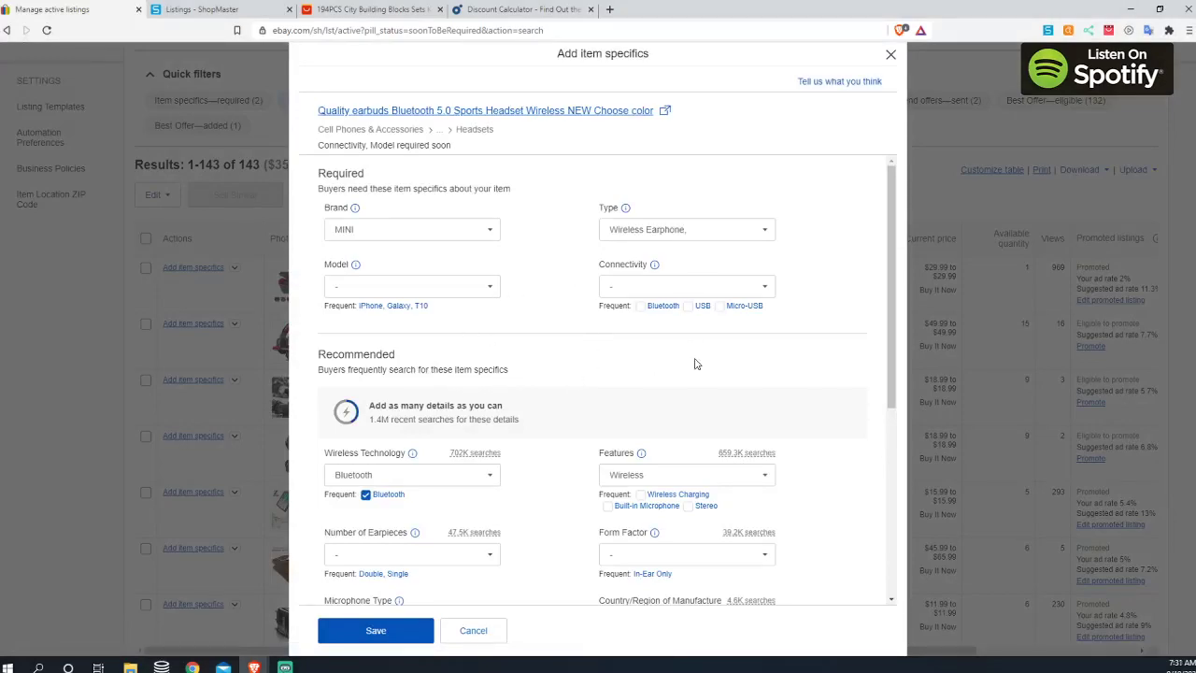
{"action": "scroll", "coordinate": [652, 400], "scroll_direction": "down", "scroll_amount": 1}
{"action": "scroll", "coordinate": [652, 401], "scroll_direction": "up", "scroll_amount": 1}
{"action": "left_click", "coordinate": [252, 14]}
{"action": "scroll", "coordinate": [708, 368], "scroll_direction": "up", "scroll_amount": 6}
{"action": "scroll", "coordinate": [962, 435], "scroll_direction": "down", "scroll_amount": 1}
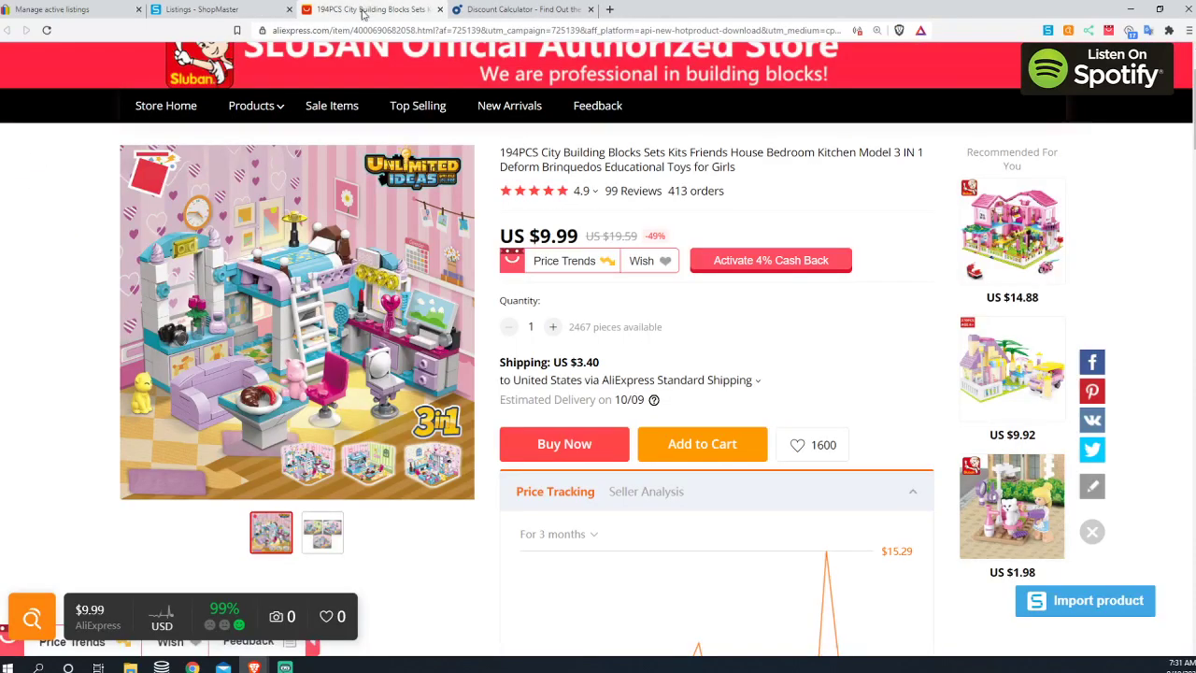
{"action": "left_click", "coordinate": [365, 9]}
{"action": "left_click", "coordinate": [101, 13]}
{"action": "scroll", "coordinate": [521, 347], "scroll_direction": "down", "scroll_amount": 4}
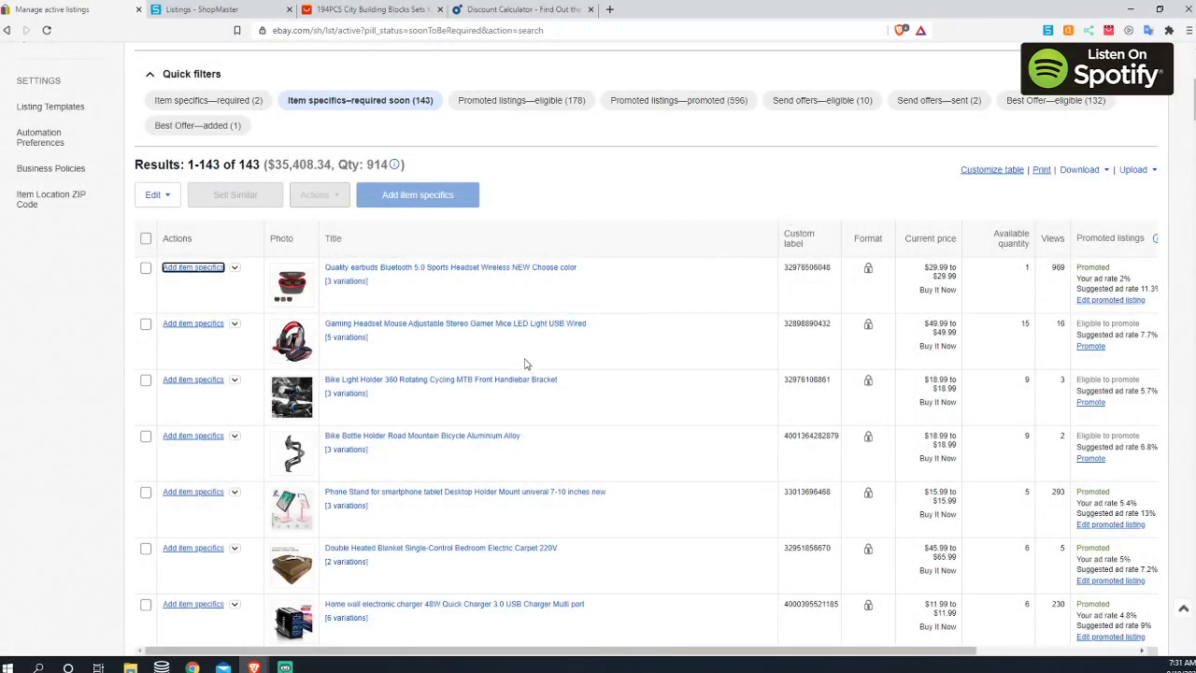
Step: Show all active listings without a quick filter and bring the first listings with their promotion details into view
{"action": "scroll", "coordinate": [528, 365], "scroll_direction": "up", "scroll_amount": 1}
{"action": "scroll", "coordinate": [575, 350], "scroll_direction": "up", "scroll_amount": 3}
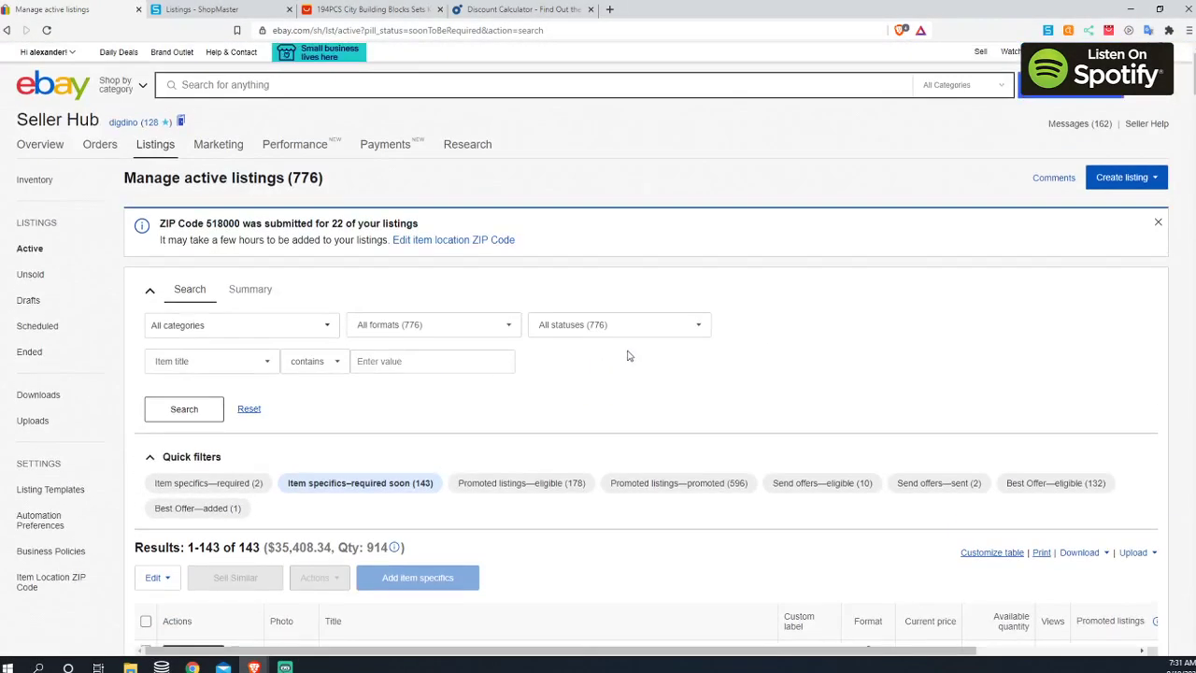
{"action": "scroll", "coordinate": [627, 349], "scroll_direction": "down", "scroll_amount": 3}
{"action": "scroll", "coordinate": [598, 401], "scroll_direction": "up", "scroll_amount": 2}
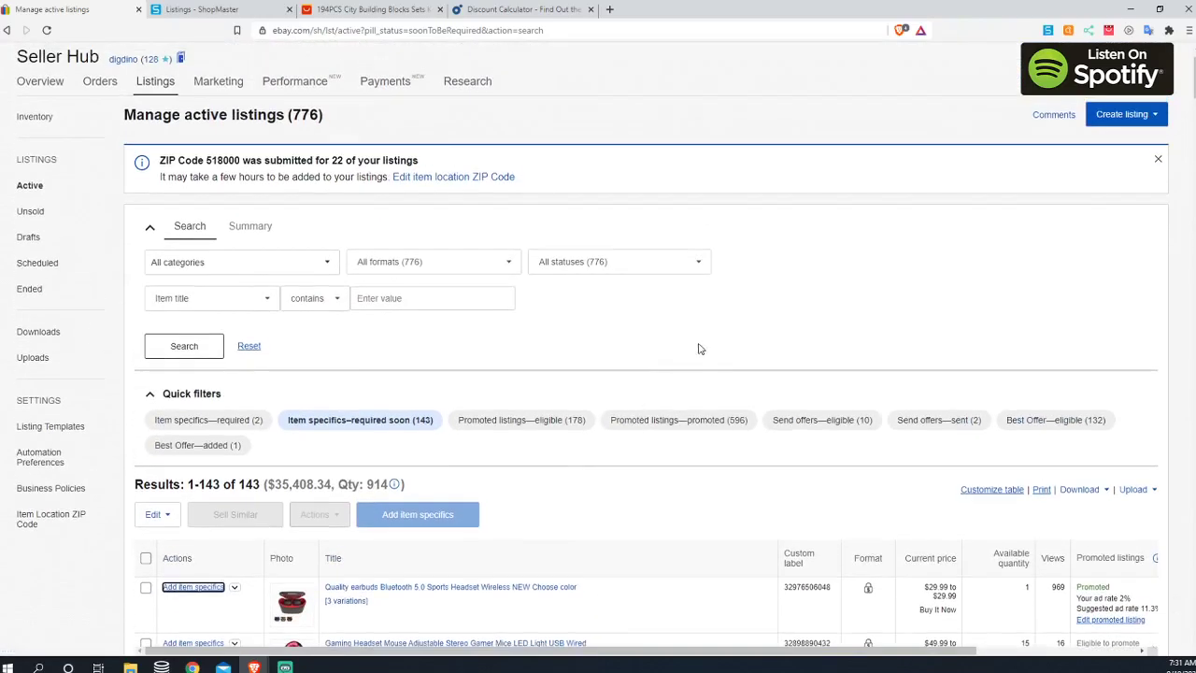
{"action": "scroll", "coordinate": [699, 347], "scroll_direction": "down", "scroll_amount": 2}
{"action": "scroll", "coordinate": [654, 327], "scroll_direction": "up", "scroll_amount": 3}
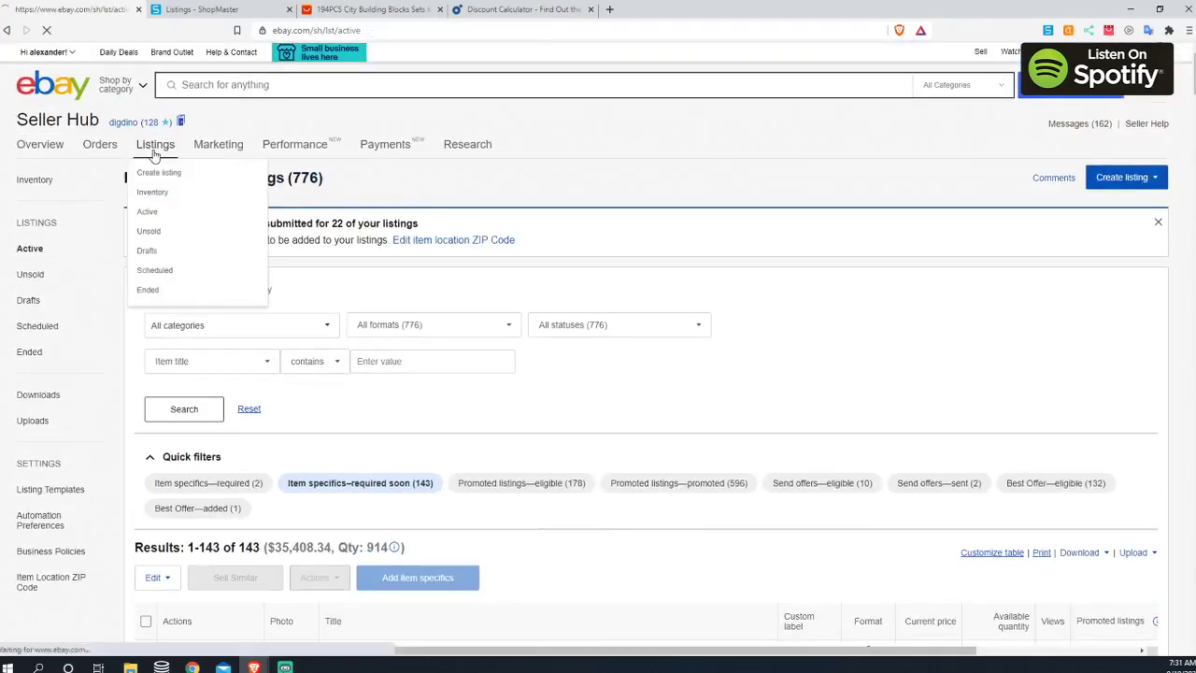
{"action": "left_click", "coordinate": [156, 153]}
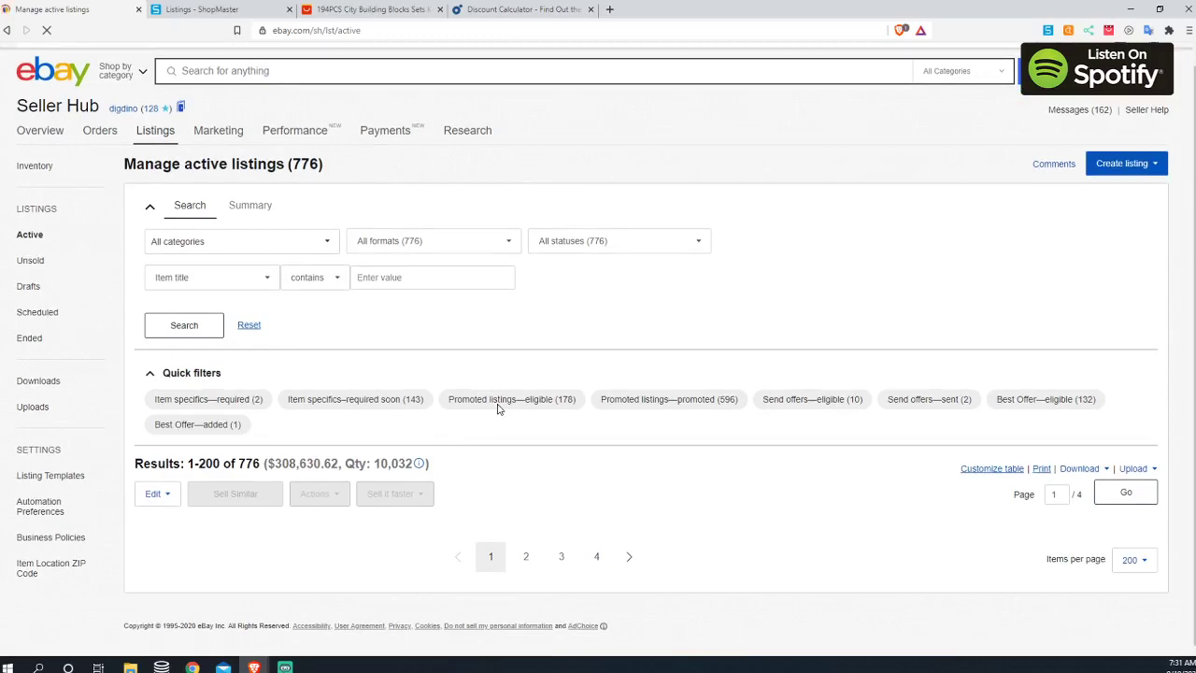
{"action": "scroll", "coordinate": [533, 411], "scroll_direction": "down", "scroll_amount": 2}
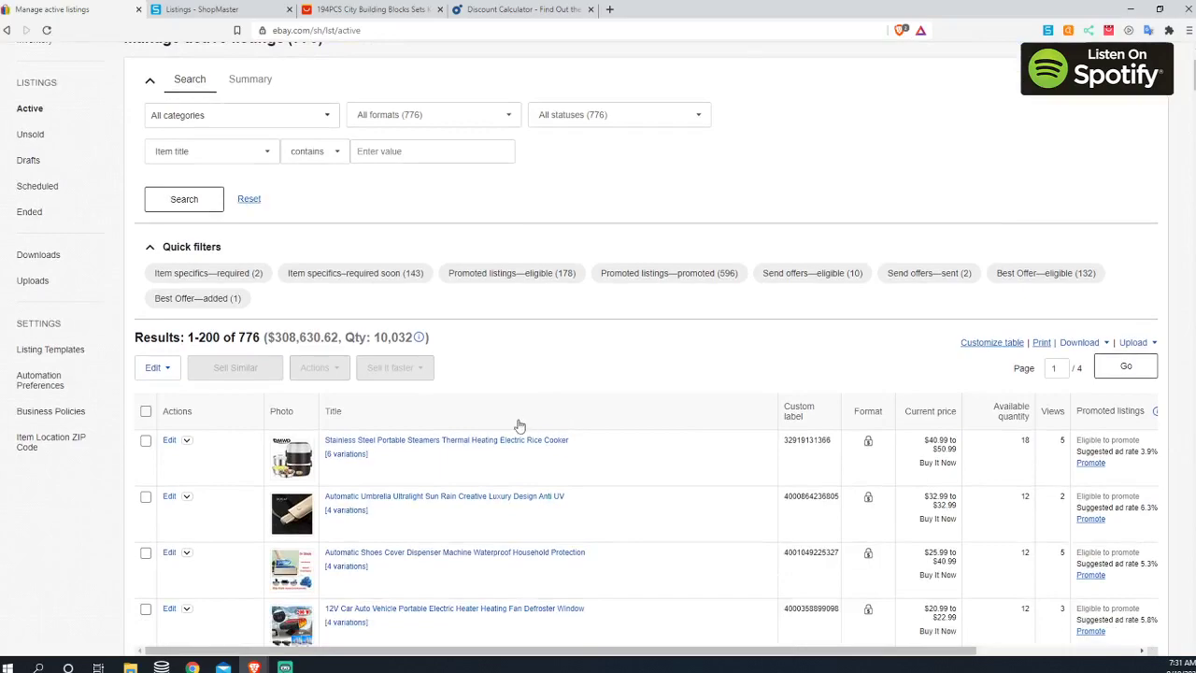
{"action": "scroll", "coordinate": [748, 402], "scroll_direction": "down", "scroll_amount": 1}
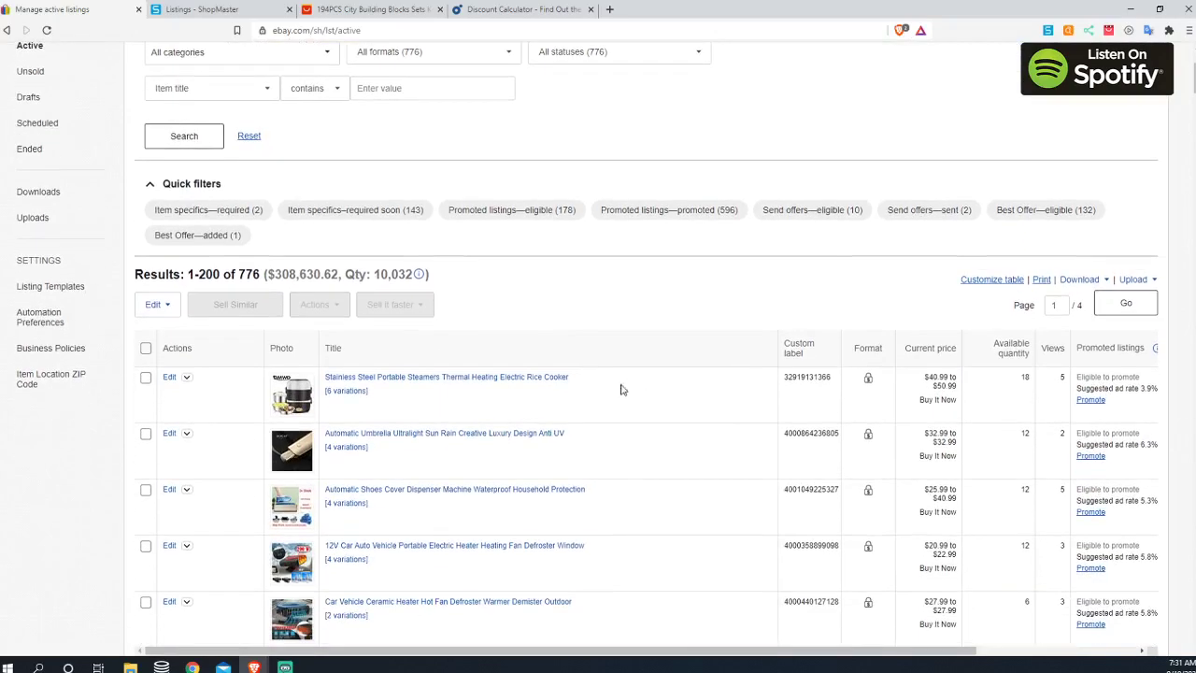
{"action": "scroll", "coordinate": [652, 396], "scroll_direction": "down", "scroll_amount": 1}
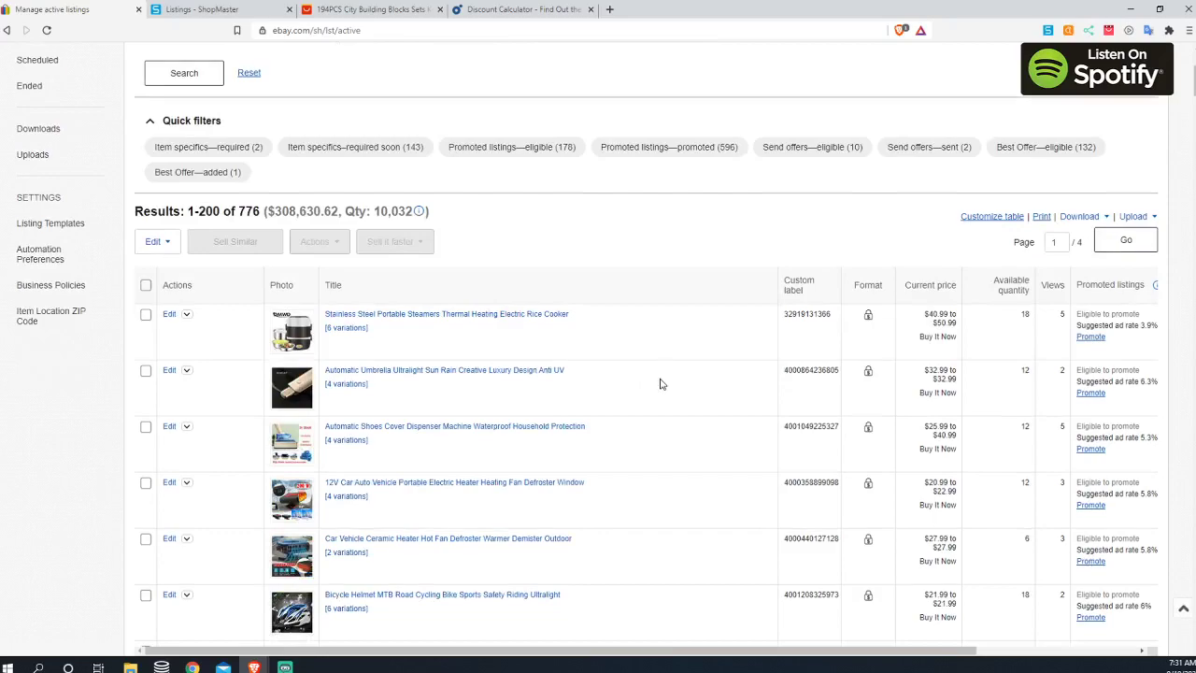
{"action": "scroll", "coordinate": [688, 416], "scroll_direction": "down", "scroll_amount": 1}
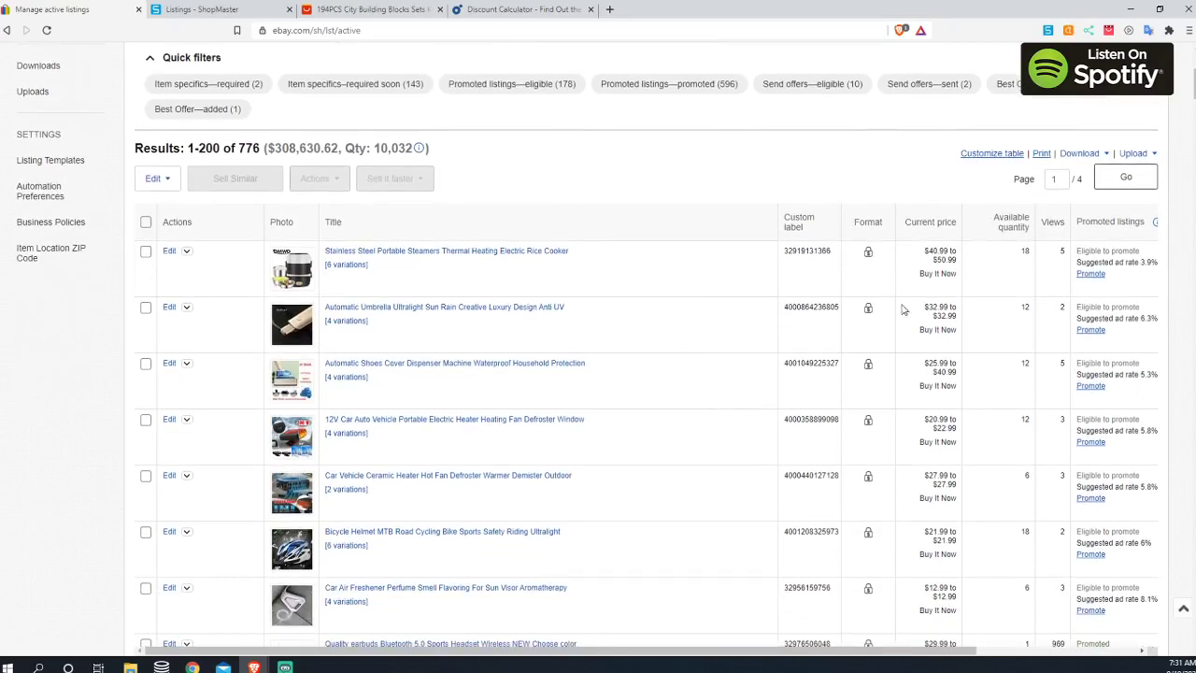
Step: Examine the suggested ad rate and resulting ad fee for the Stainless Steel Portable Steamers Electric Rice Cooker listing without promoting it
{"action": "left_click", "coordinate": [1091, 273]}
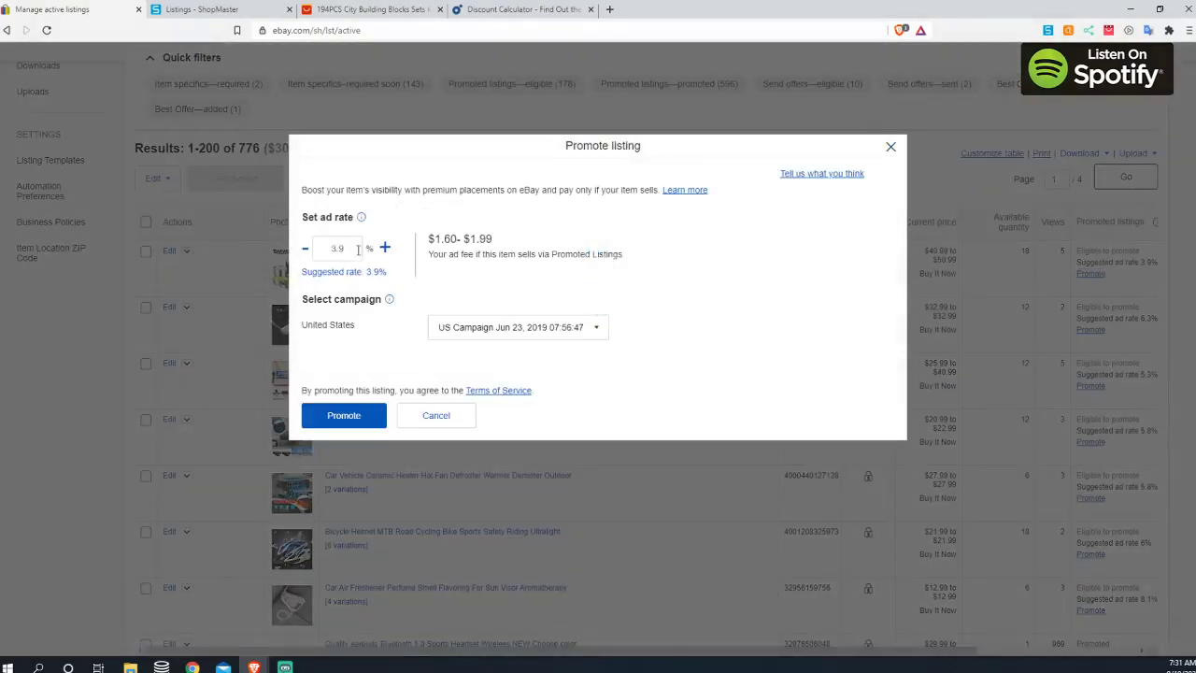
{"action": "left_click_drag", "start_coordinate": [436, 239], "coordinate": [470, 240]}
{"action": "left_click", "coordinate": [487, 239]}
{"action": "left_click_drag", "start_coordinate": [524, 253], "coordinate": [414, 248]}
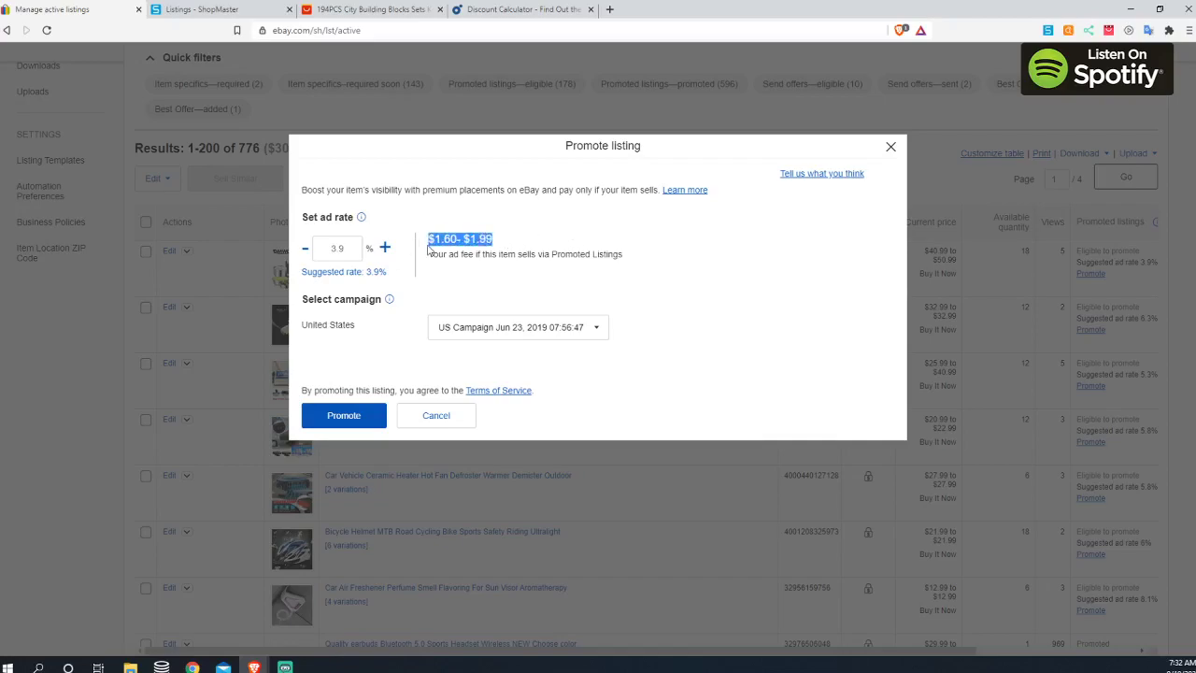
{"action": "left_click", "coordinate": [513, 232]}
{"action": "left_click_drag", "start_coordinate": [513, 232], "coordinate": [428, 245]}
{"action": "left_click", "coordinate": [428, 245]}
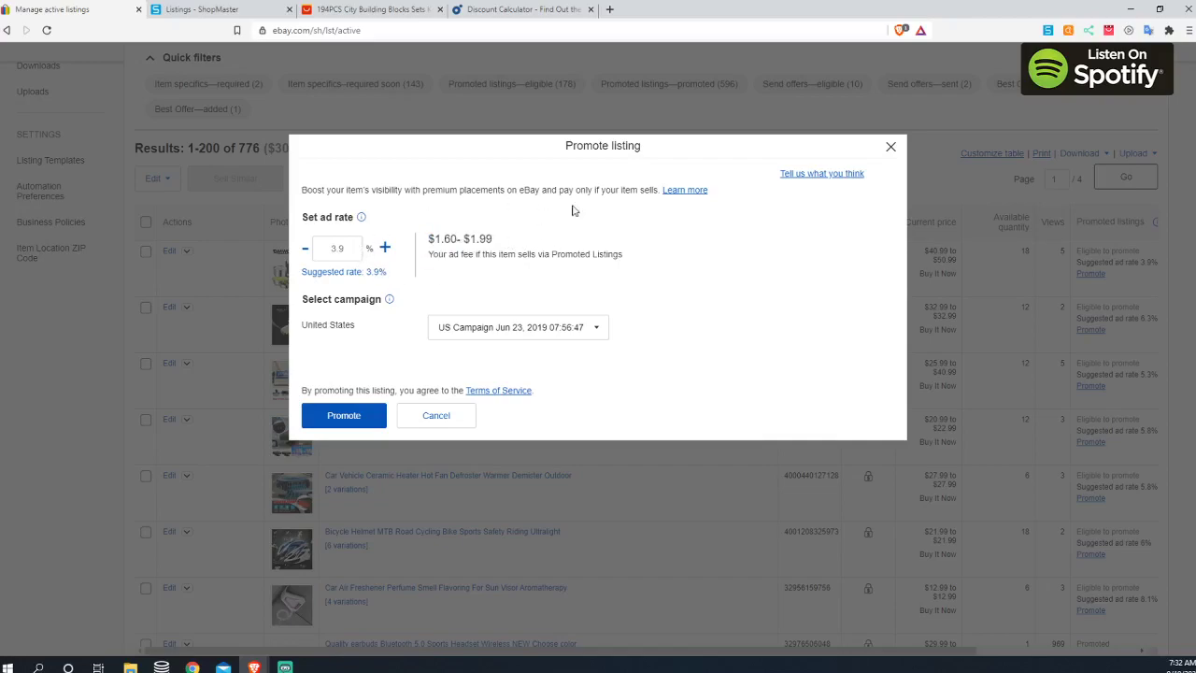
{"action": "left_click", "coordinate": [890, 147]}
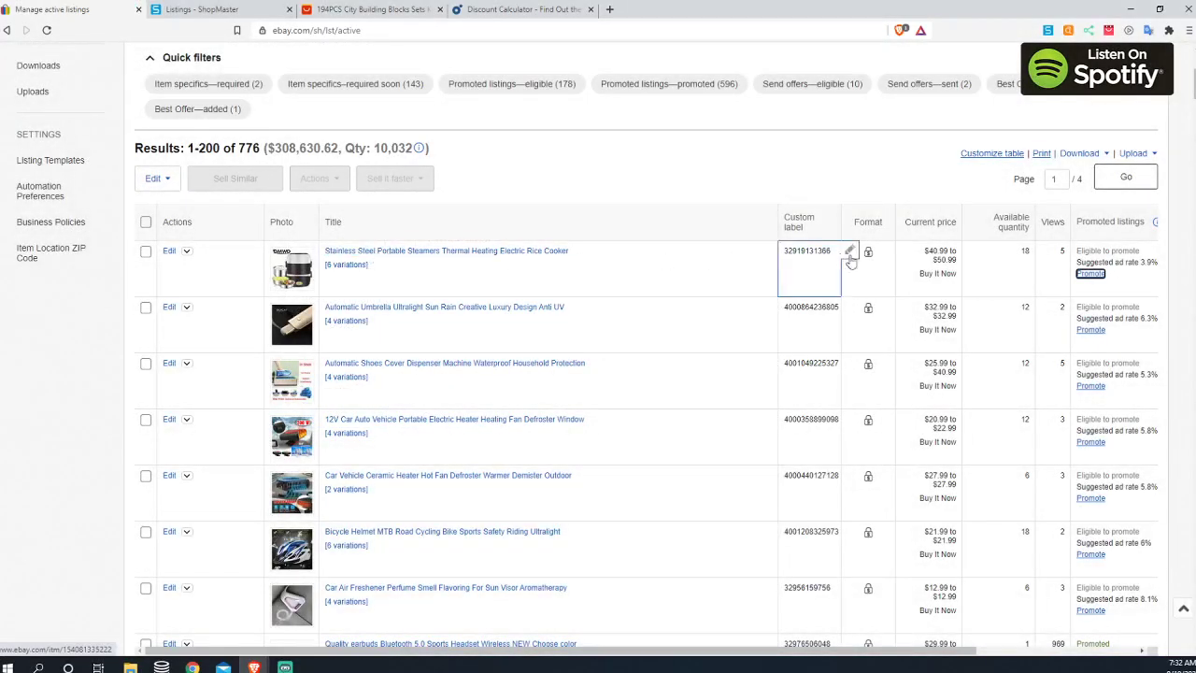
Step: Reopen the promotion settings of the Electric Rice Cooker listing and set its ad rate to 2%
{"action": "left_click", "coordinate": [1091, 274]}
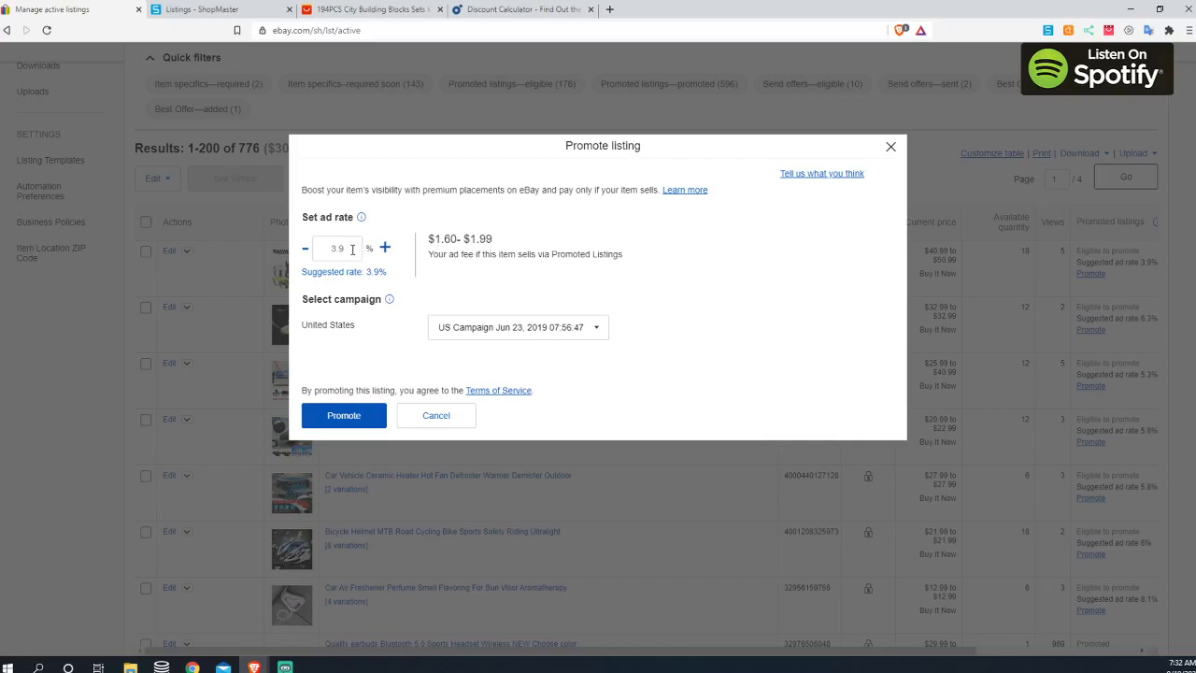
{"action": "left_click_drag", "start_coordinate": [348, 249], "coordinate": [315, 250]}
{"action": "type", "text": "2"}
{"action": "left_click", "coordinate": [425, 276]}
Step: Try a higher ad rate, bring it back down to 2%, and promote the rice cooker listing in US Campaign Jun 23, 2019 07:56:47
{"action": "left_click", "coordinate": [385, 248]}
{"action": "left_click", "coordinate": [385, 248]}
{"action": "left_click", "coordinate": [385, 247]}
{"action": "left_click", "coordinate": [385, 247]}
{"action": "left_click", "coordinate": [385, 247]}
{"action": "left_click", "coordinate": [385, 247]}
{"action": "left_click", "coordinate": [385, 248]}
{"action": "left_click", "coordinate": [385, 248]}
{"action": "left_click", "coordinate": [305, 250]}
{"action": "left_click", "coordinate": [305, 249]}
{"action": "left_click", "coordinate": [305, 249]}
{"action": "left_click", "coordinate": [304, 249]}
{"action": "left_click", "coordinate": [305, 249]}
{"action": "left_click", "coordinate": [305, 250]}
{"action": "left_click", "coordinate": [305, 249]}
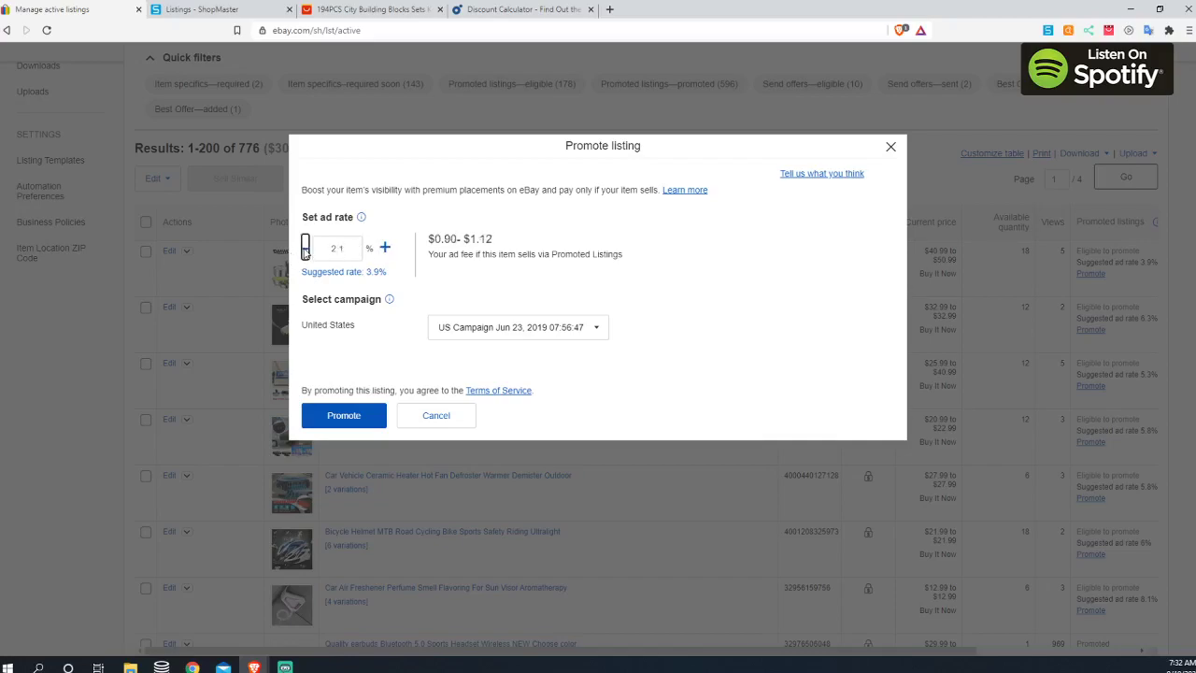
{"action": "left_click", "coordinate": [359, 412]}
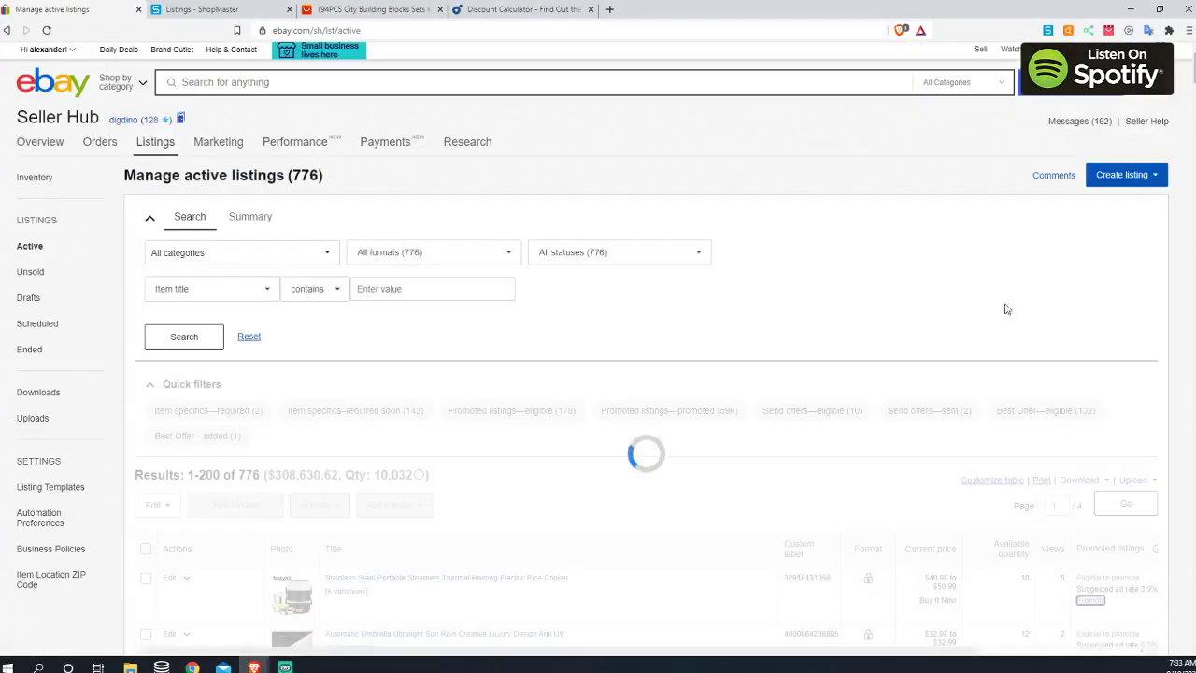
Step: Review the rice cooker's promoted status and the suggested ad rates of the other eligible listings
{"action": "scroll", "coordinate": [902, 483], "scroll_direction": "down", "scroll_amount": 1}
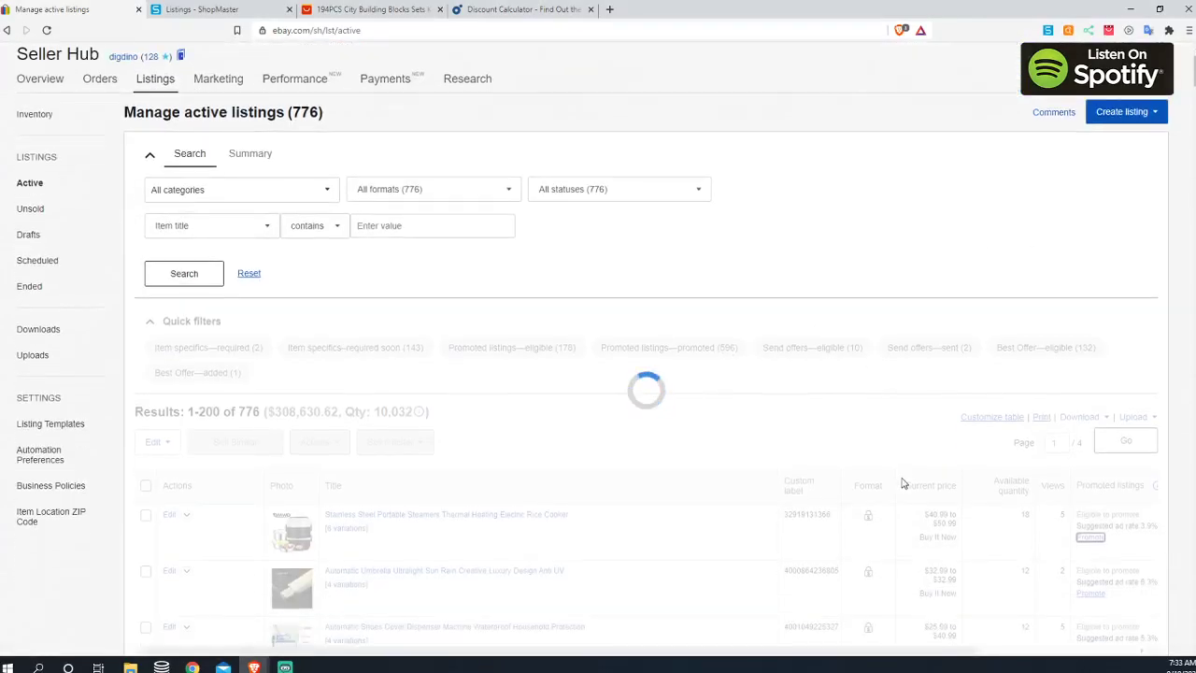
{"action": "scroll", "coordinate": [916, 477], "scroll_direction": "down", "scroll_amount": 3}
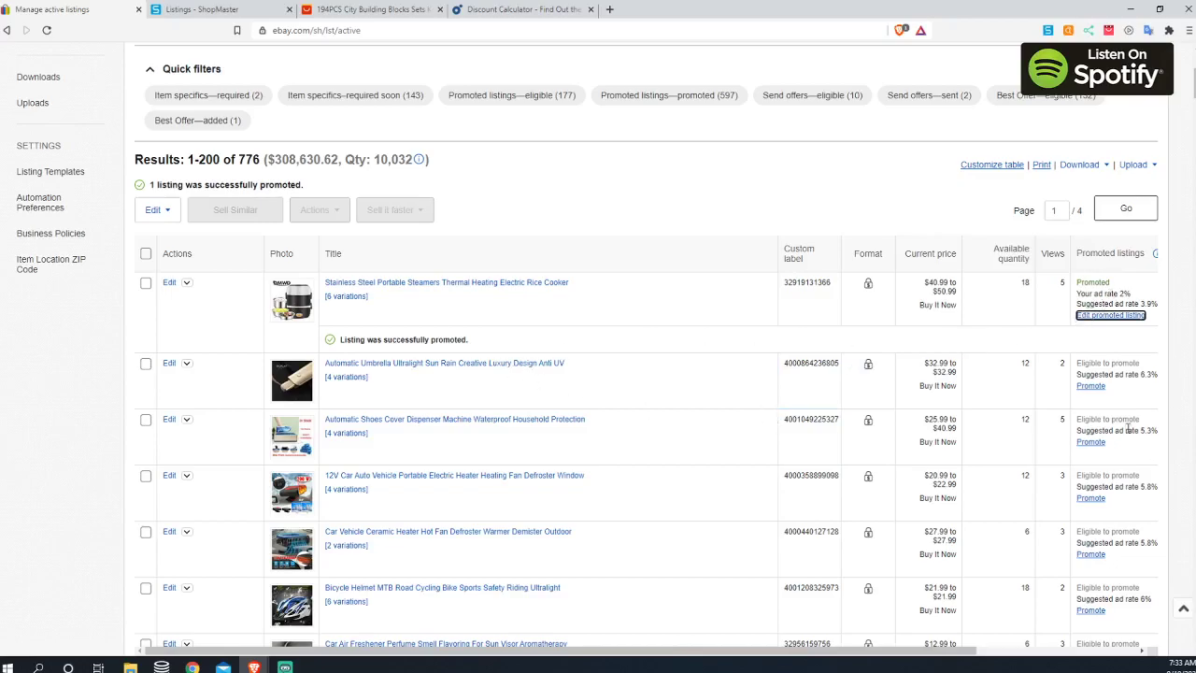
{"action": "scroll", "coordinate": [1112, 435], "scroll_direction": "down", "scroll_amount": 1}
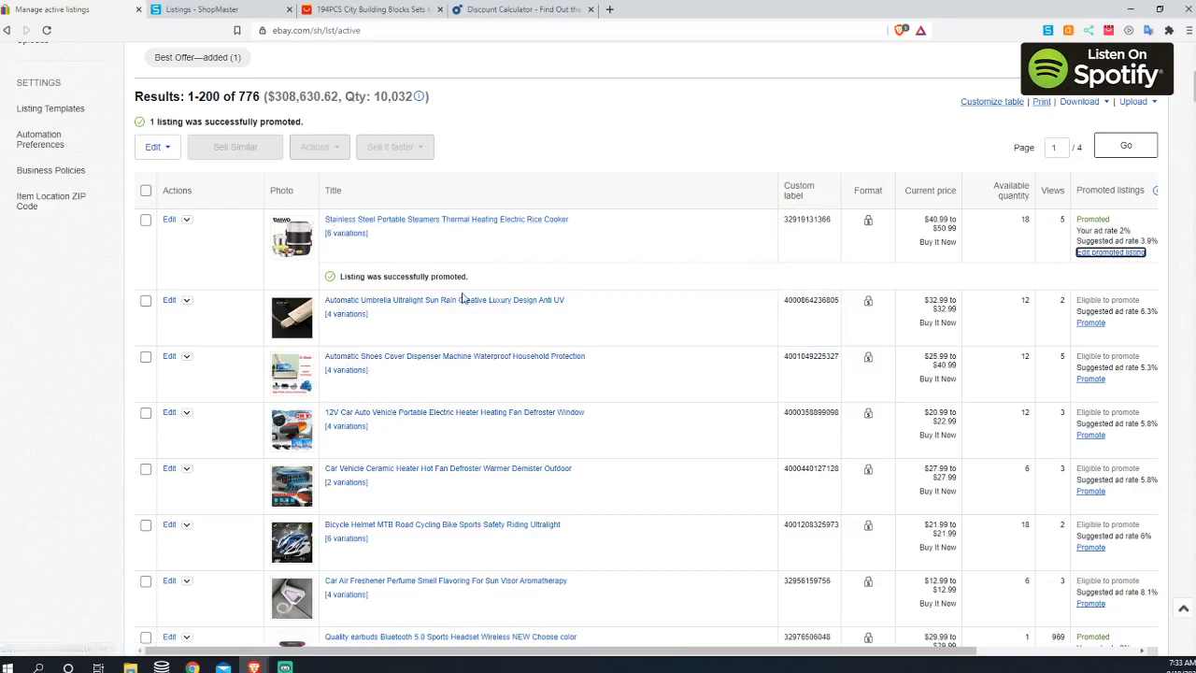
{"action": "scroll", "coordinate": [425, 453], "scroll_direction": "down", "scroll_amount": 2}
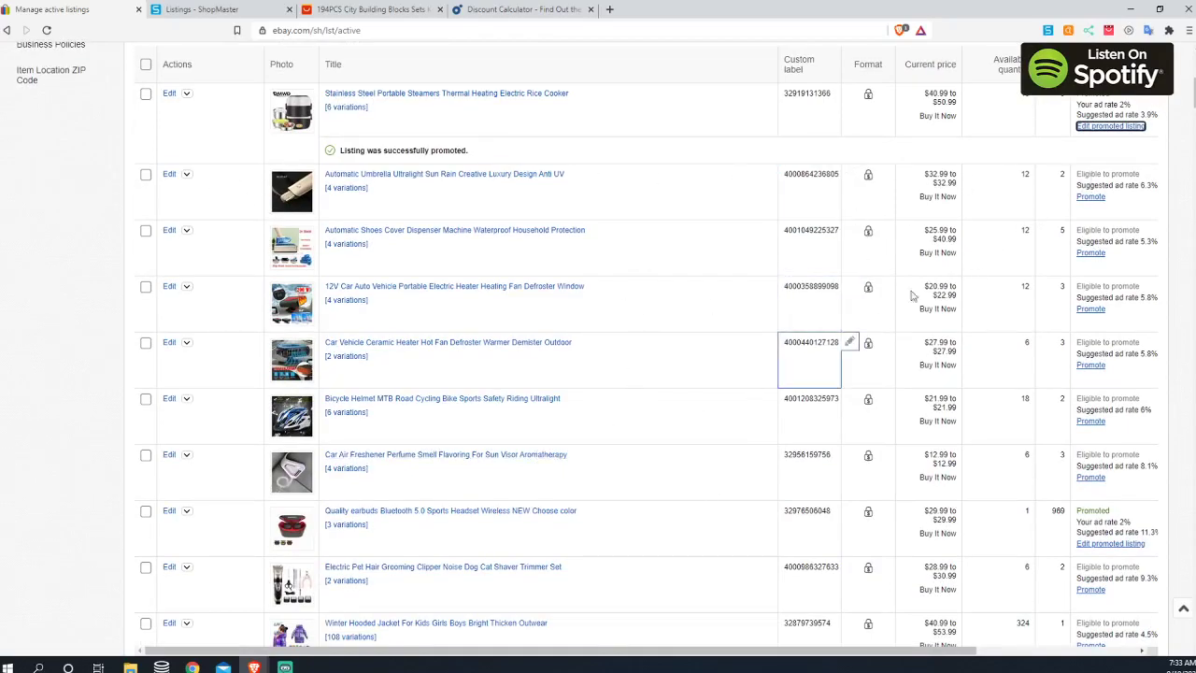
{"action": "scroll", "coordinate": [963, 329], "scroll_direction": "up", "scroll_amount": 2}
{"action": "scroll", "coordinate": [672, 477], "scroll_direction": "down", "scroll_amount": 1}
{"action": "scroll", "coordinate": [553, 454], "scroll_direction": "up", "scroll_amount": 1}
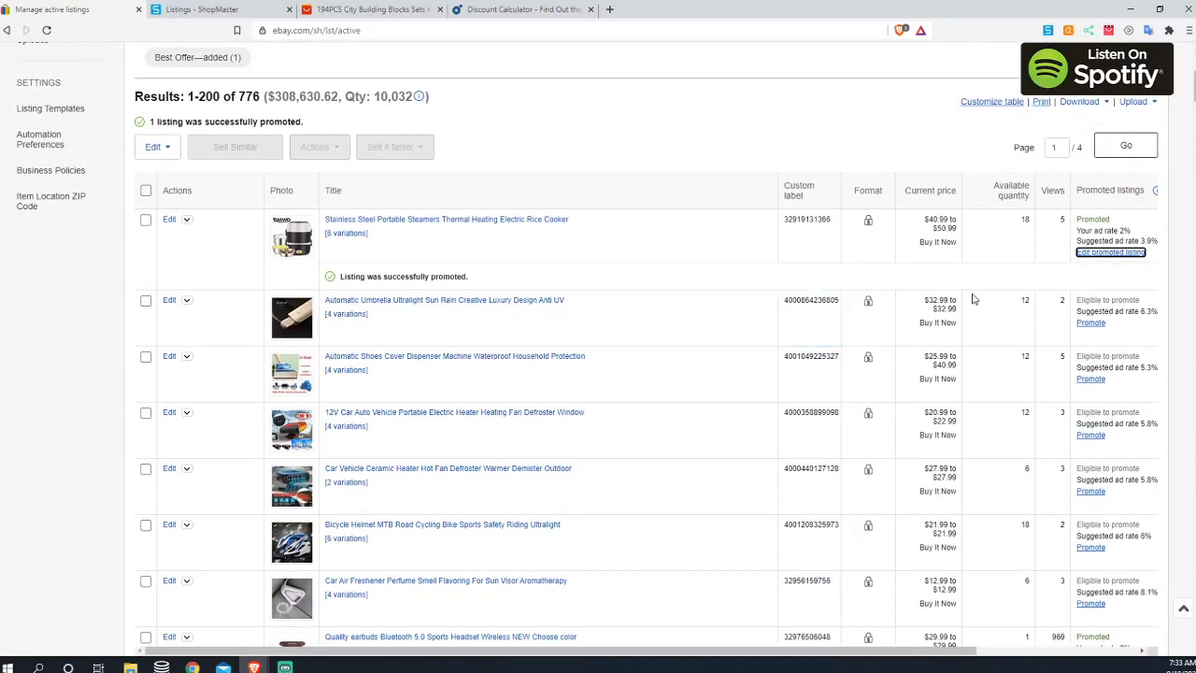
{"action": "scroll", "coordinate": [510, 411], "scroll_direction": "up", "scroll_amount": 1}
{"action": "scroll", "coordinate": [500, 422], "scroll_direction": "down", "scroll_amount": 1}
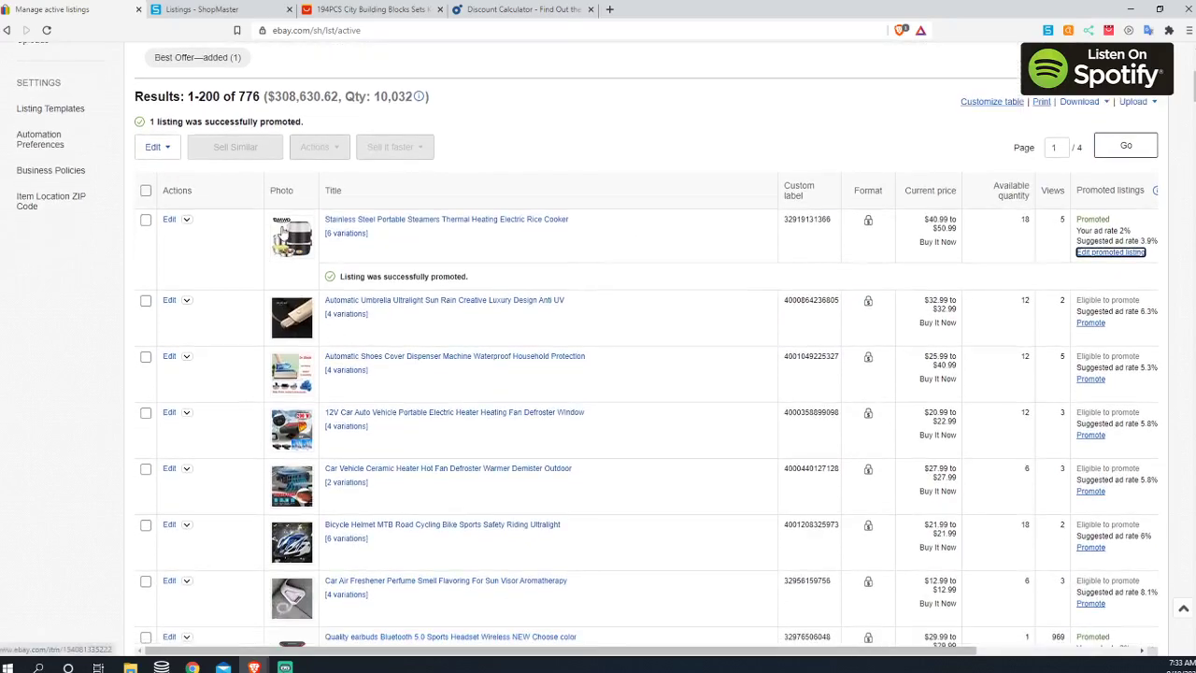
Step: Open the Electric Rice Cooker listing for revision, accept all suggested item specifics, and look over its details, variations and photos
{"action": "left_click", "coordinate": [169, 220]}
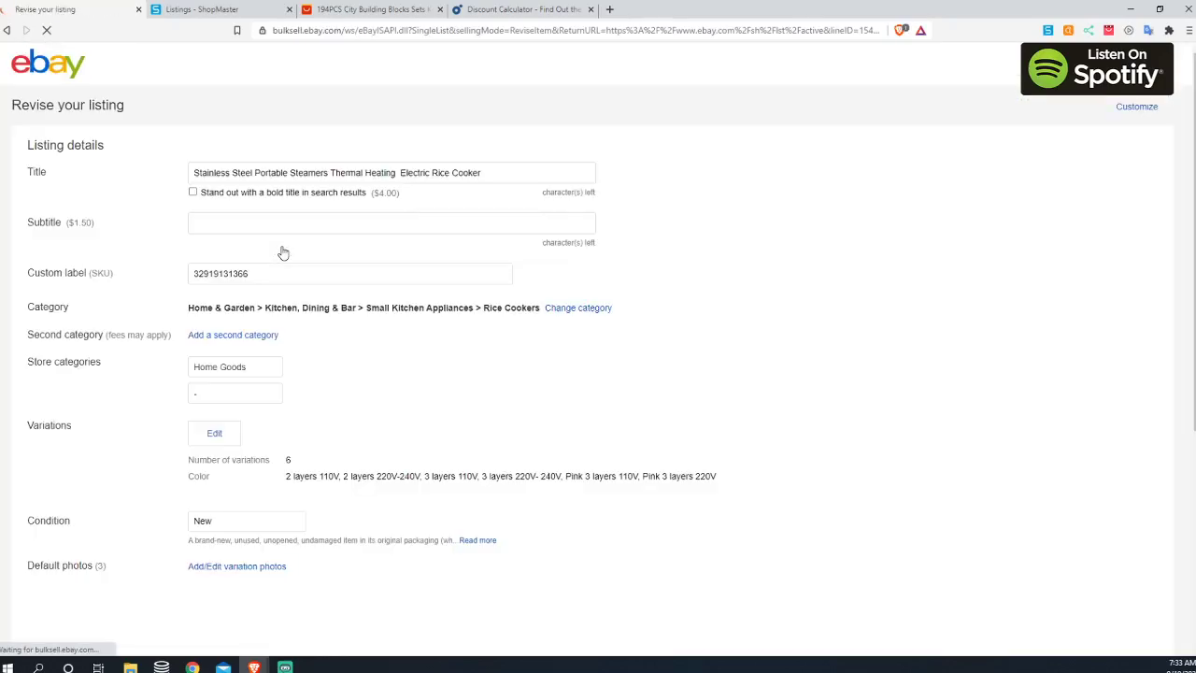
{"action": "scroll", "coordinate": [159, 411], "scroll_direction": "down", "scroll_amount": 5}
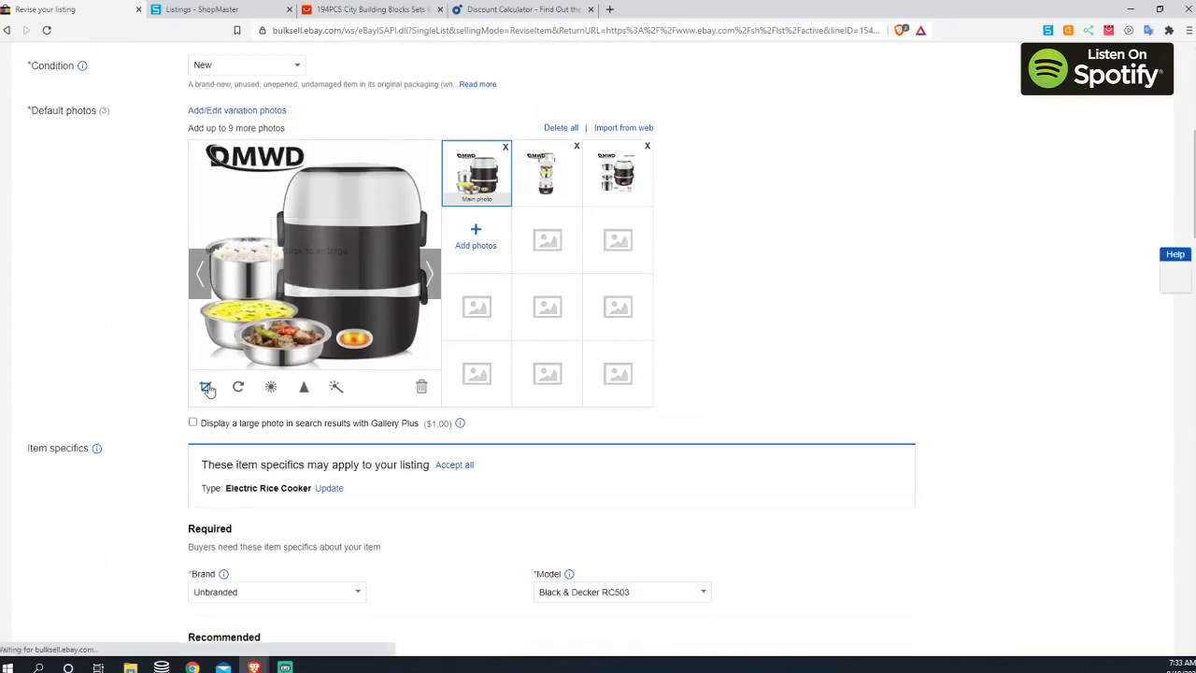
{"action": "scroll", "coordinate": [192, 478], "scroll_direction": "down", "scroll_amount": 1}
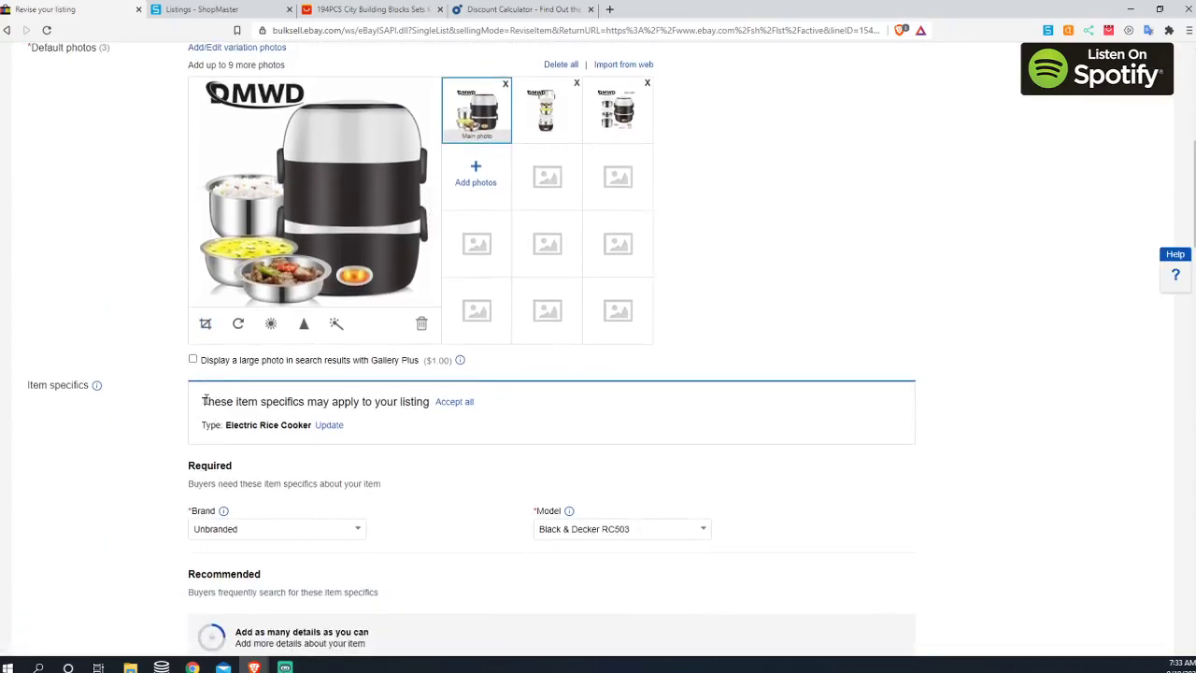
{"action": "left_click_drag", "start_coordinate": [203, 401], "coordinate": [425, 405]}
{"action": "left_click", "coordinate": [455, 401]}
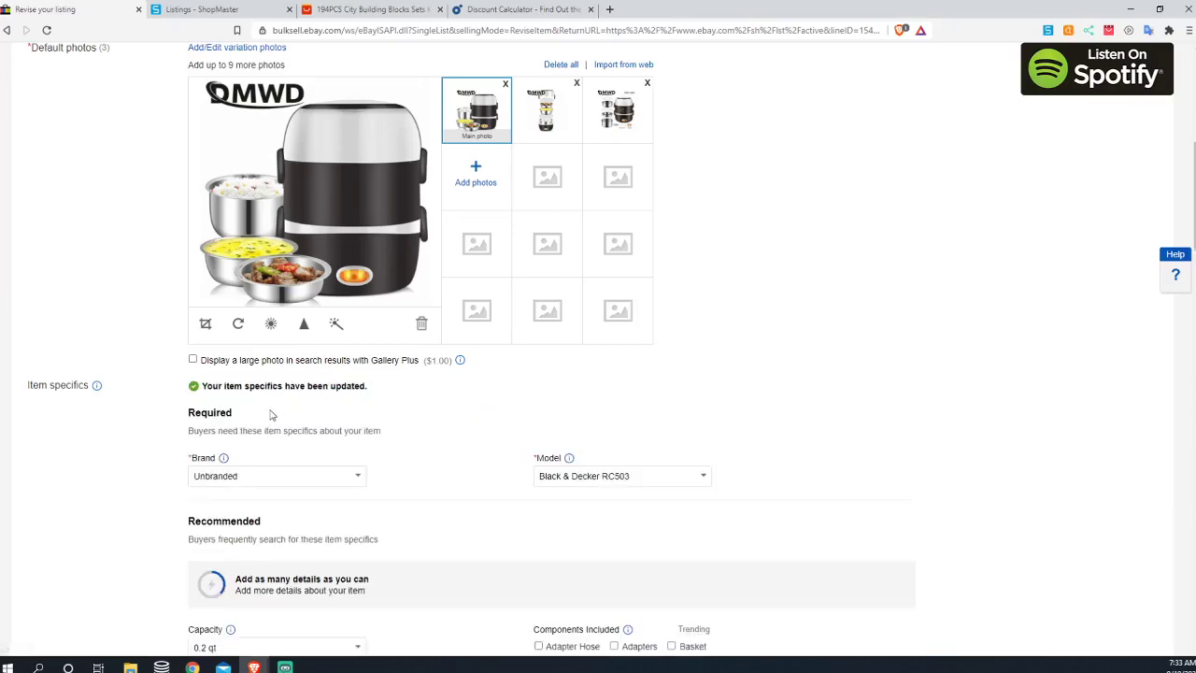
{"action": "scroll", "coordinate": [343, 461], "scroll_direction": "up", "scroll_amount": 2}
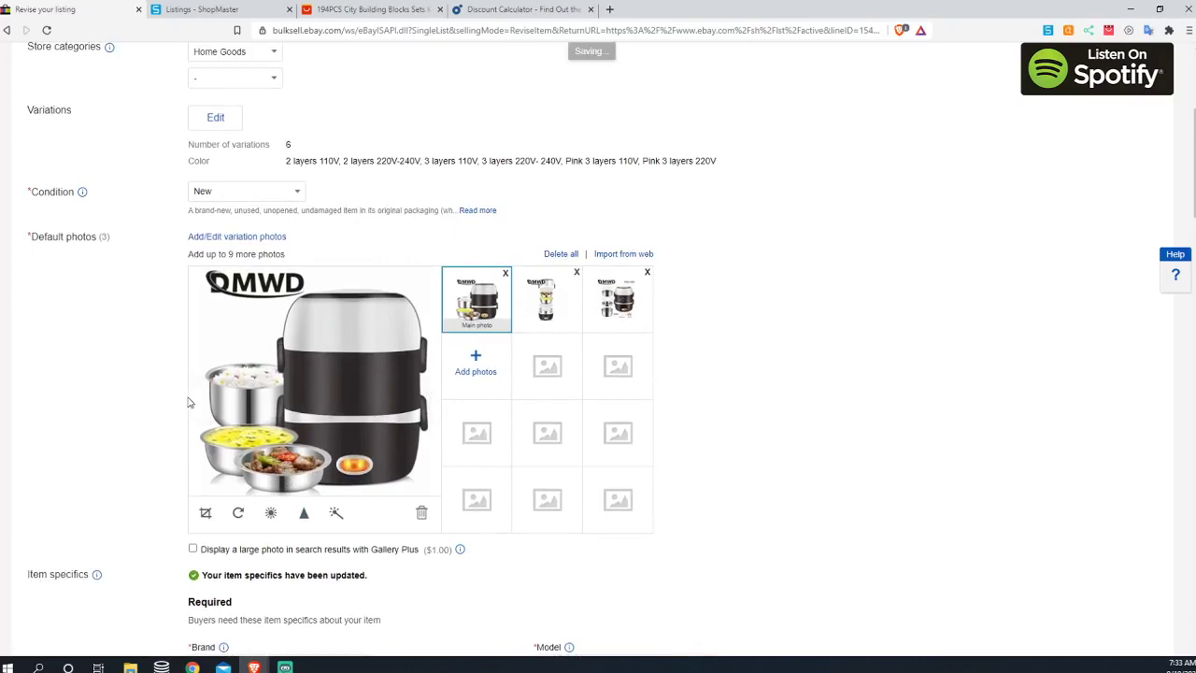
{"action": "scroll", "coordinate": [168, 393], "scroll_direction": "up", "scroll_amount": 2}
{"action": "scroll", "coordinate": [205, 335], "scroll_direction": "up", "scroll_amount": 2}
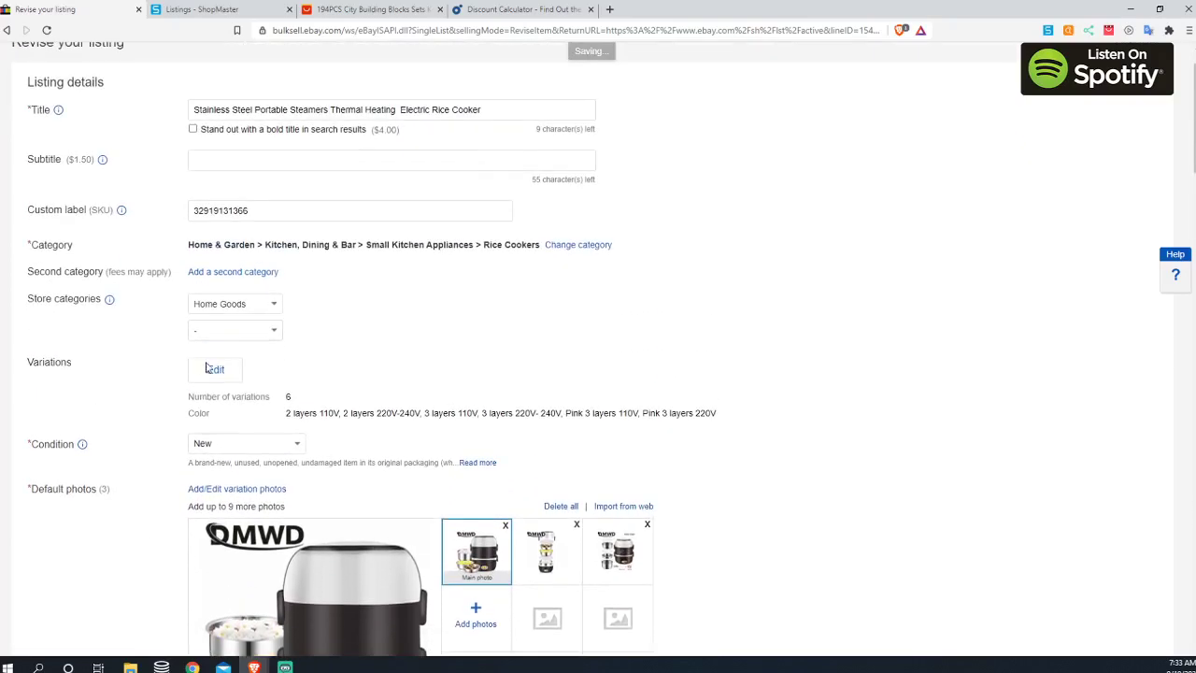
{"action": "scroll", "coordinate": [158, 501], "scroll_direction": "down", "scroll_amount": 5}
{"action": "scroll", "coordinate": [221, 487], "scroll_direction": "up", "scroll_amount": 2}
{"action": "scroll", "coordinate": [222, 487], "scroll_direction": "up", "scroll_amount": 4}
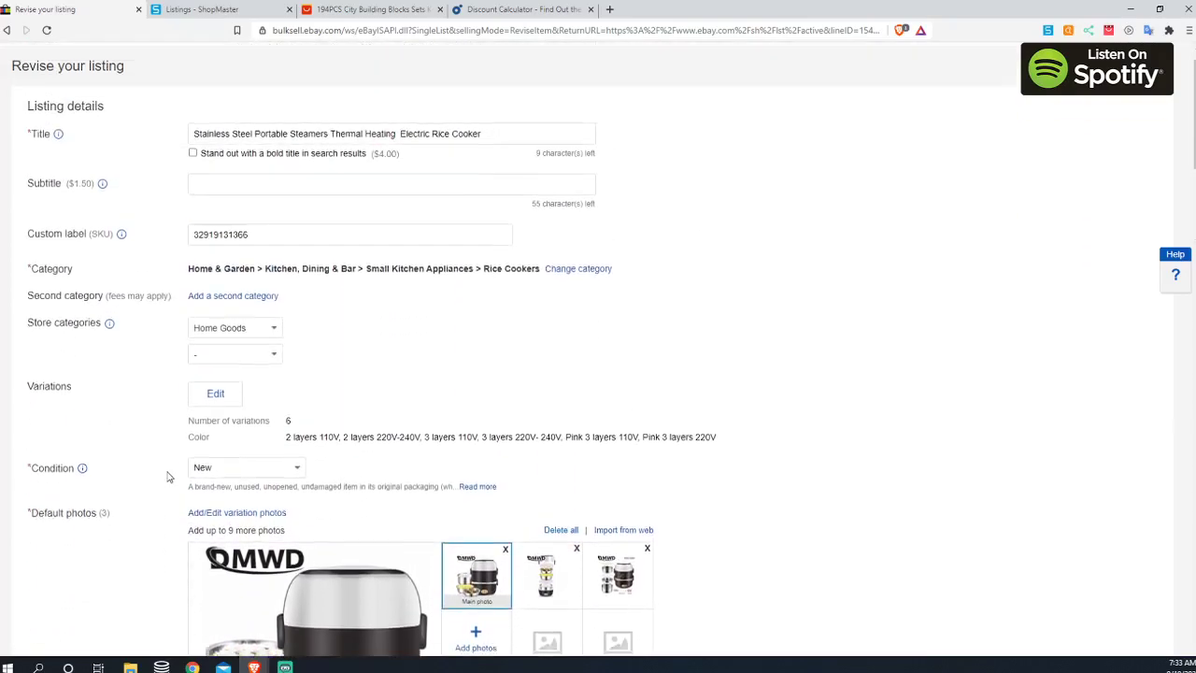
Step: Crop the DMWD logo out of the rice cooker's main photo, save the crop, and make the second photo the main photo
{"action": "scroll", "coordinate": [168, 480], "scroll_direction": "down", "scroll_amount": 5}
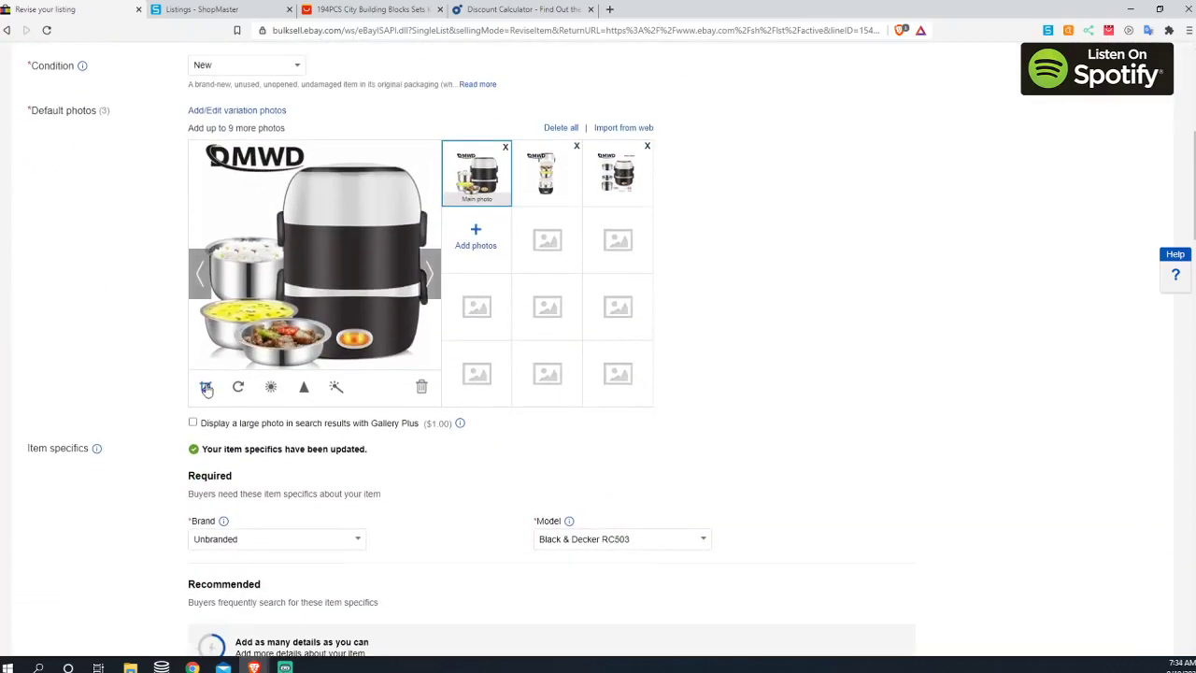
{"action": "left_click", "coordinate": [206, 386]}
{"action": "left_click_drag", "start_coordinate": [265, 212], "coordinate": [199, 179]}
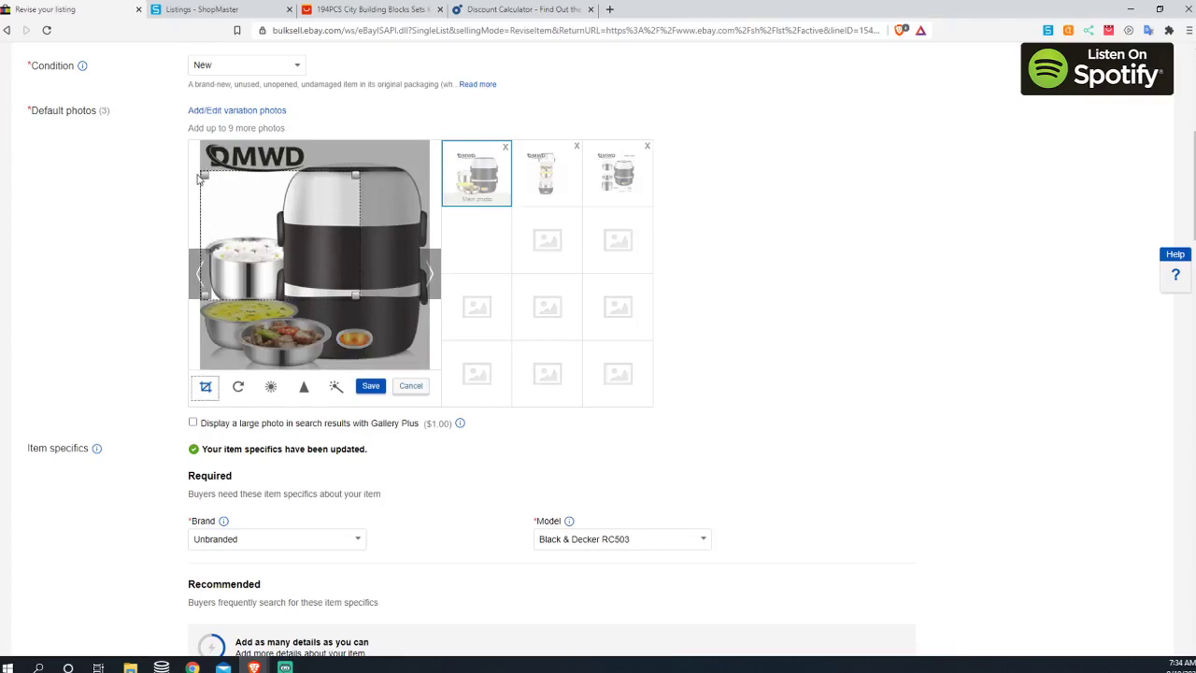
{"action": "left_click_drag", "start_coordinate": [355, 297], "coordinate": [435, 389]}
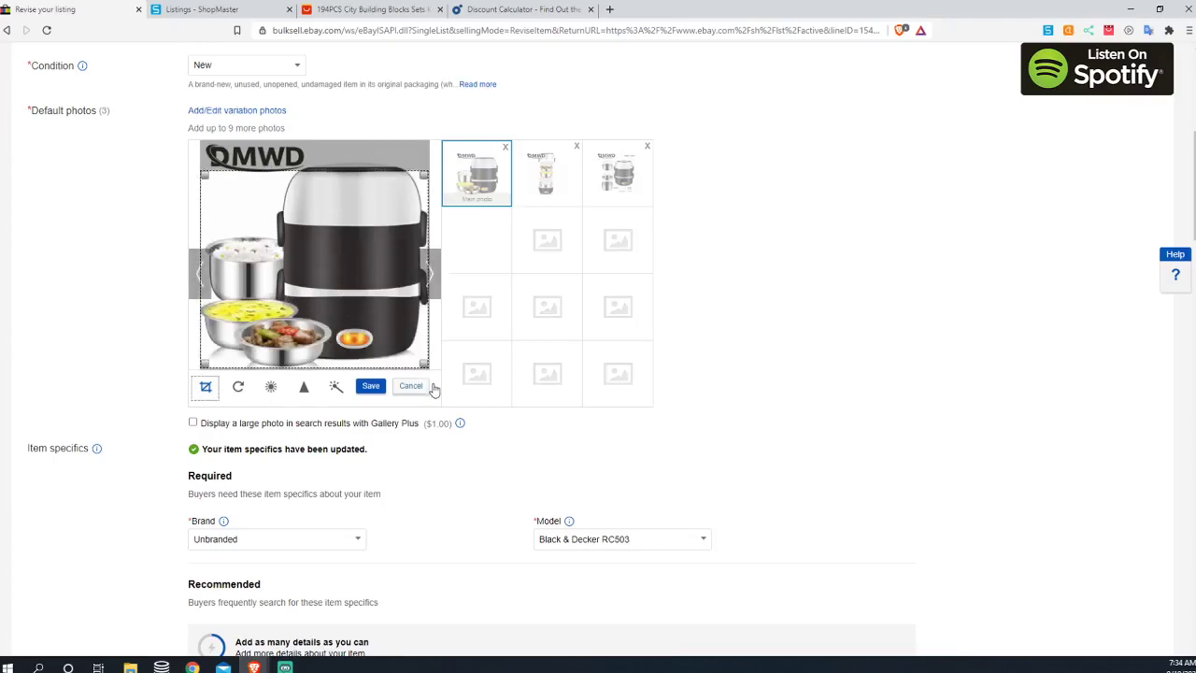
{"action": "left_click", "coordinate": [376, 389]}
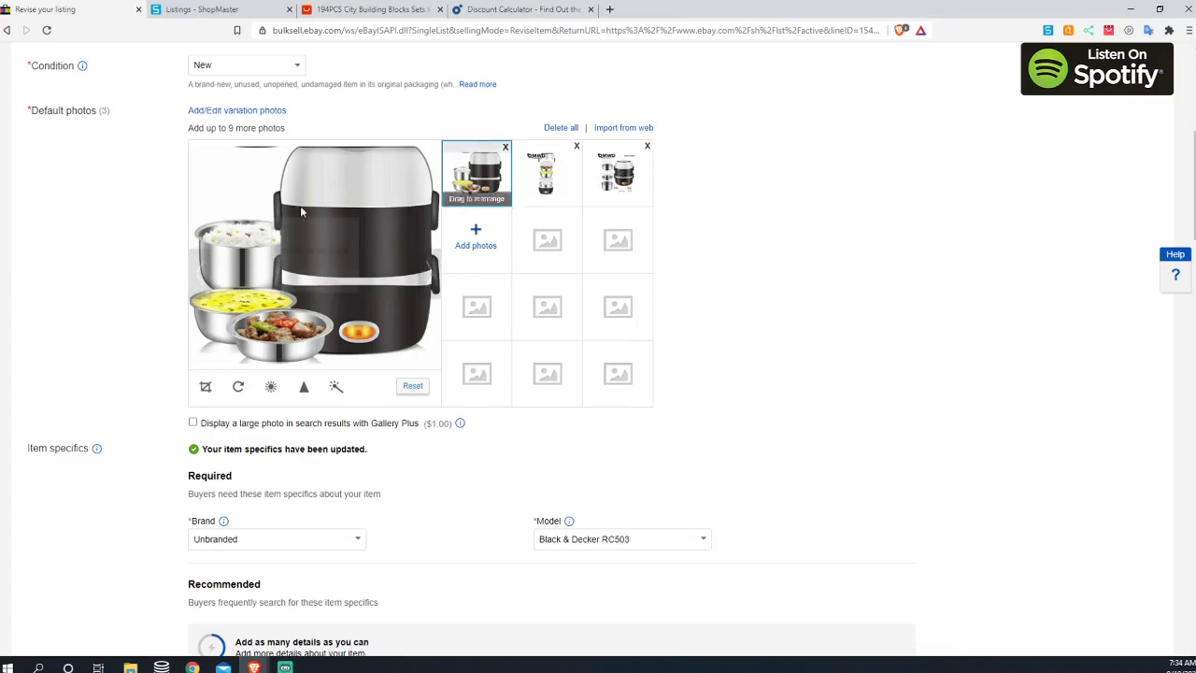
{"action": "left_click_drag", "start_coordinate": [547, 178], "coordinate": [476, 176]}
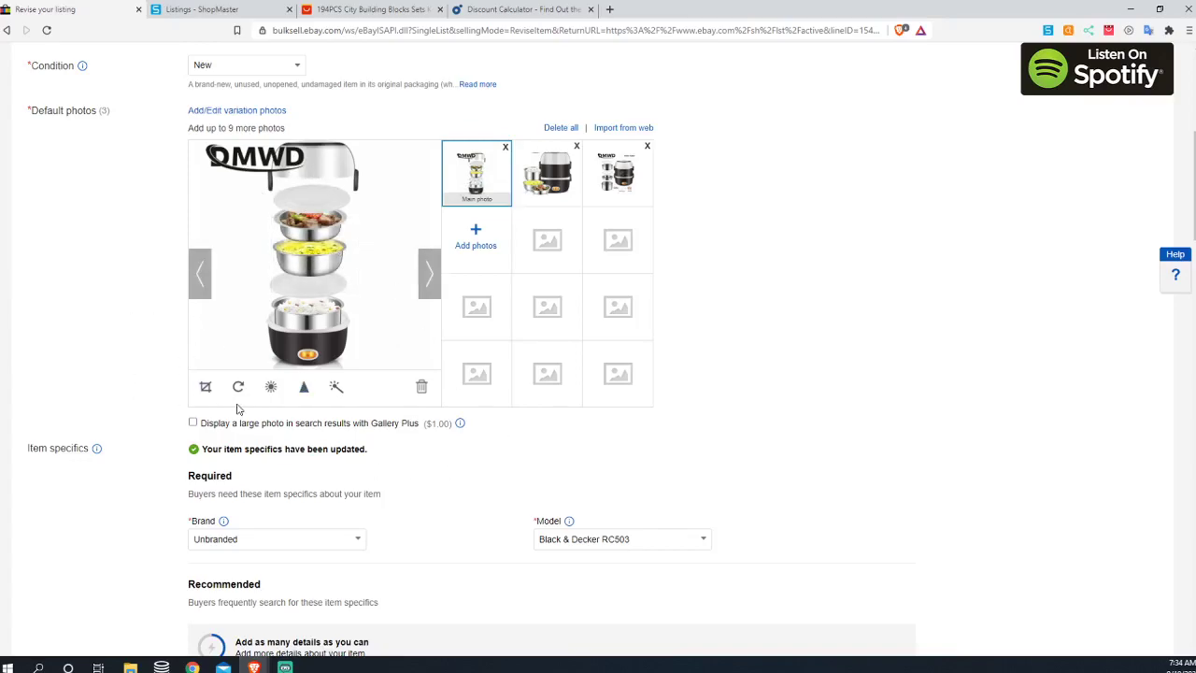
Step: Check the rice cooker's item description to its end, submit the revised listing, and return to the active listings
{"action": "scroll", "coordinate": [177, 462], "scroll_direction": "down", "scroll_amount": 4}
{"action": "scroll", "coordinate": [179, 461], "scroll_direction": "down", "scroll_amount": 9}
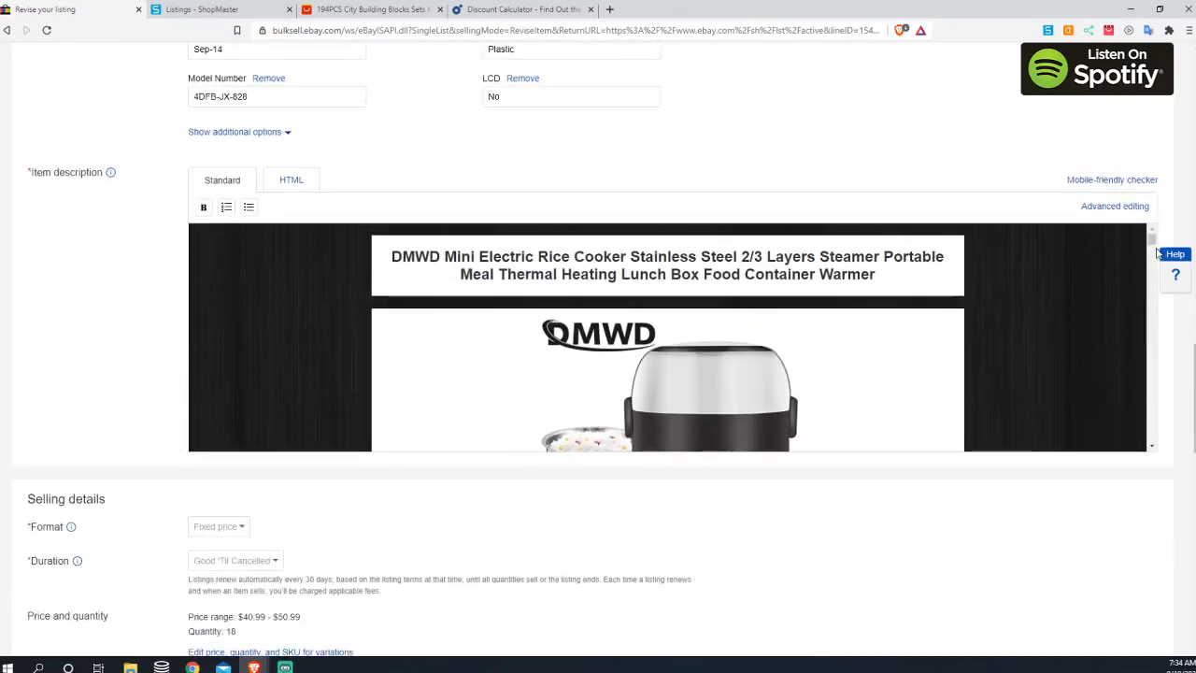
{"action": "left_click_drag", "start_coordinate": [1151, 244], "coordinate": [1147, 456]}
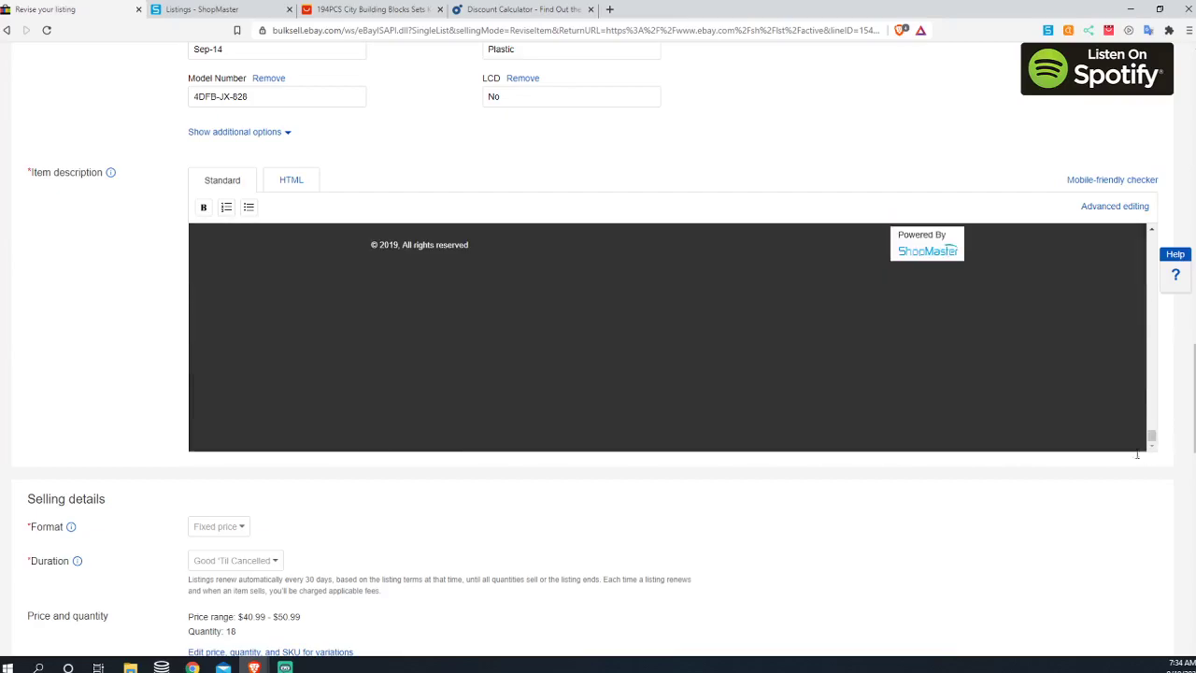
{"action": "scroll", "coordinate": [121, 470], "scroll_direction": "down", "scroll_amount": 10}
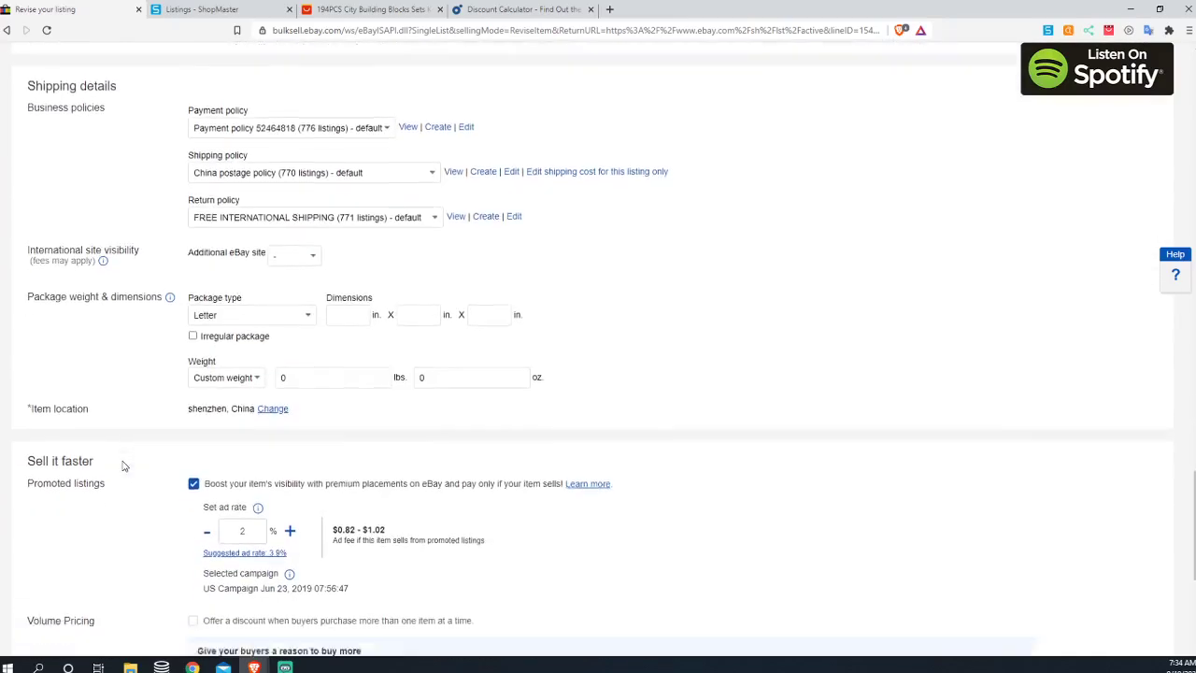
{"action": "scroll", "coordinate": [119, 469], "scroll_direction": "down", "scroll_amount": 2}
{"action": "left_click", "coordinate": [109, 599]}
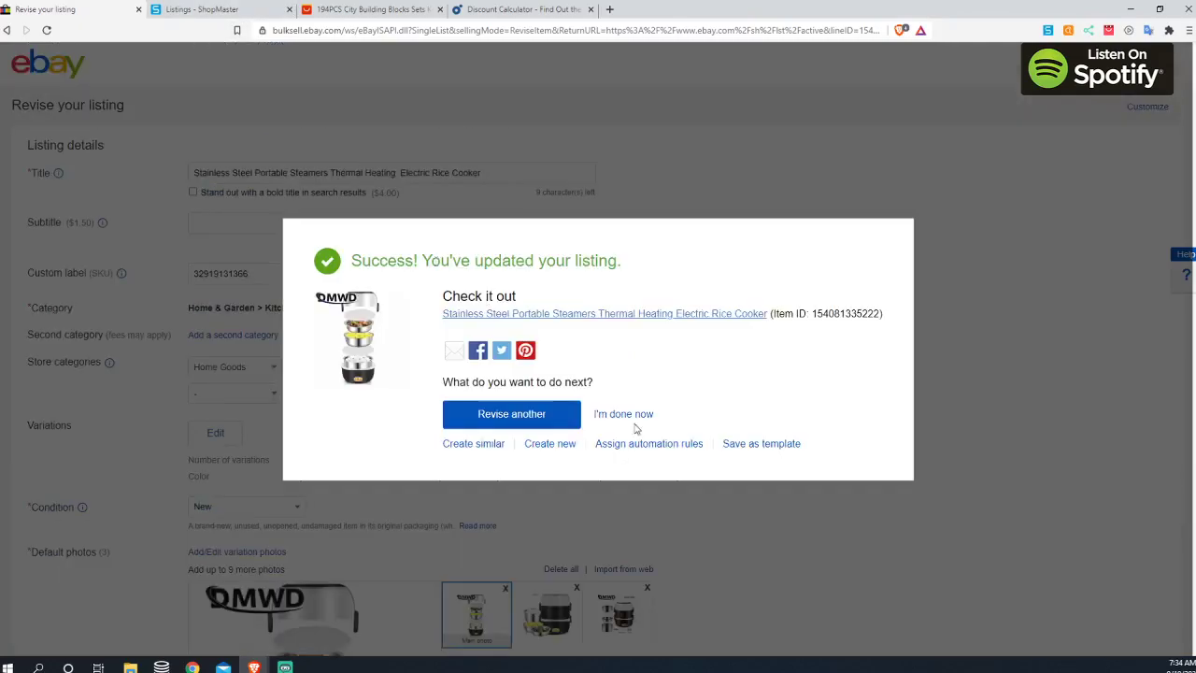
{"action": "left_click", "coordinate": [547, 424]}
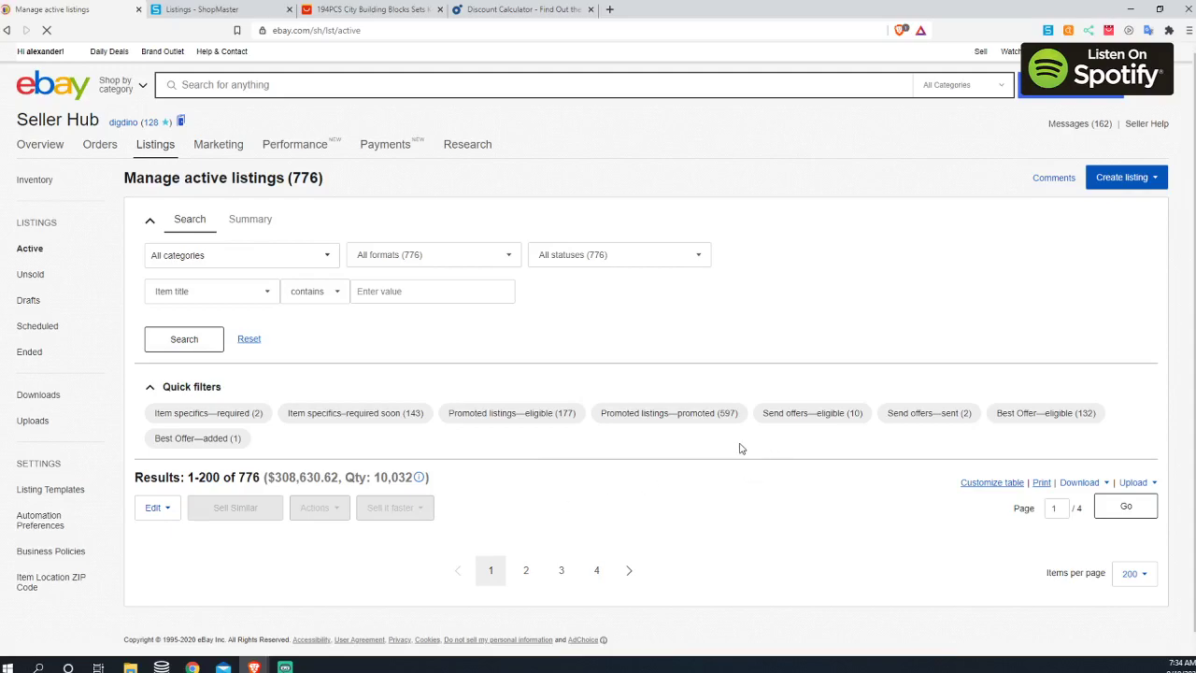
{"action": "scroll", "coordinate": [739, 449], "scroll_direction": "down", "scroll_amount": 1}
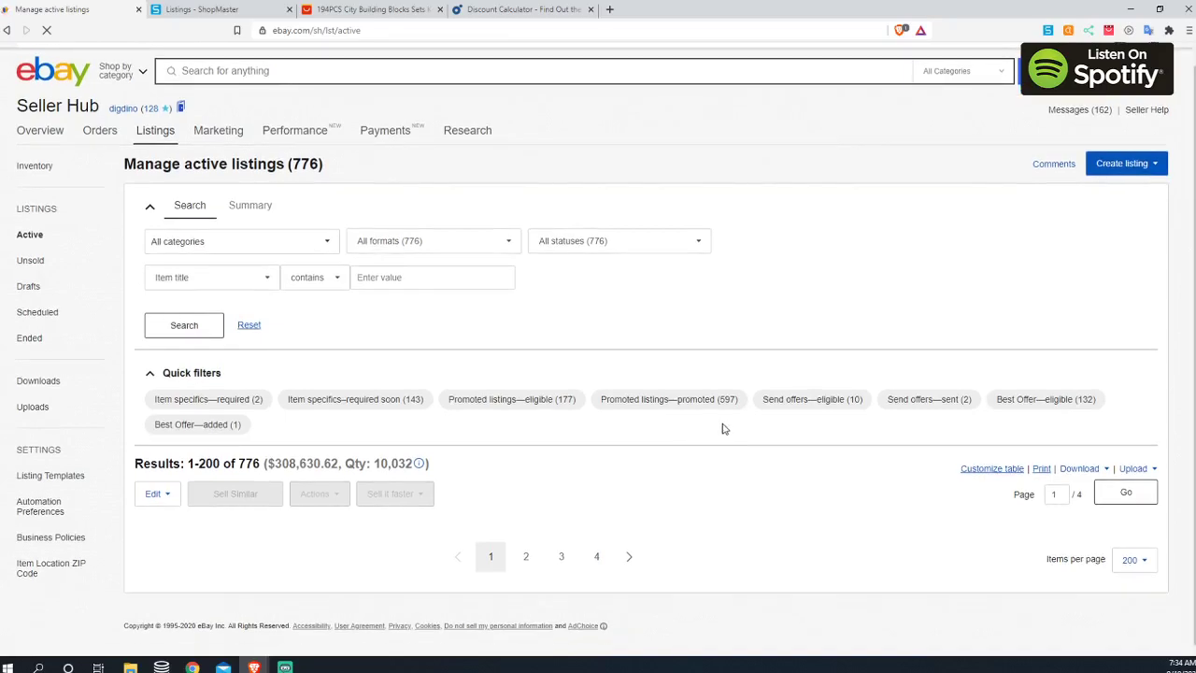